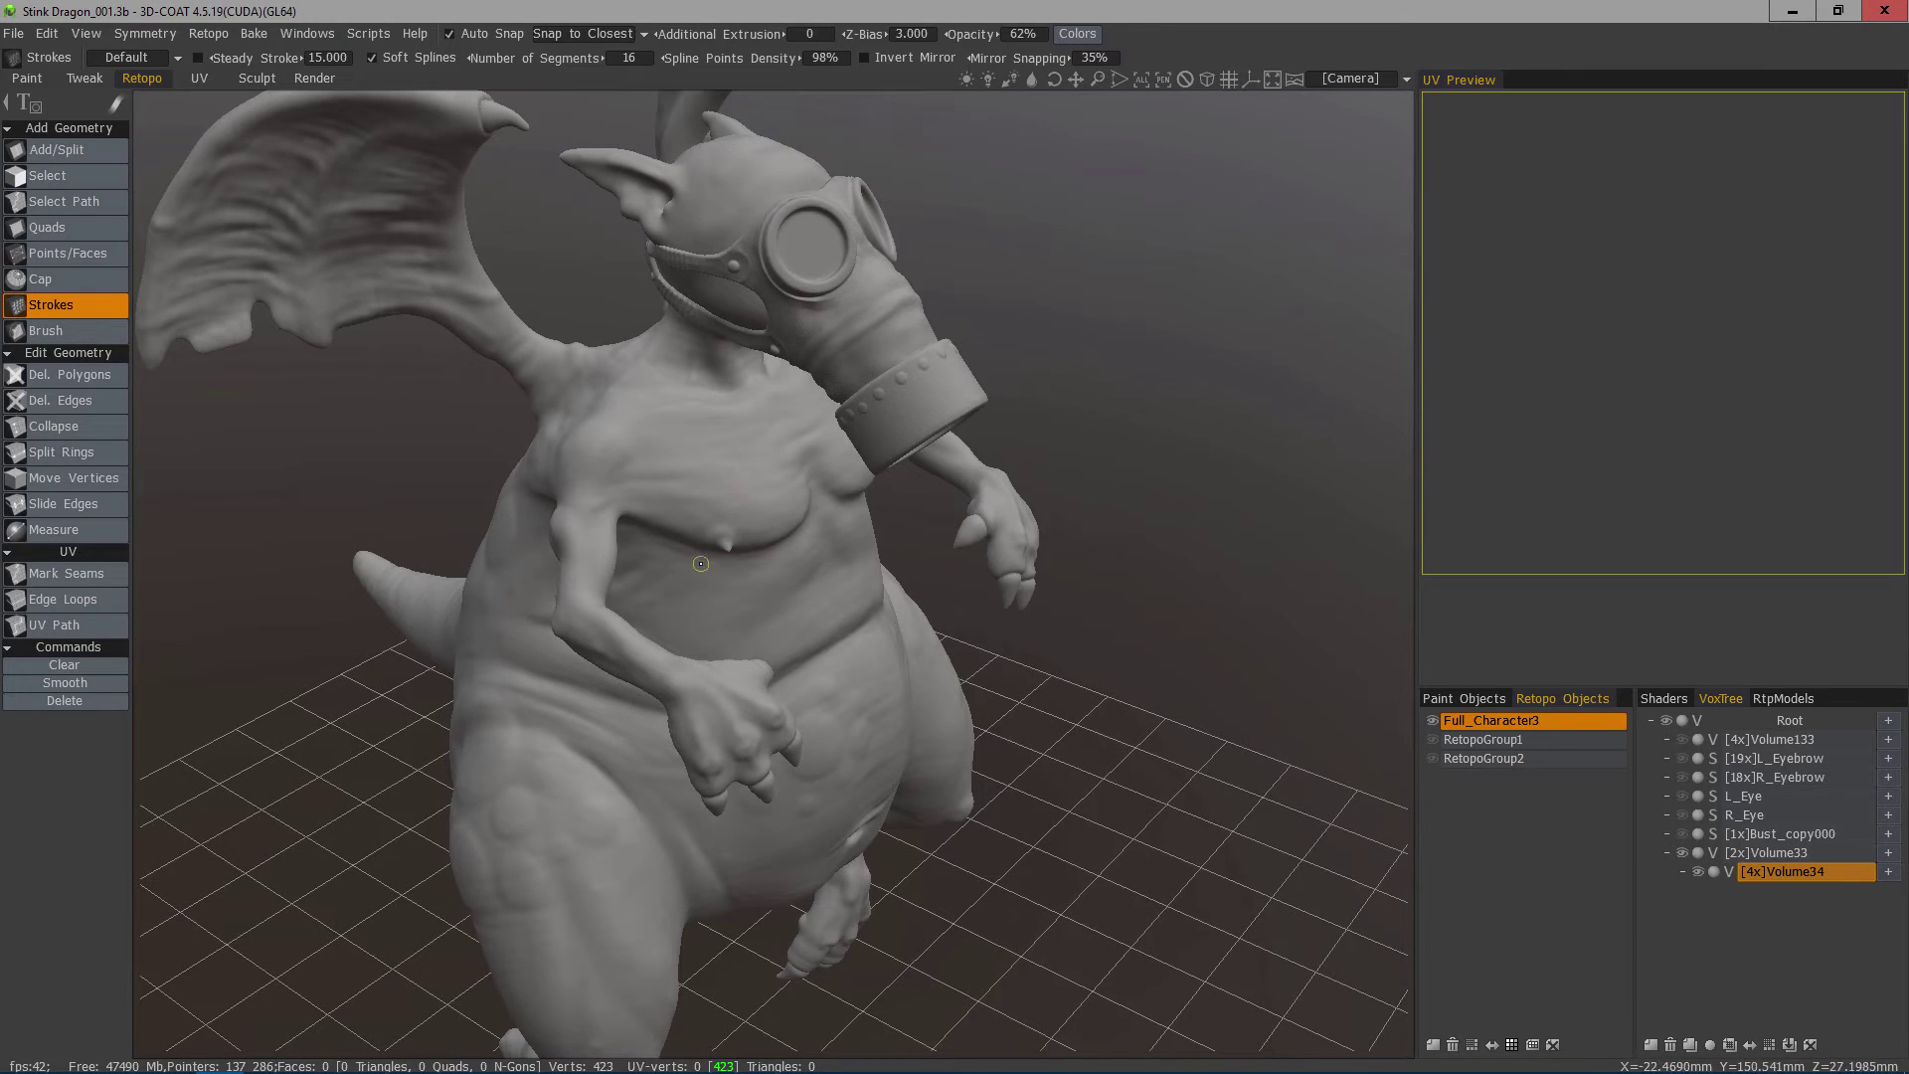
Turn on mirror symmetry across the dragon character's central plane.
alt+drag(716, 498, 770, 292)
key(s)
click(679, 394)
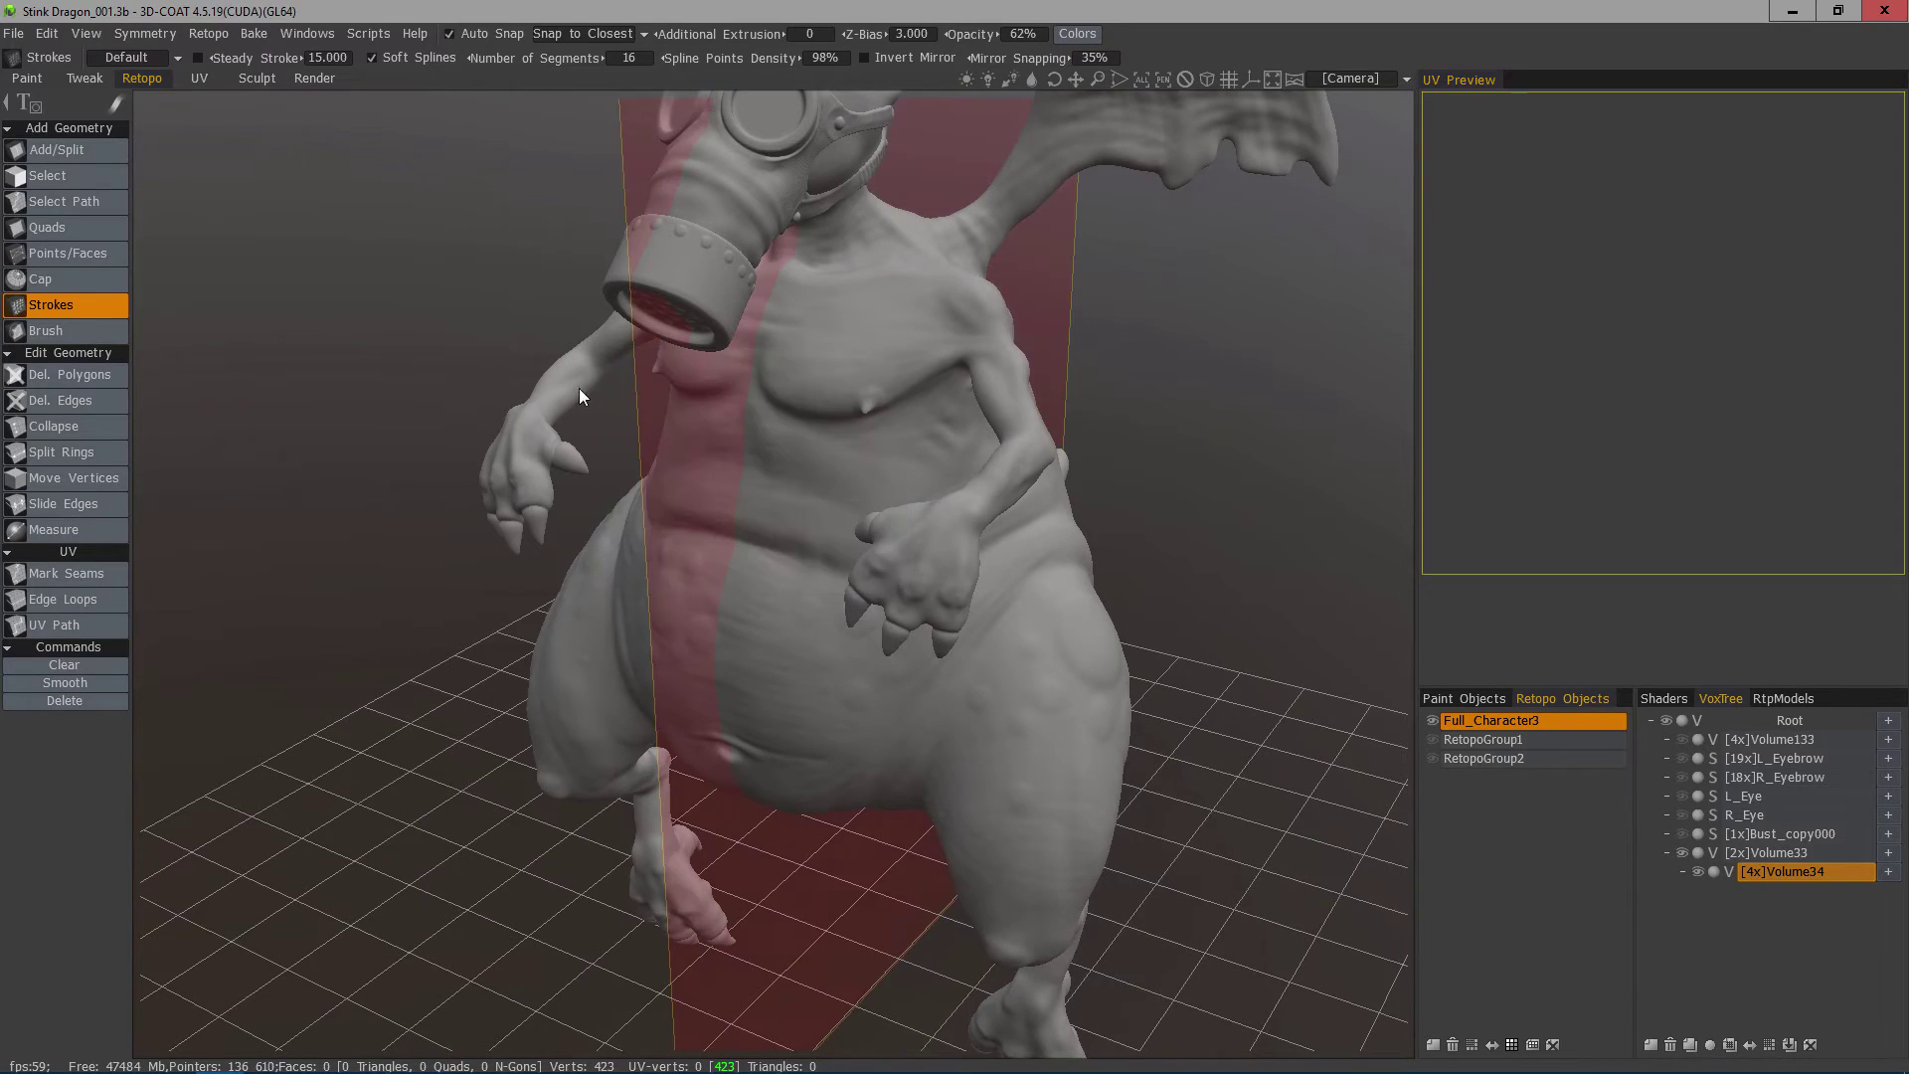
alt+drag(861, 401, 740, 438)
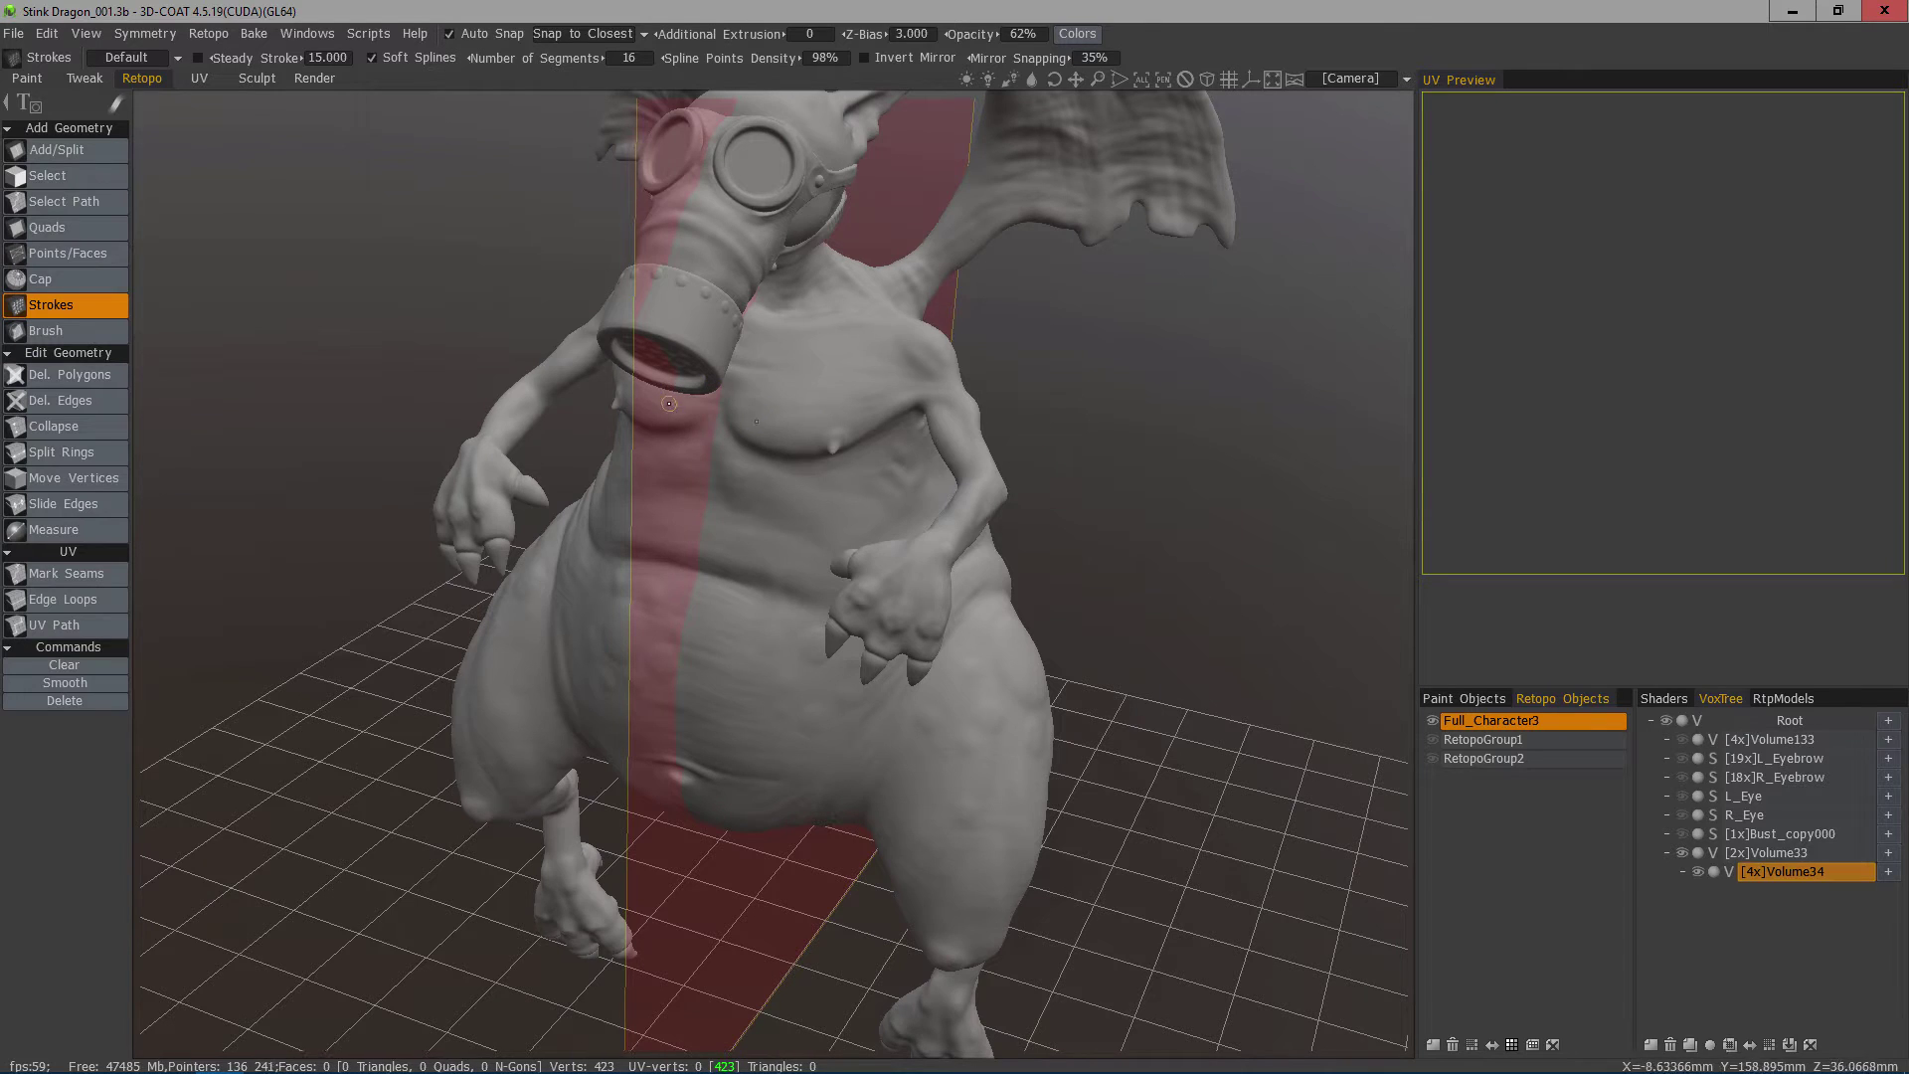
middle_drag(672, 396, 684, 396)
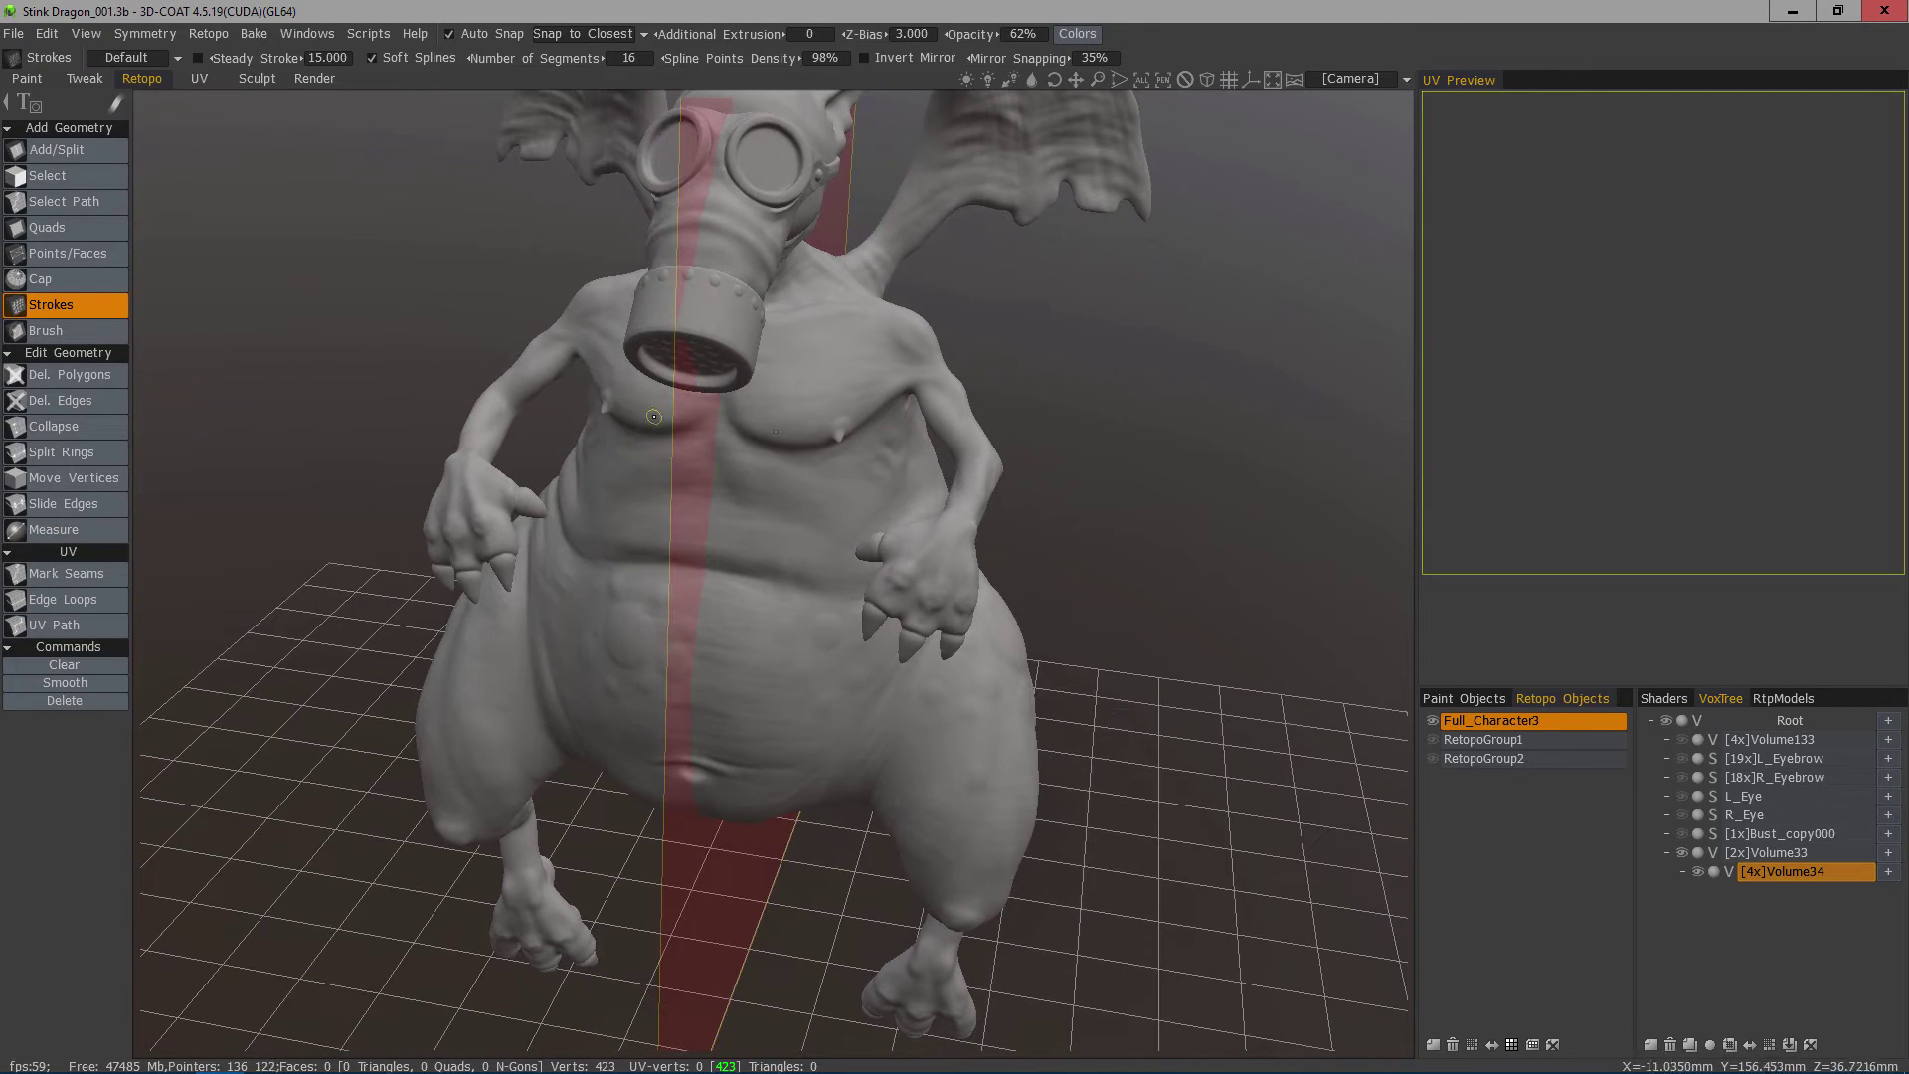
click(210, 34)
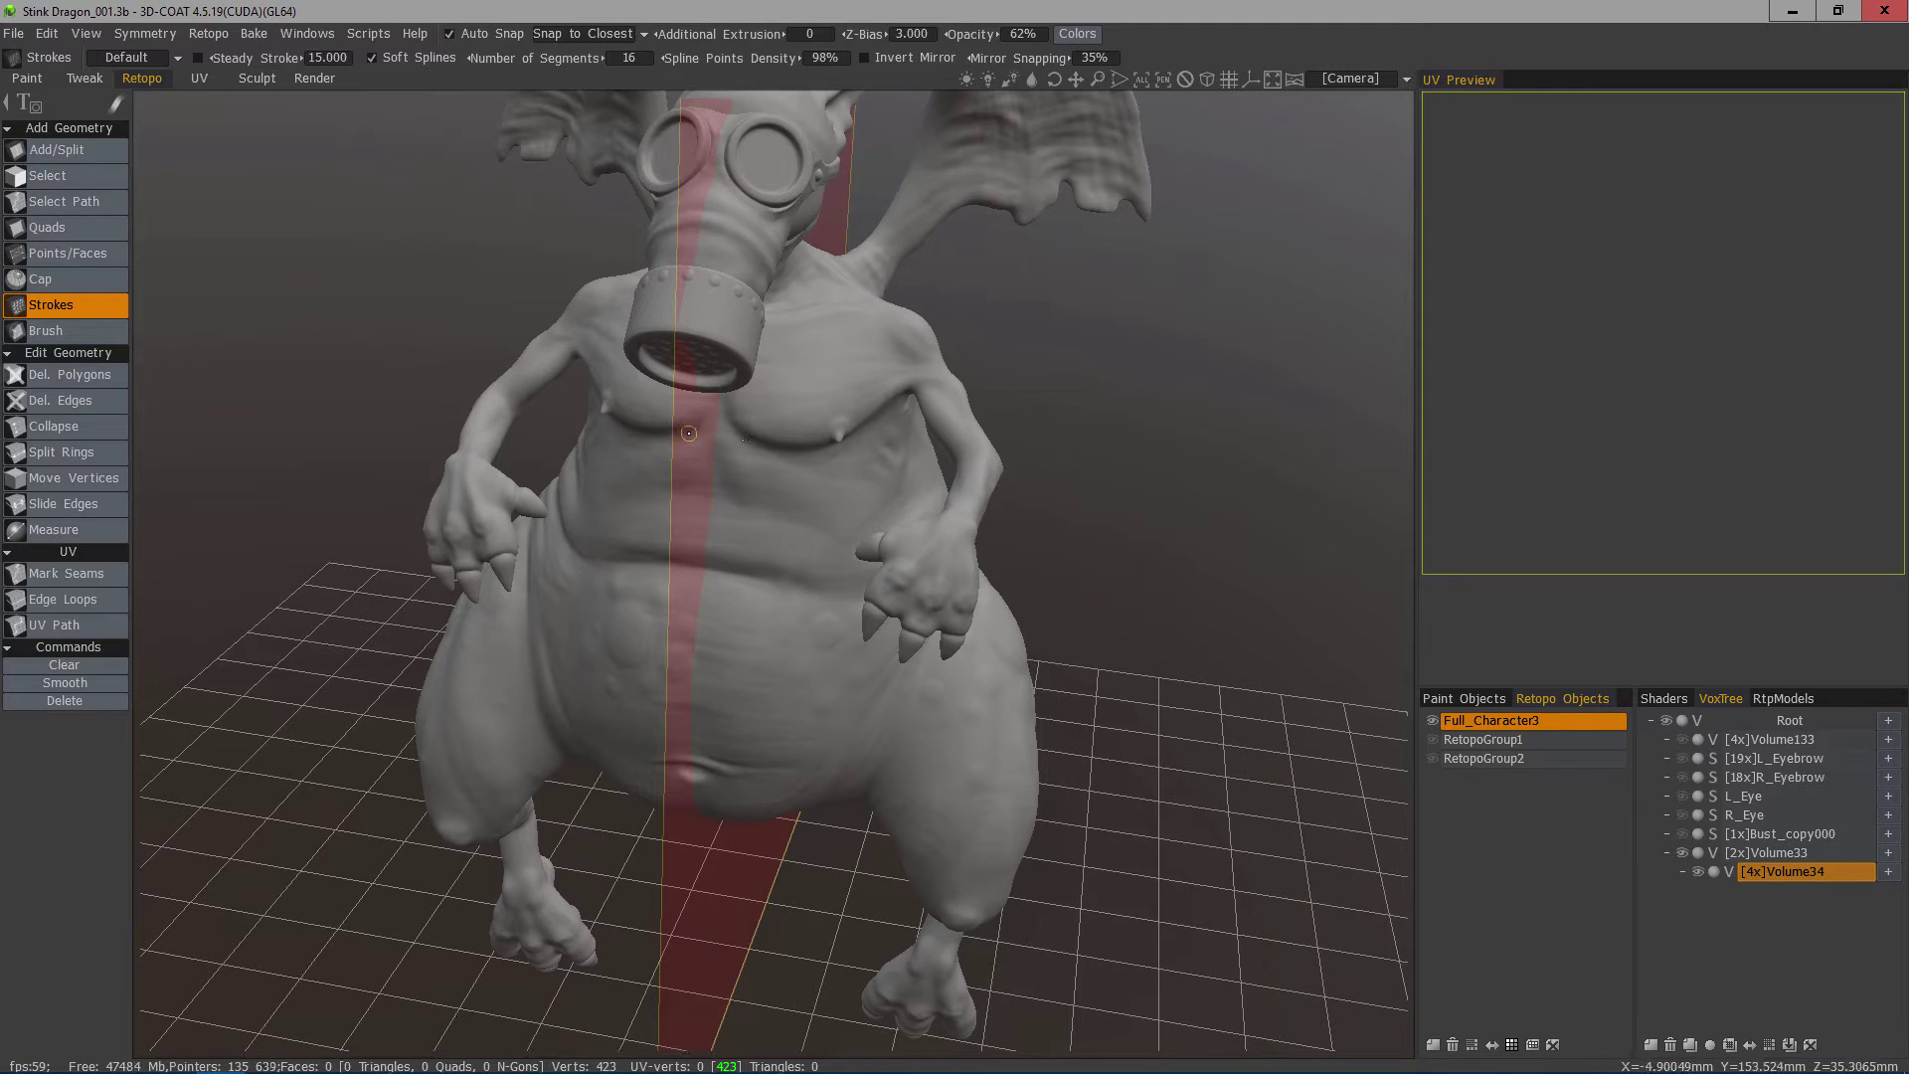
click(210, 35)
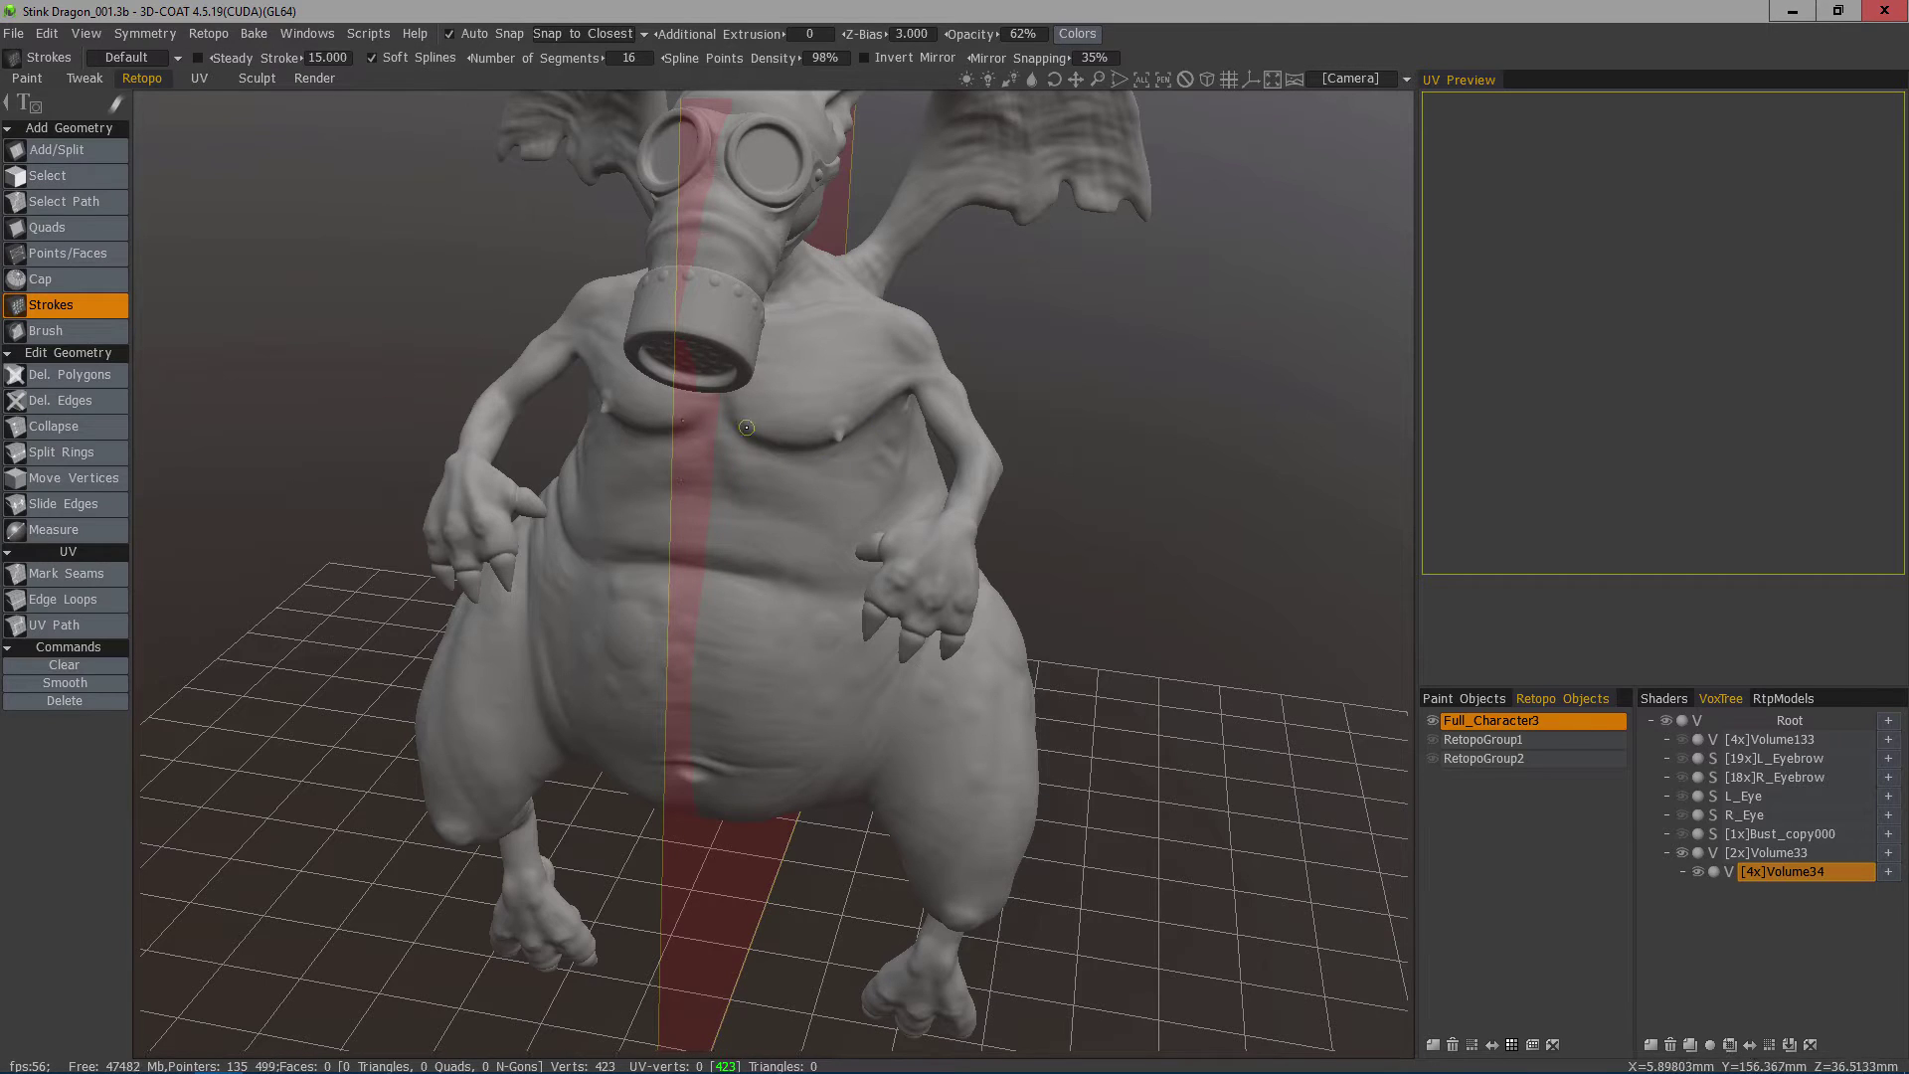
Sketch and correct a trial stroke along the crease beneath the character's left chest muscle, and delete it.
alt+drag(596, 328, 707, 316)
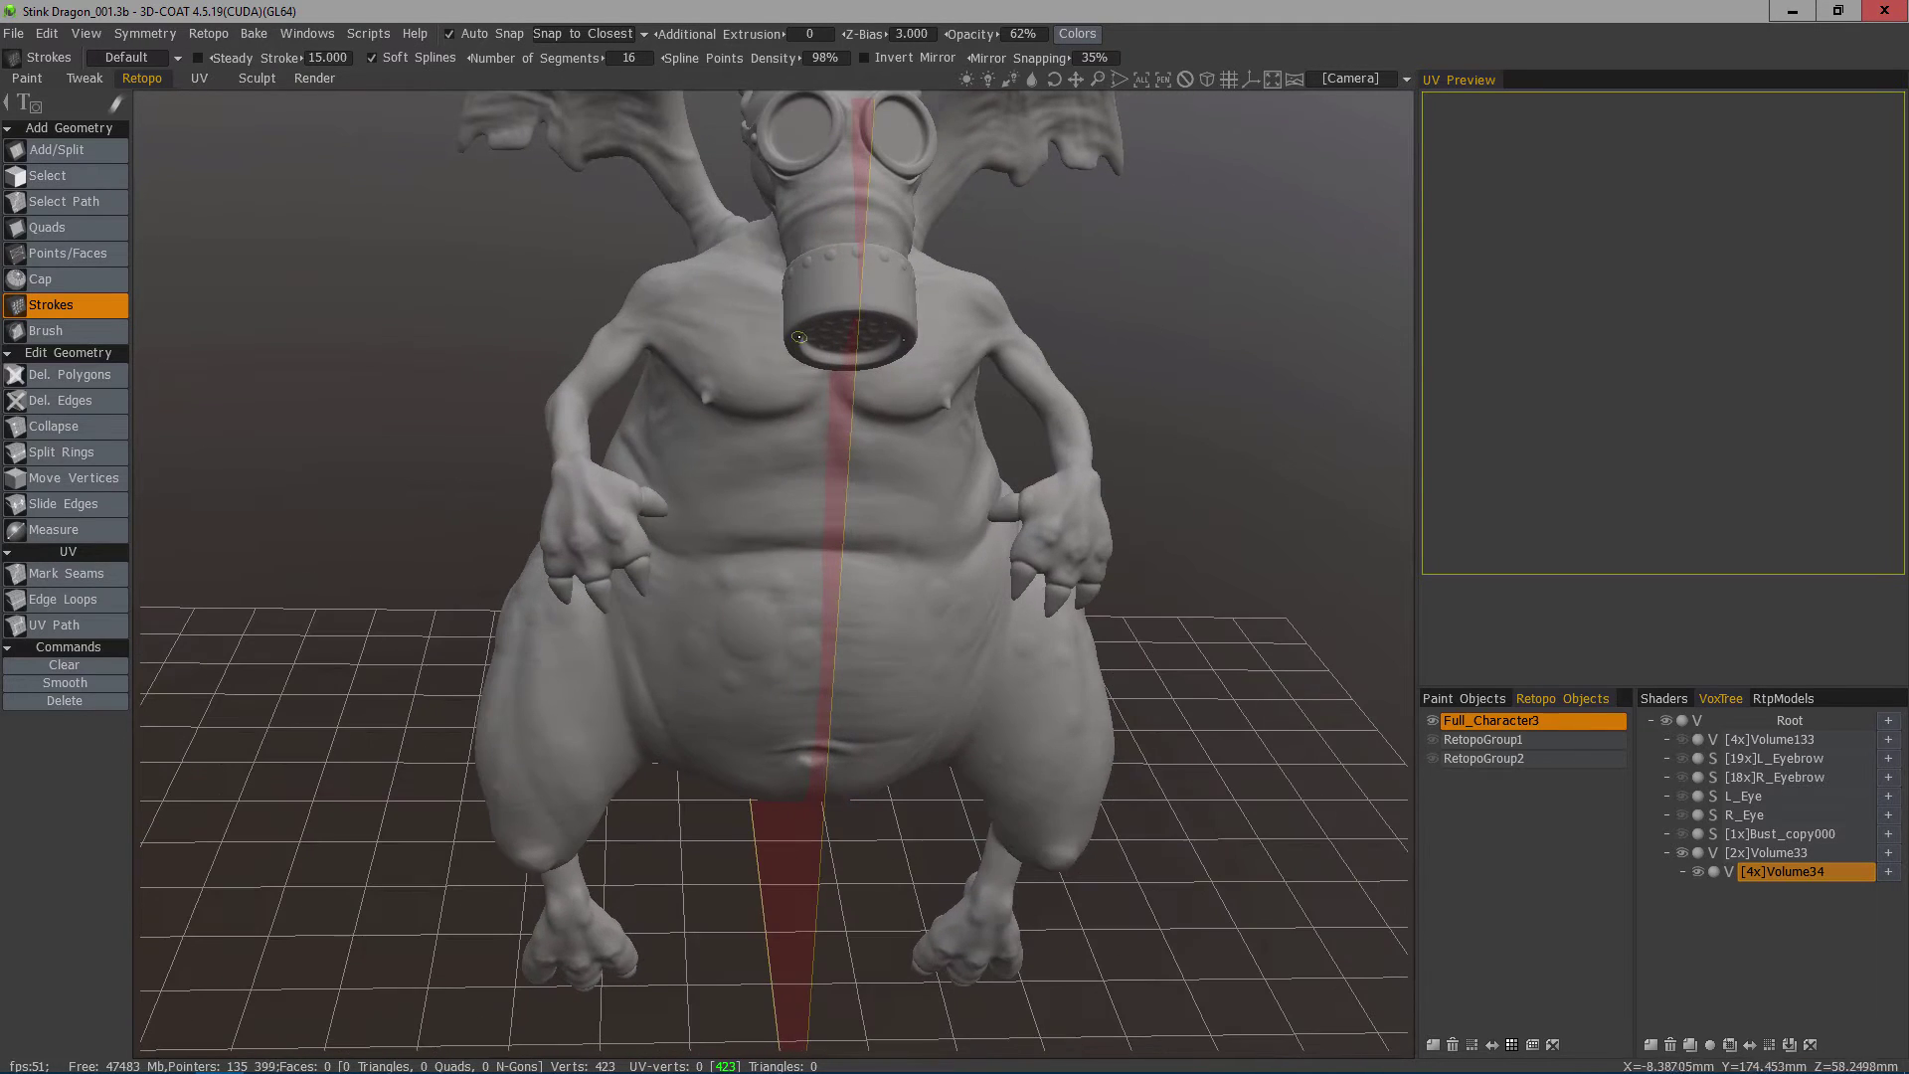
alt+drag(686, 644, 827, 339)
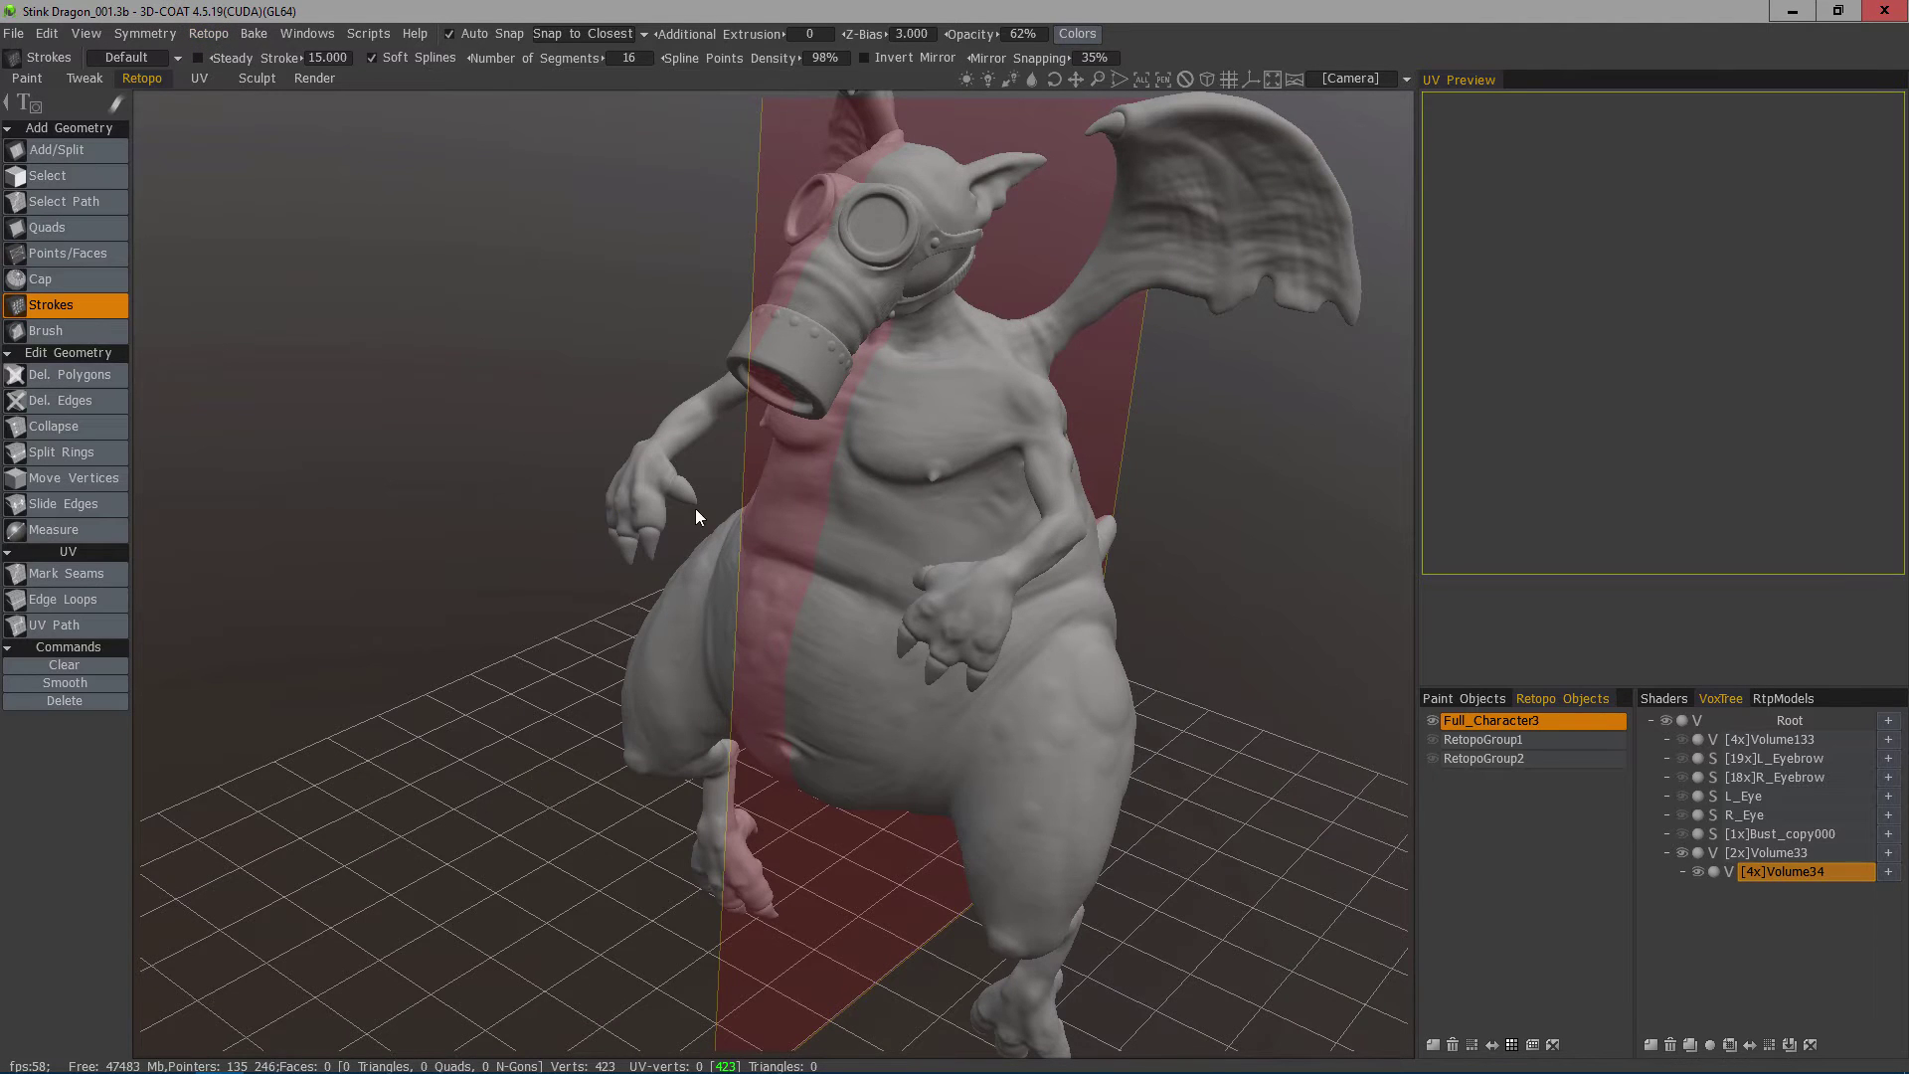
alt+drag(681, 479, 907, 105)
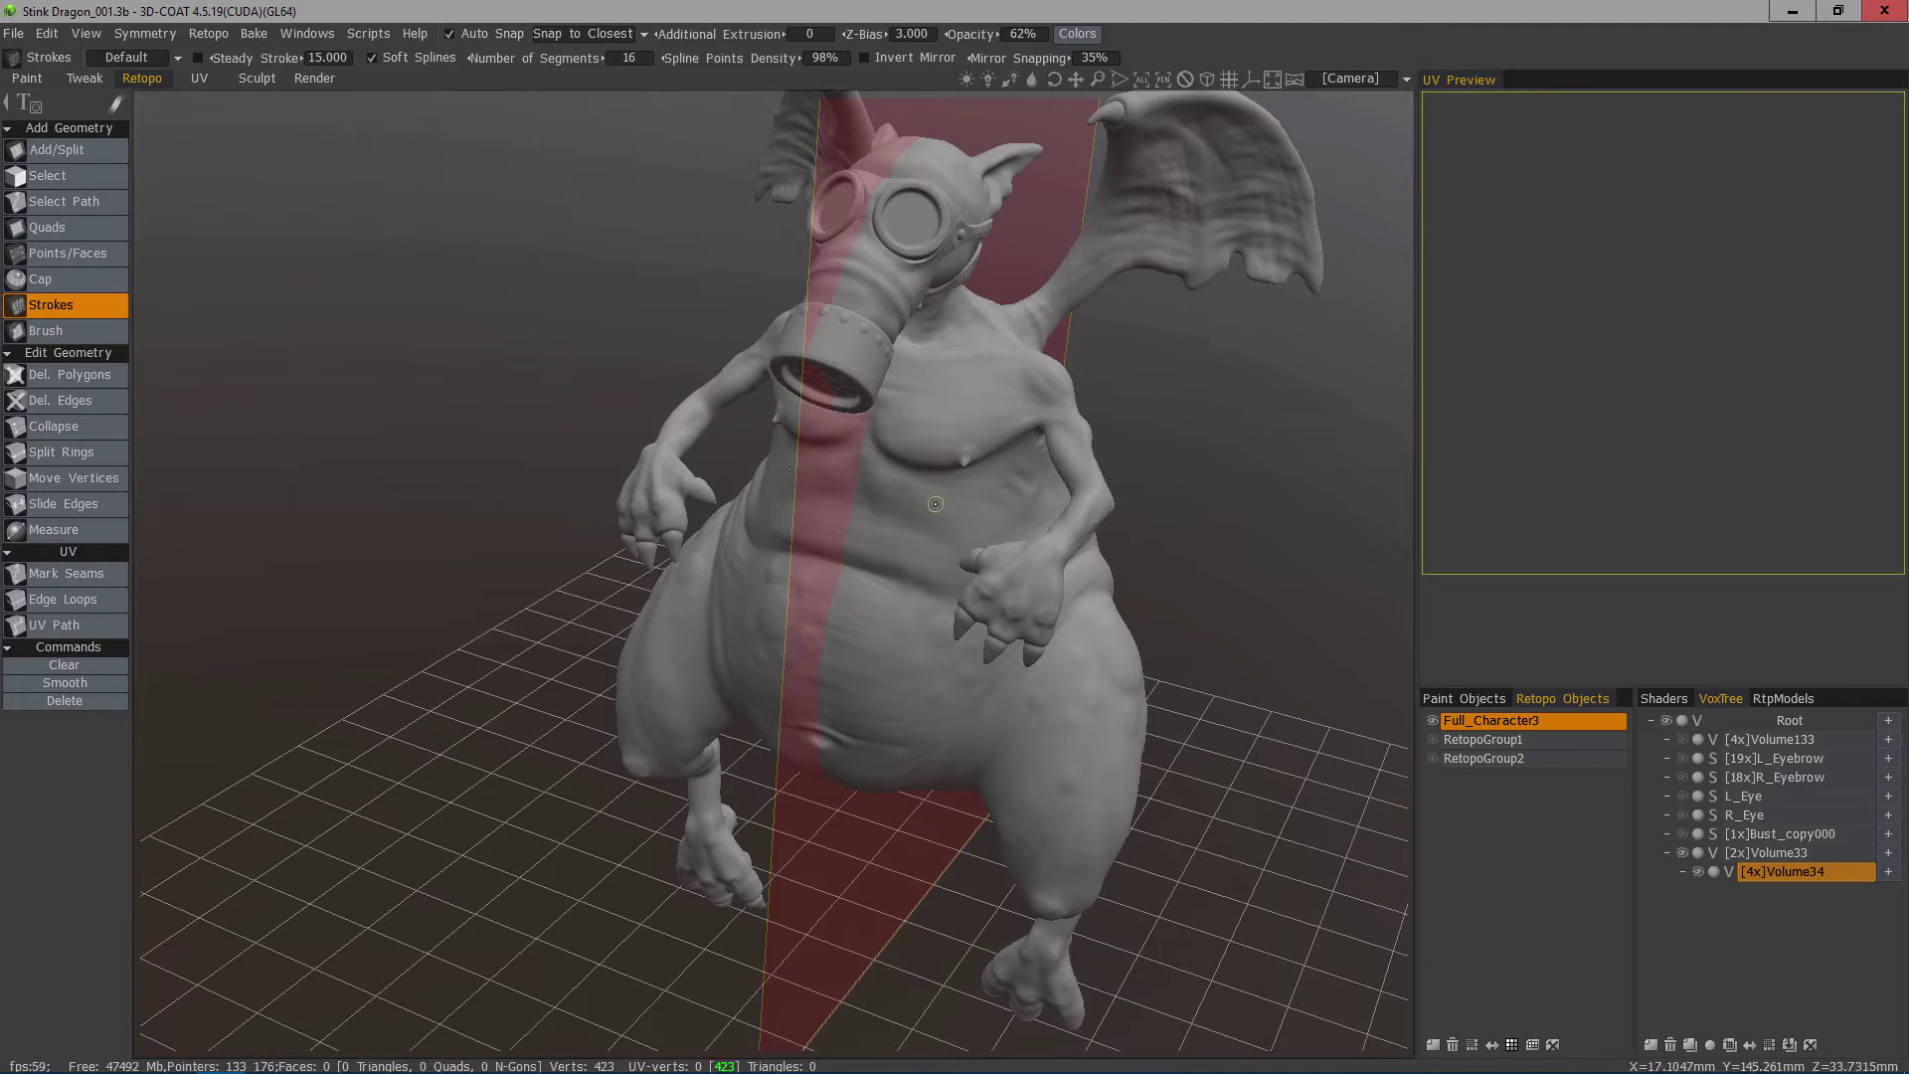
alt+right_drag(813, 569, 908, 452)
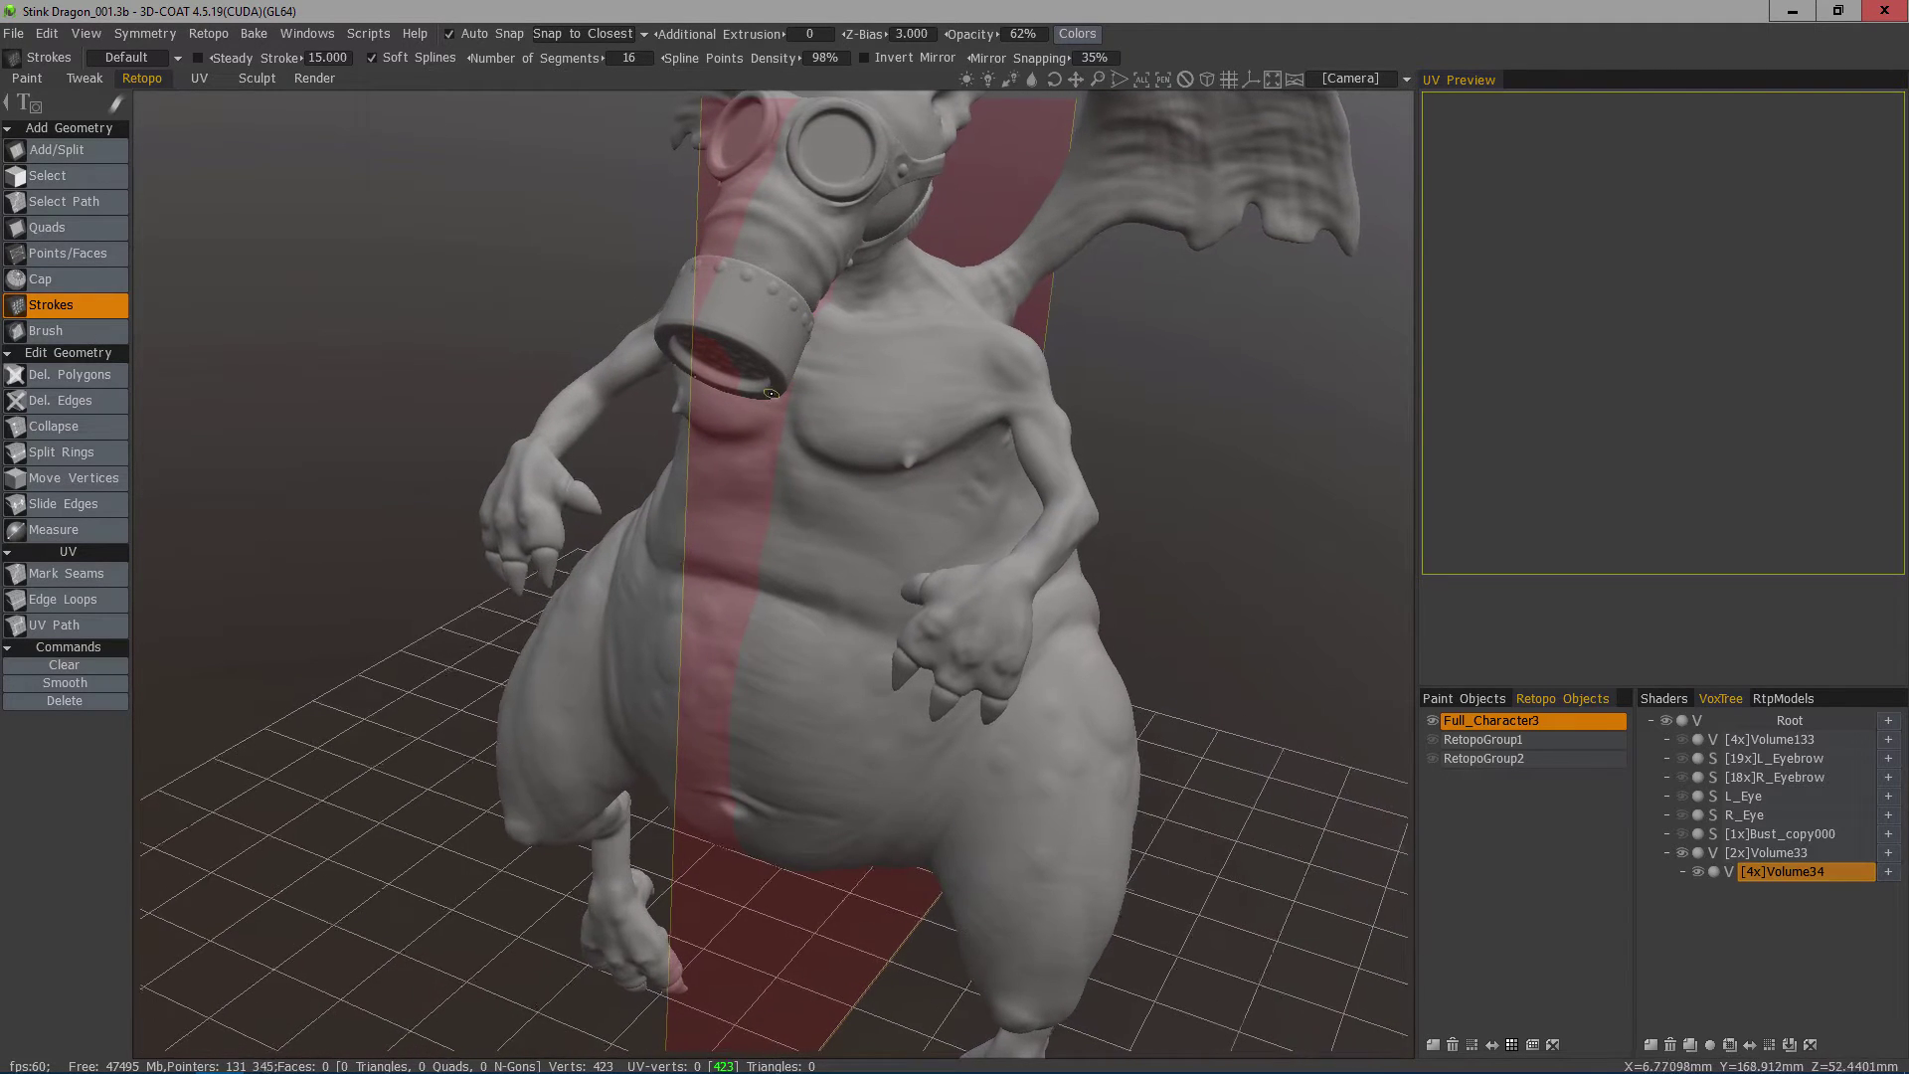
mouse_move(776, 418)
mouse_down()
mouse_move(865, 468)
mouse_move(950, 458)
mouse_move(994, 425)
mouse_move(993, 472)
mouse_up()
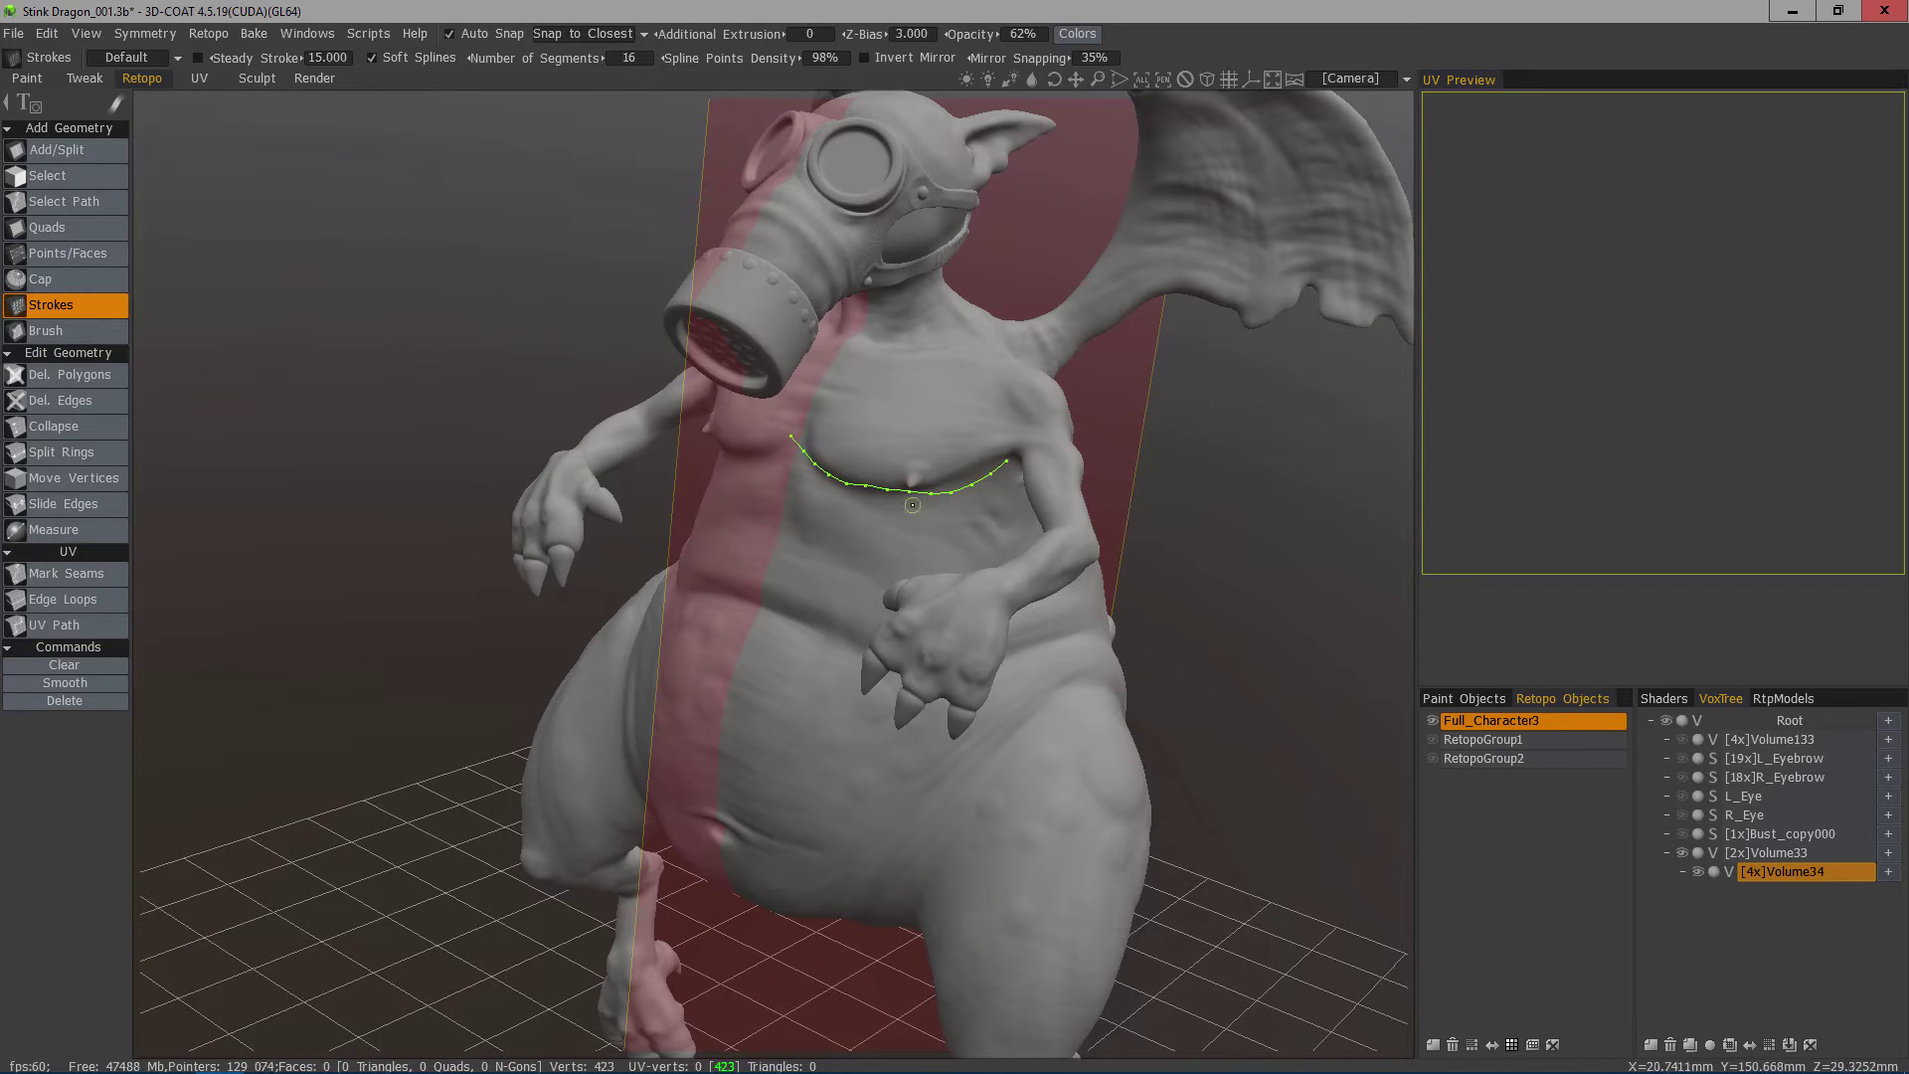
mouse_move(920, 507)
alt+middle_down()
mouse_move(1368, 418)
mouse_move(1119, 385)
alt+middle_up()
scroll(1368, 417, up, 3)
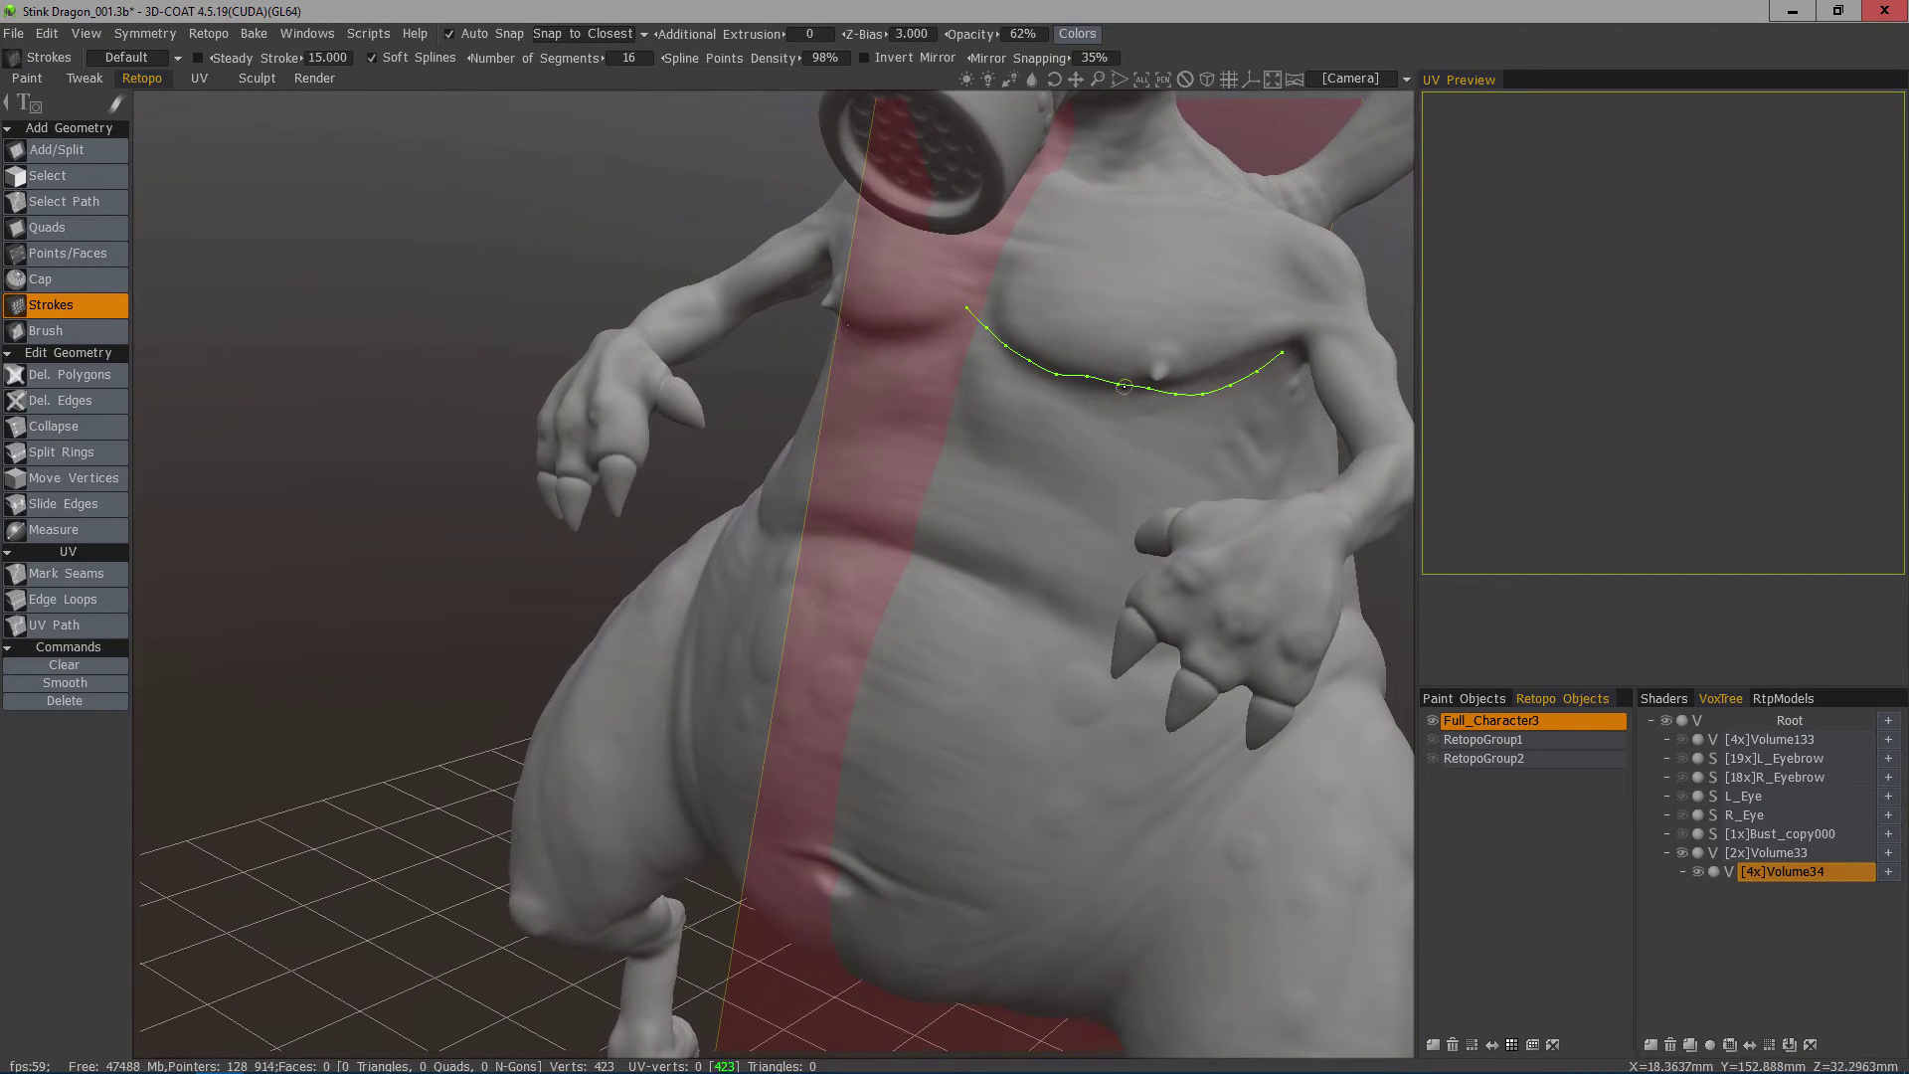
mouse_move(1120, 384)
mouse_down()
mouse_move(1111, 398)
mouse_move(1148, 401)
mouse_move(1050, 375)
mouse_up()
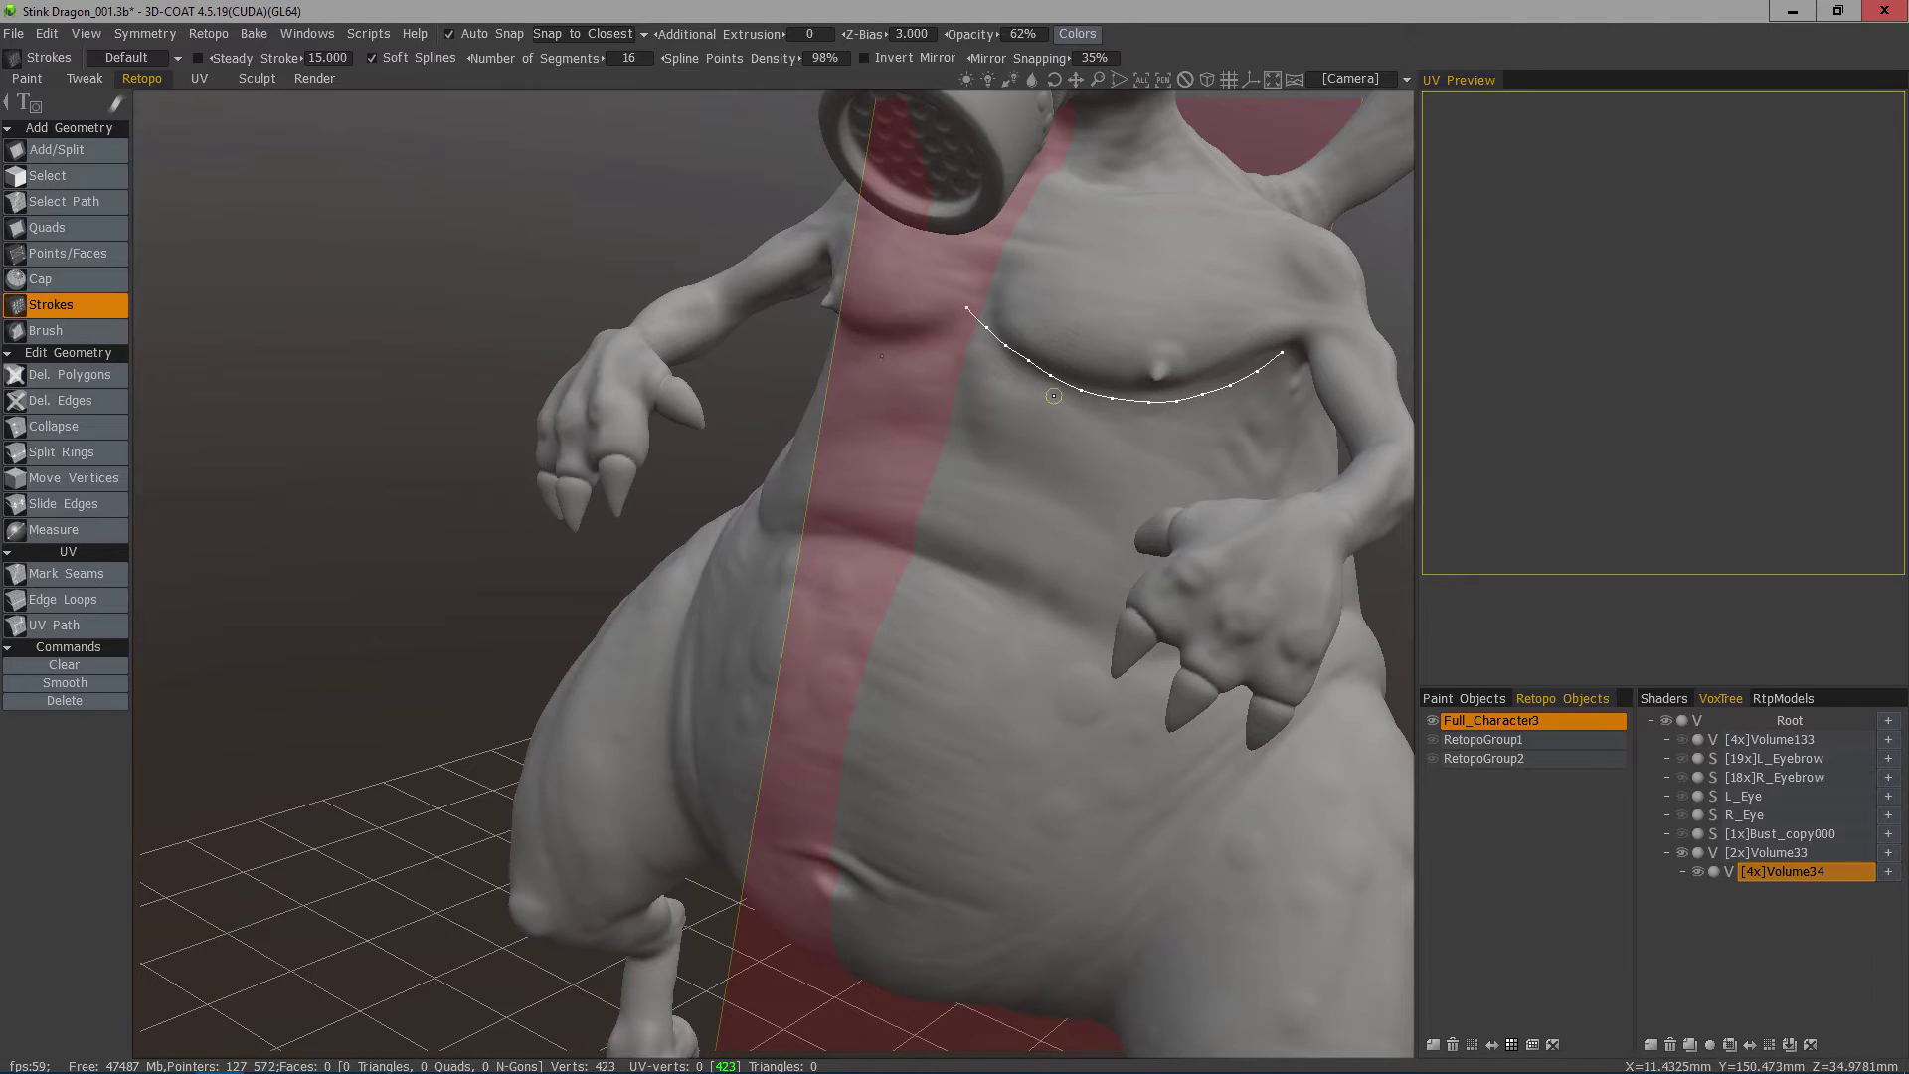
key(Delete)
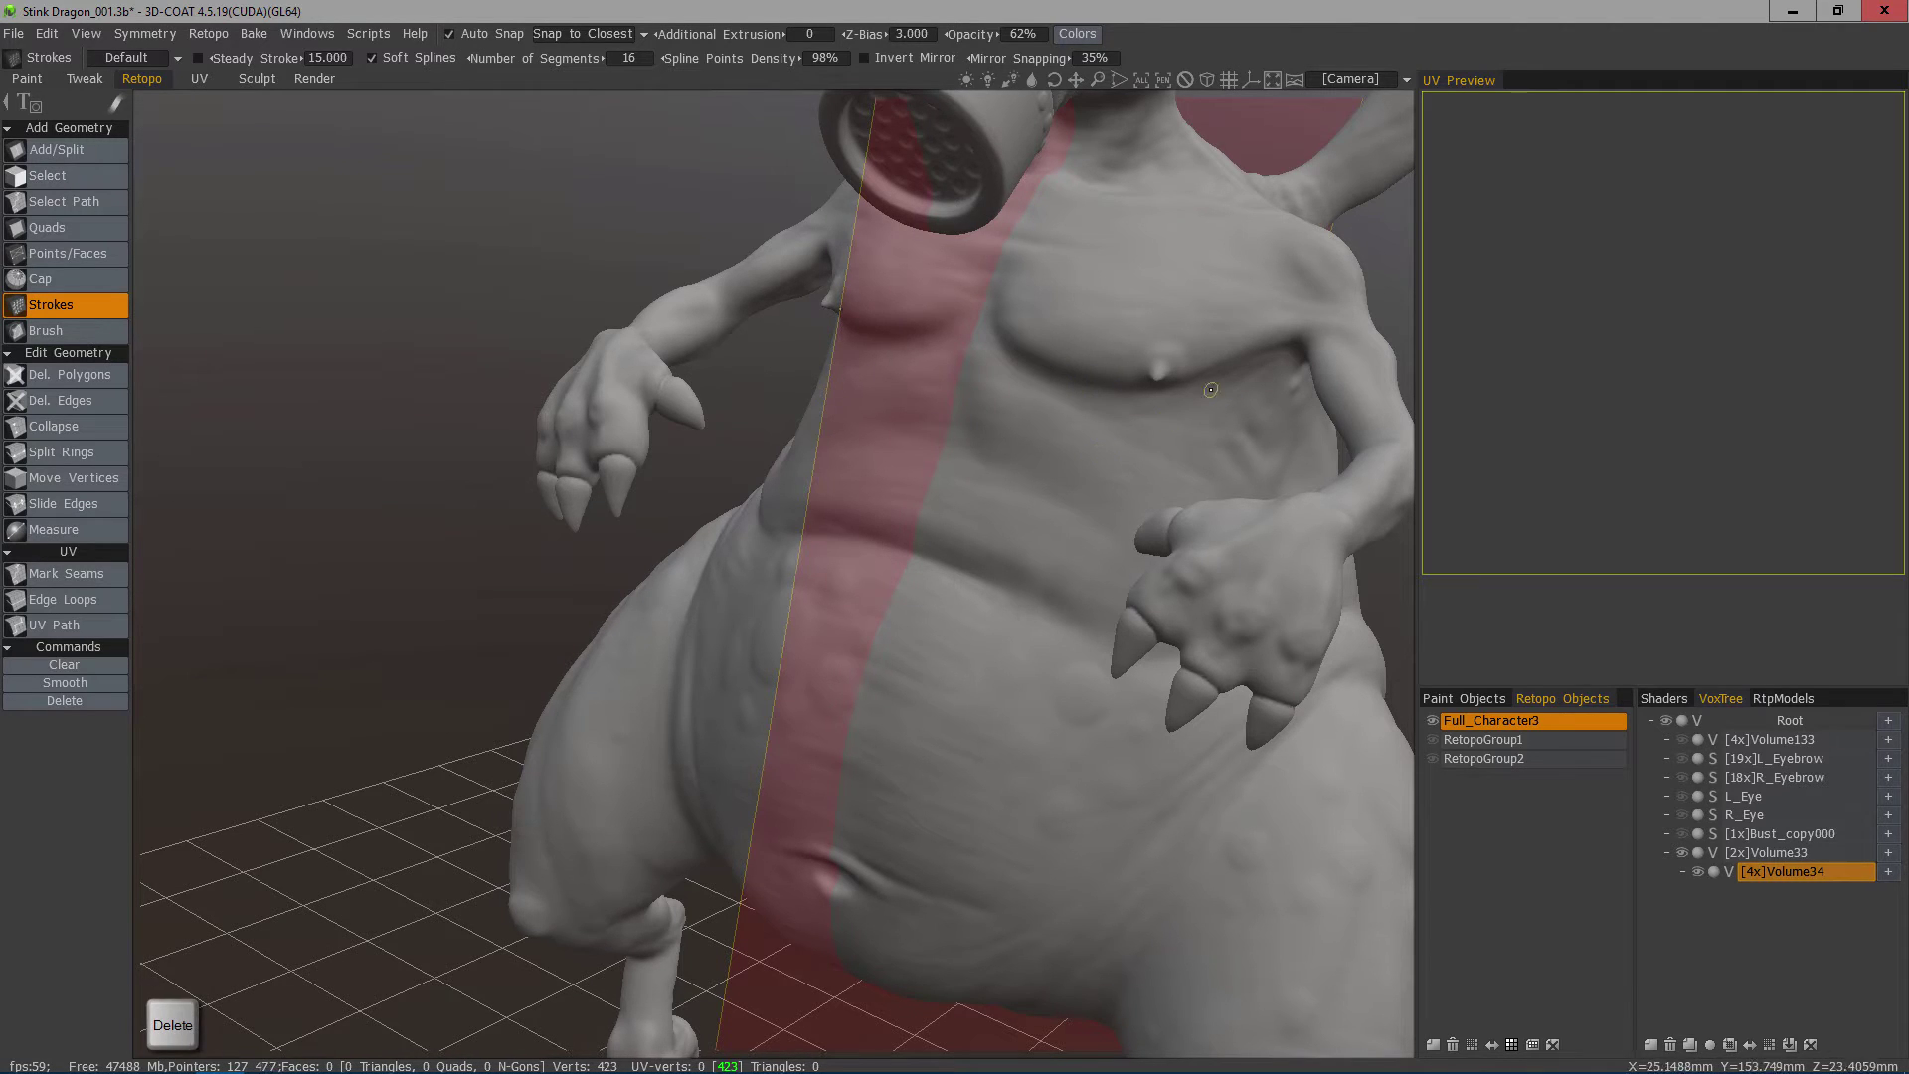
Try several stacked horizontal strokes across the left side of the chest, and clear them all.
mouse_move(1272, 365)
mouse_down()
mouse_move(1118, 393)
mouse_move(992, 341)
mouse_up()
drag(1260, 315, 1004, 295)
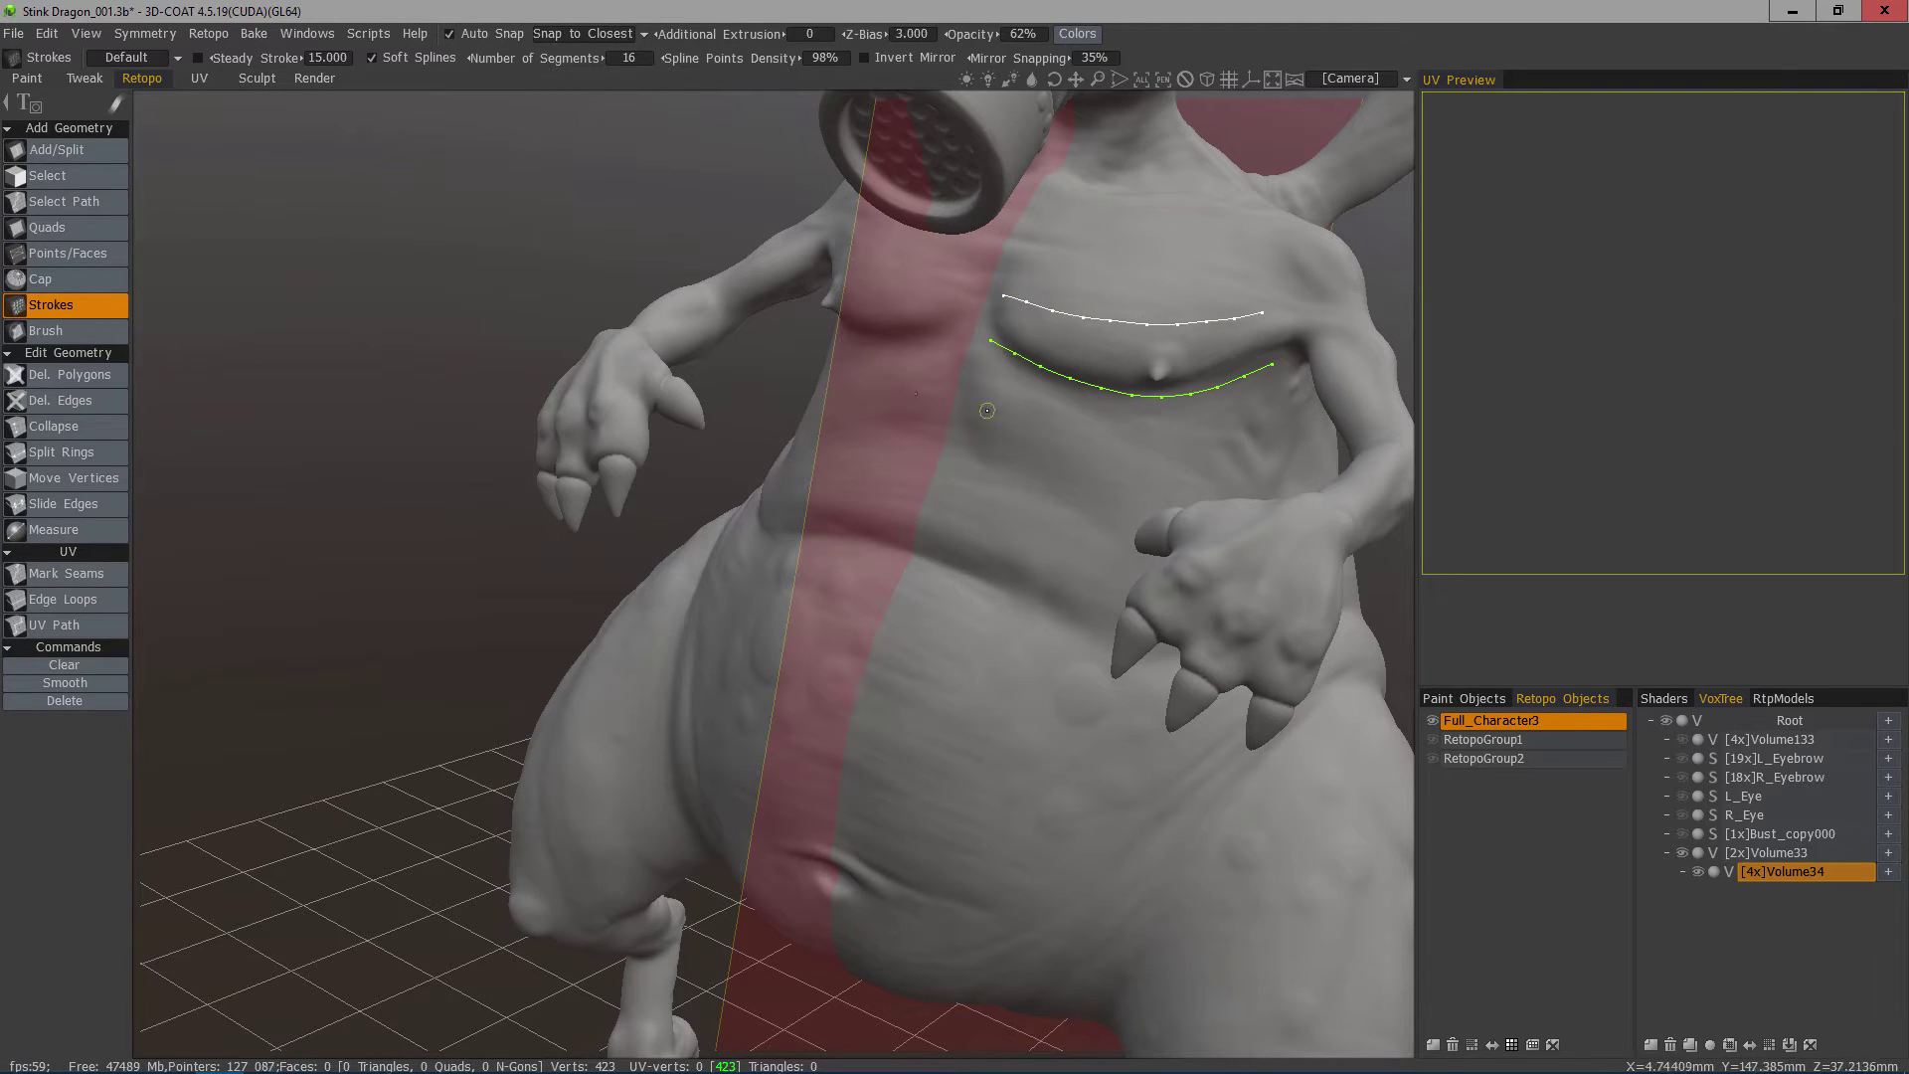
key(Delete)
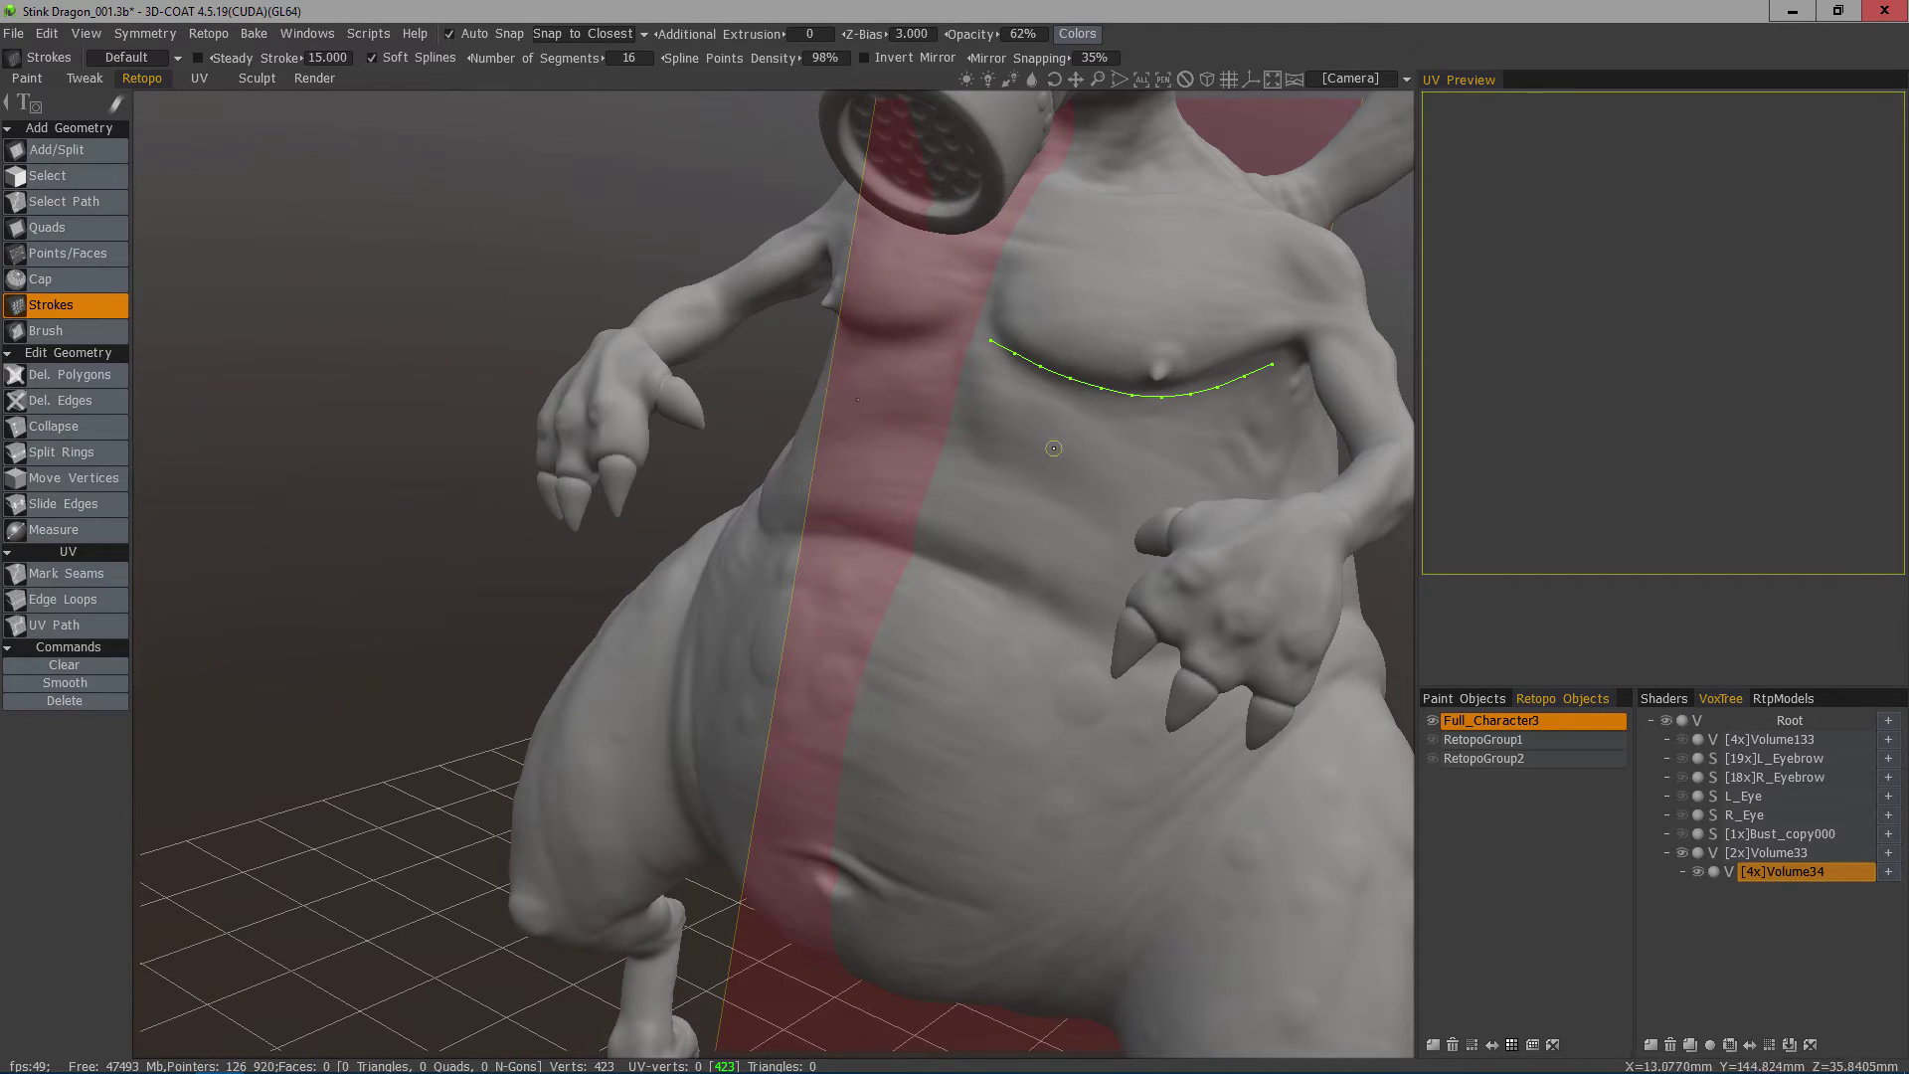
mouse_move(1282, 314)
mouse_down()
mouse_move(989, 301)
mouse_move(1273, 271)
mouse_up()
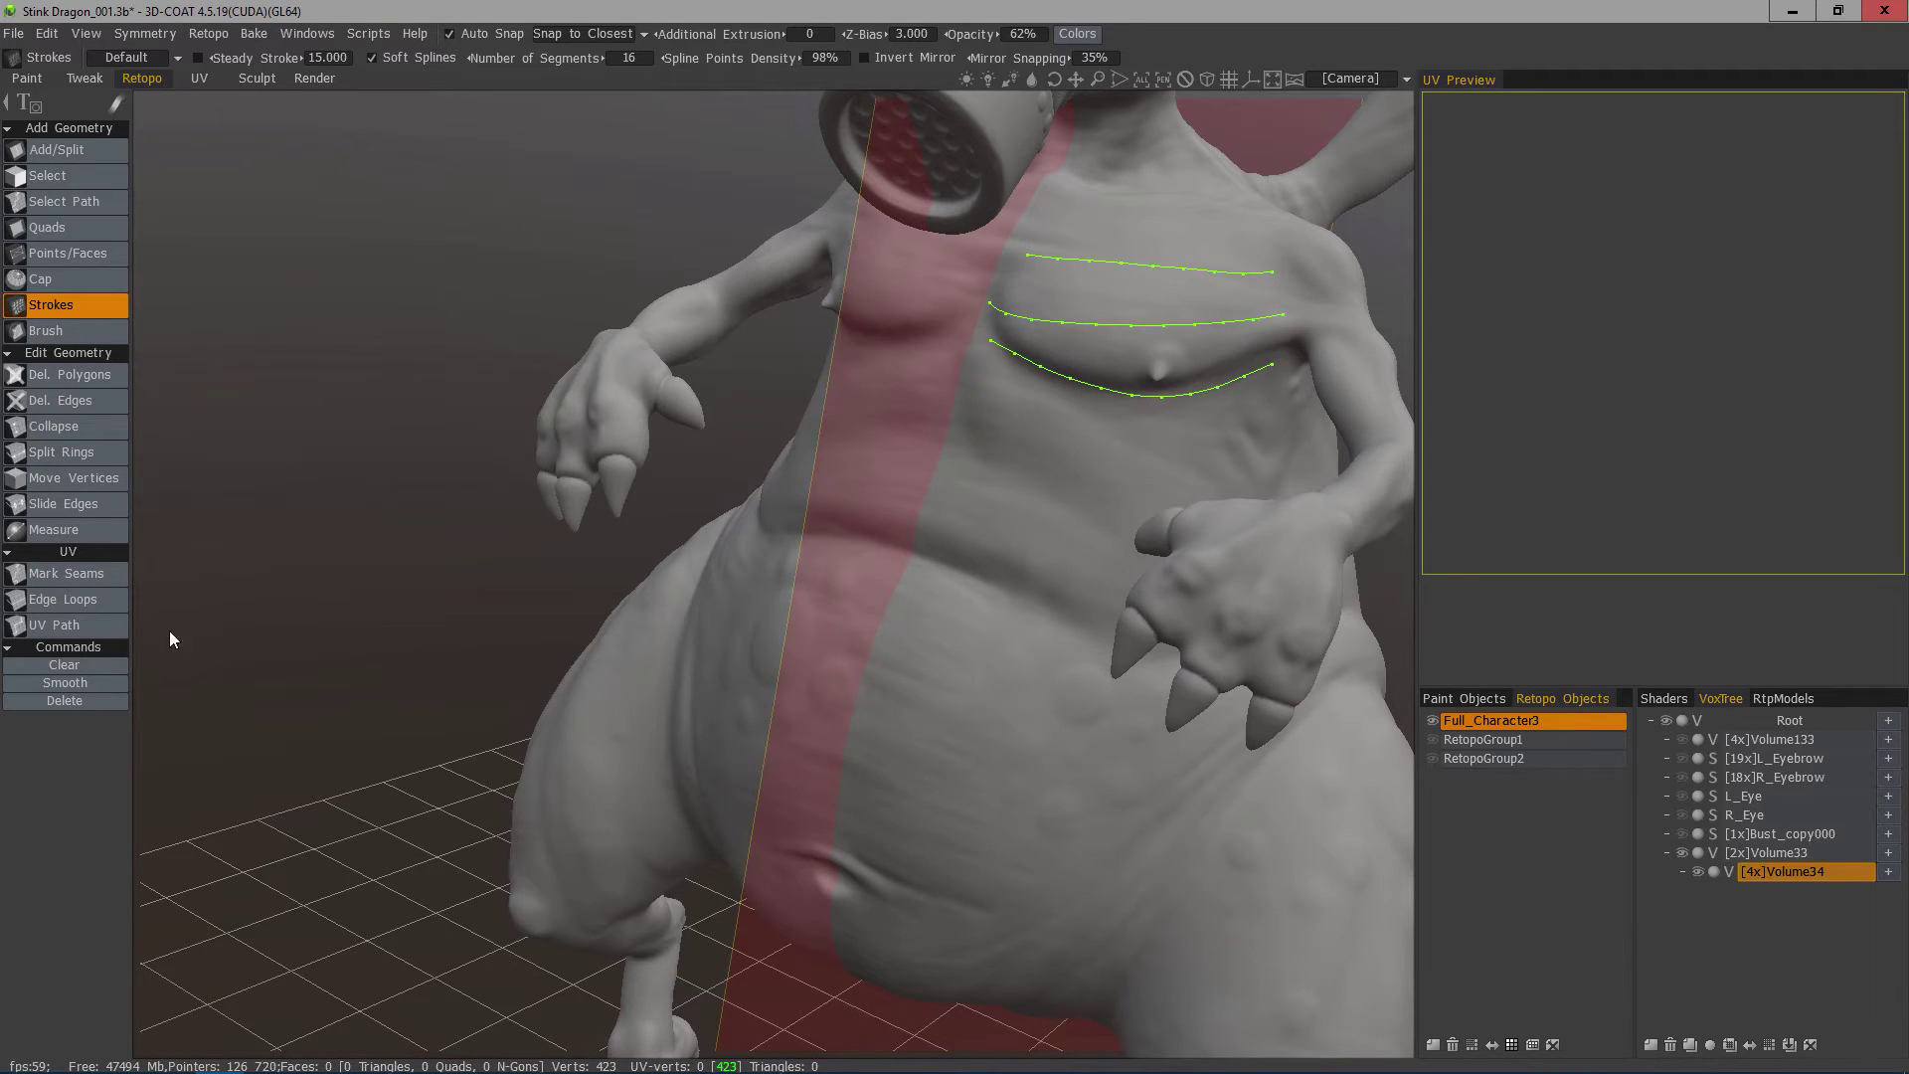
click(66, 665)
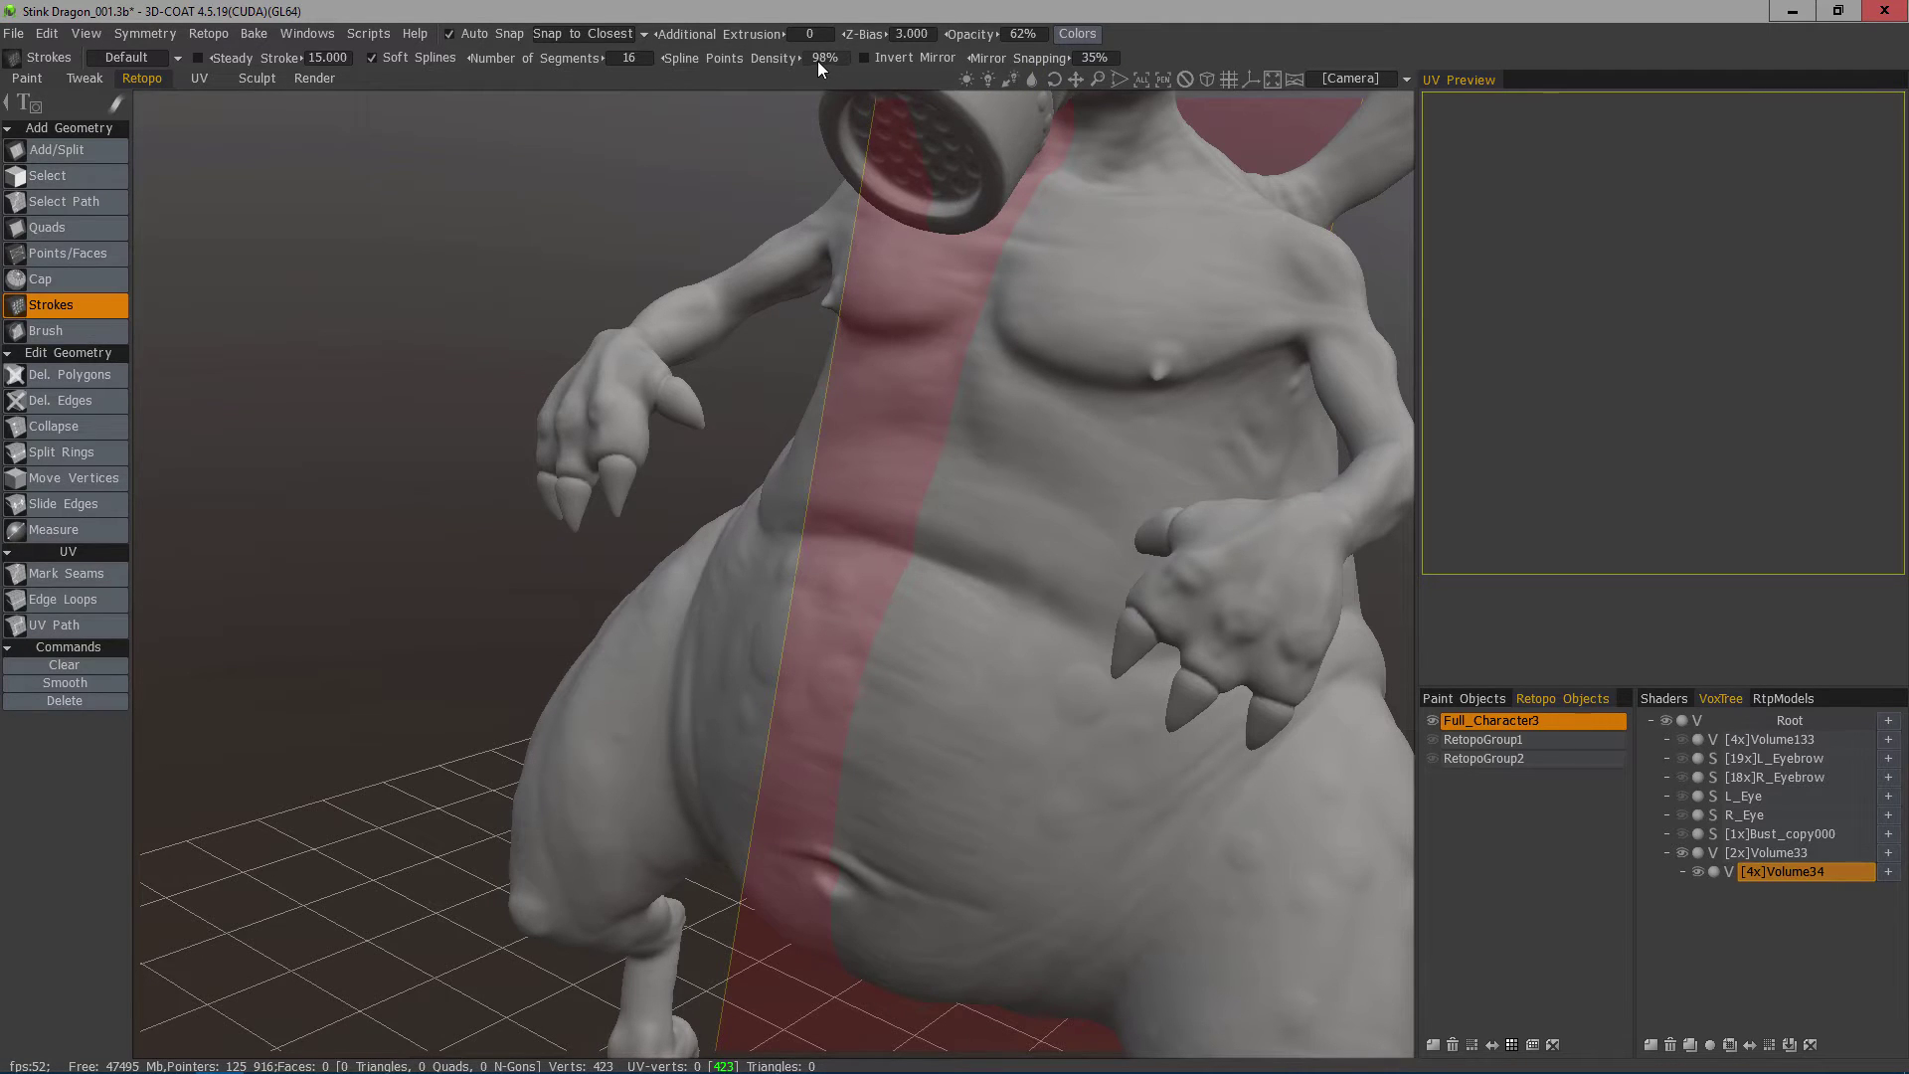
Draw a curved stroke from the chest's centre to the armpit, just under the left chest muscle.
alt+right_drag(819, 61, 836, 438)
alt+middle_drag(835, 437, 740, 421)
alt+right_drag(739, 422, 761, 776)
alt+drag(761, 776, 896, 874)
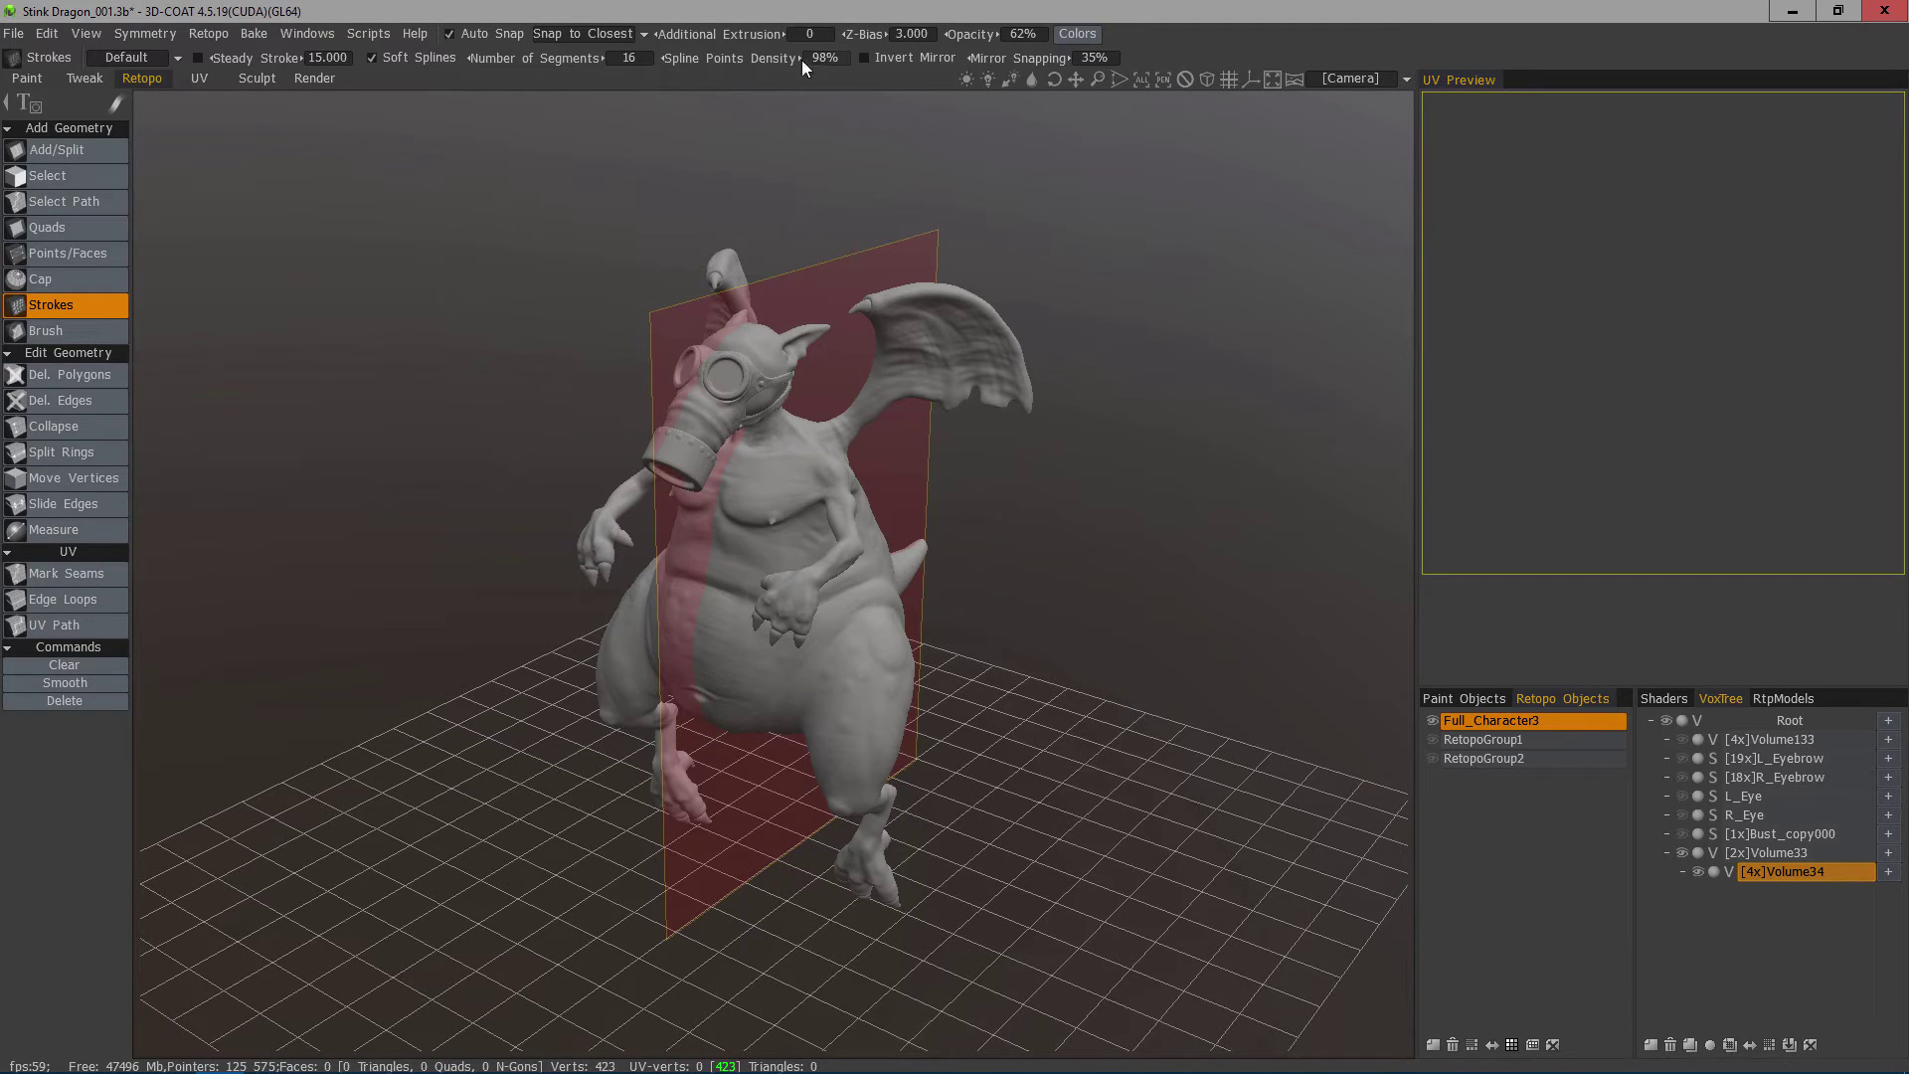
right_drag(771, 443, 705, 597)
scroll(736, 576, up, 3)
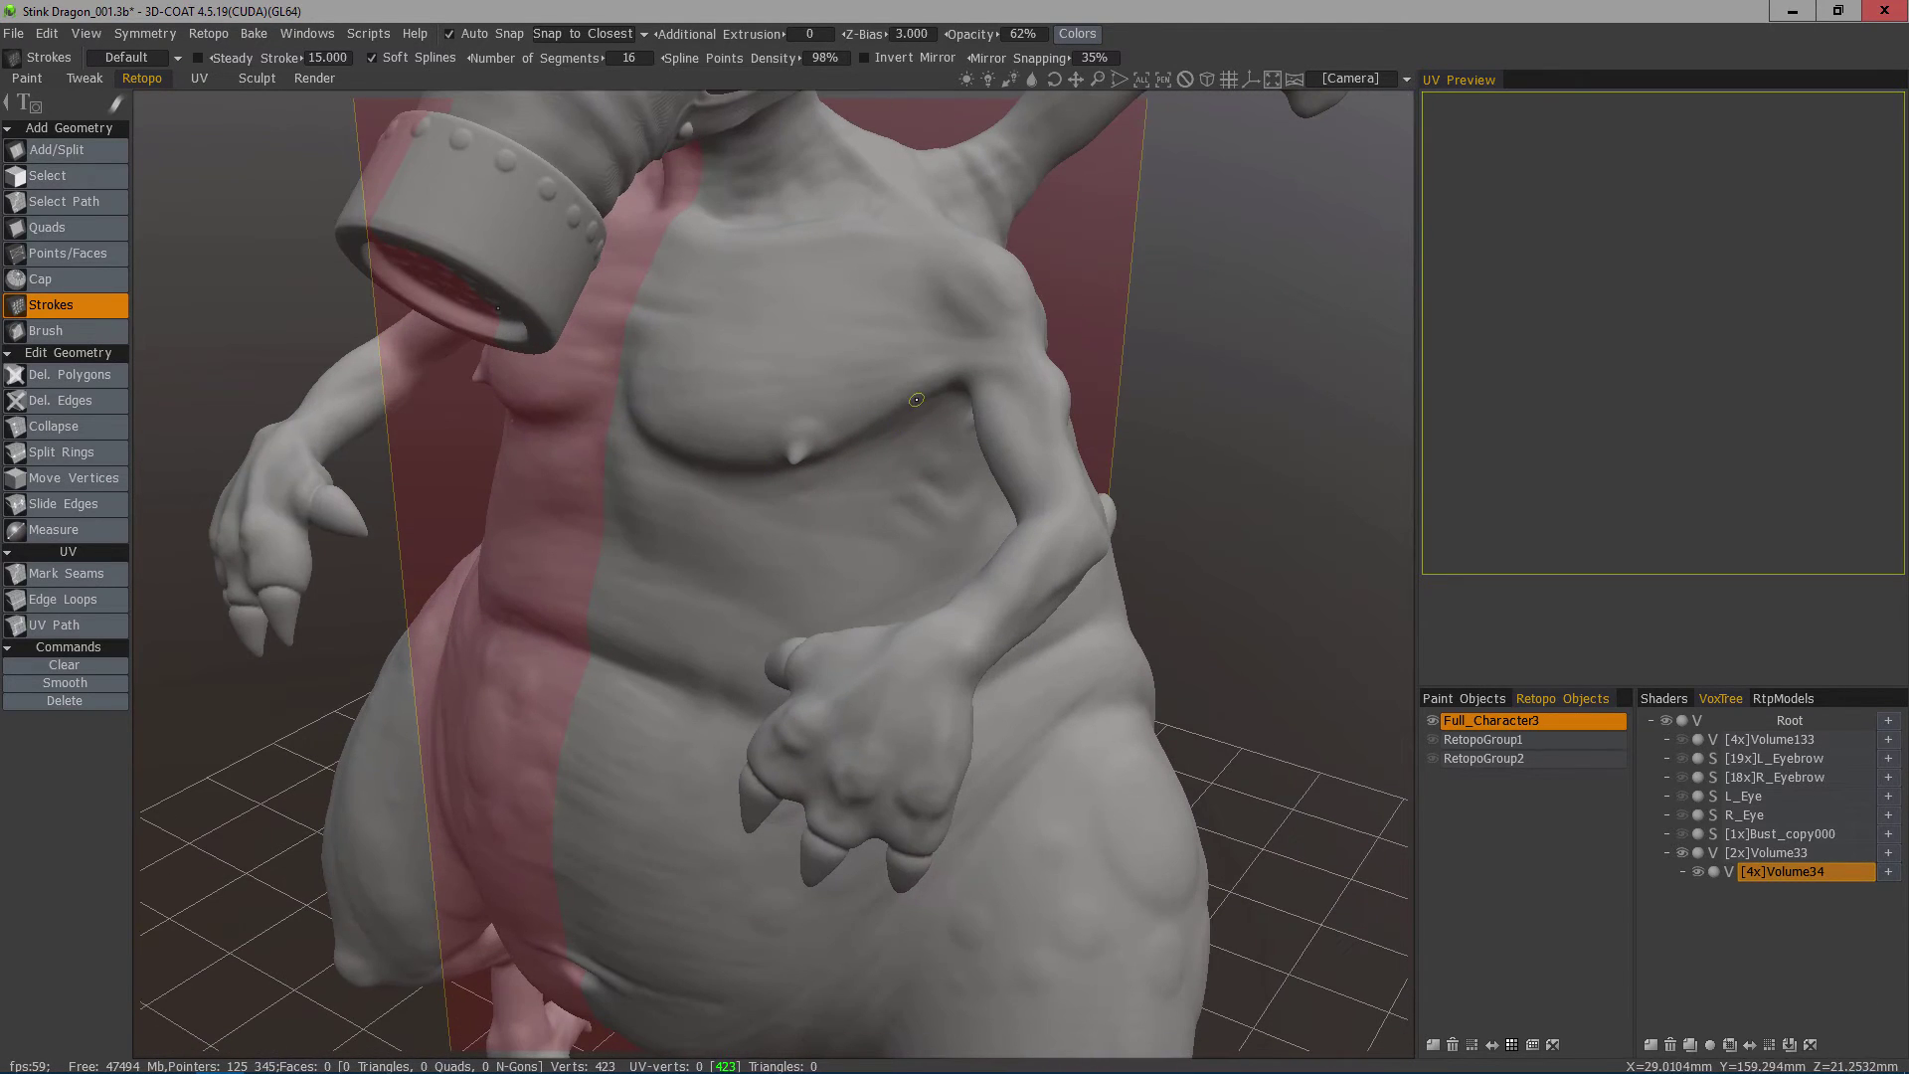
mouse_move(835, 470)
mouse_down()
mouse_move(662, 475)
mouse_move(610, 419)
mouse_up()
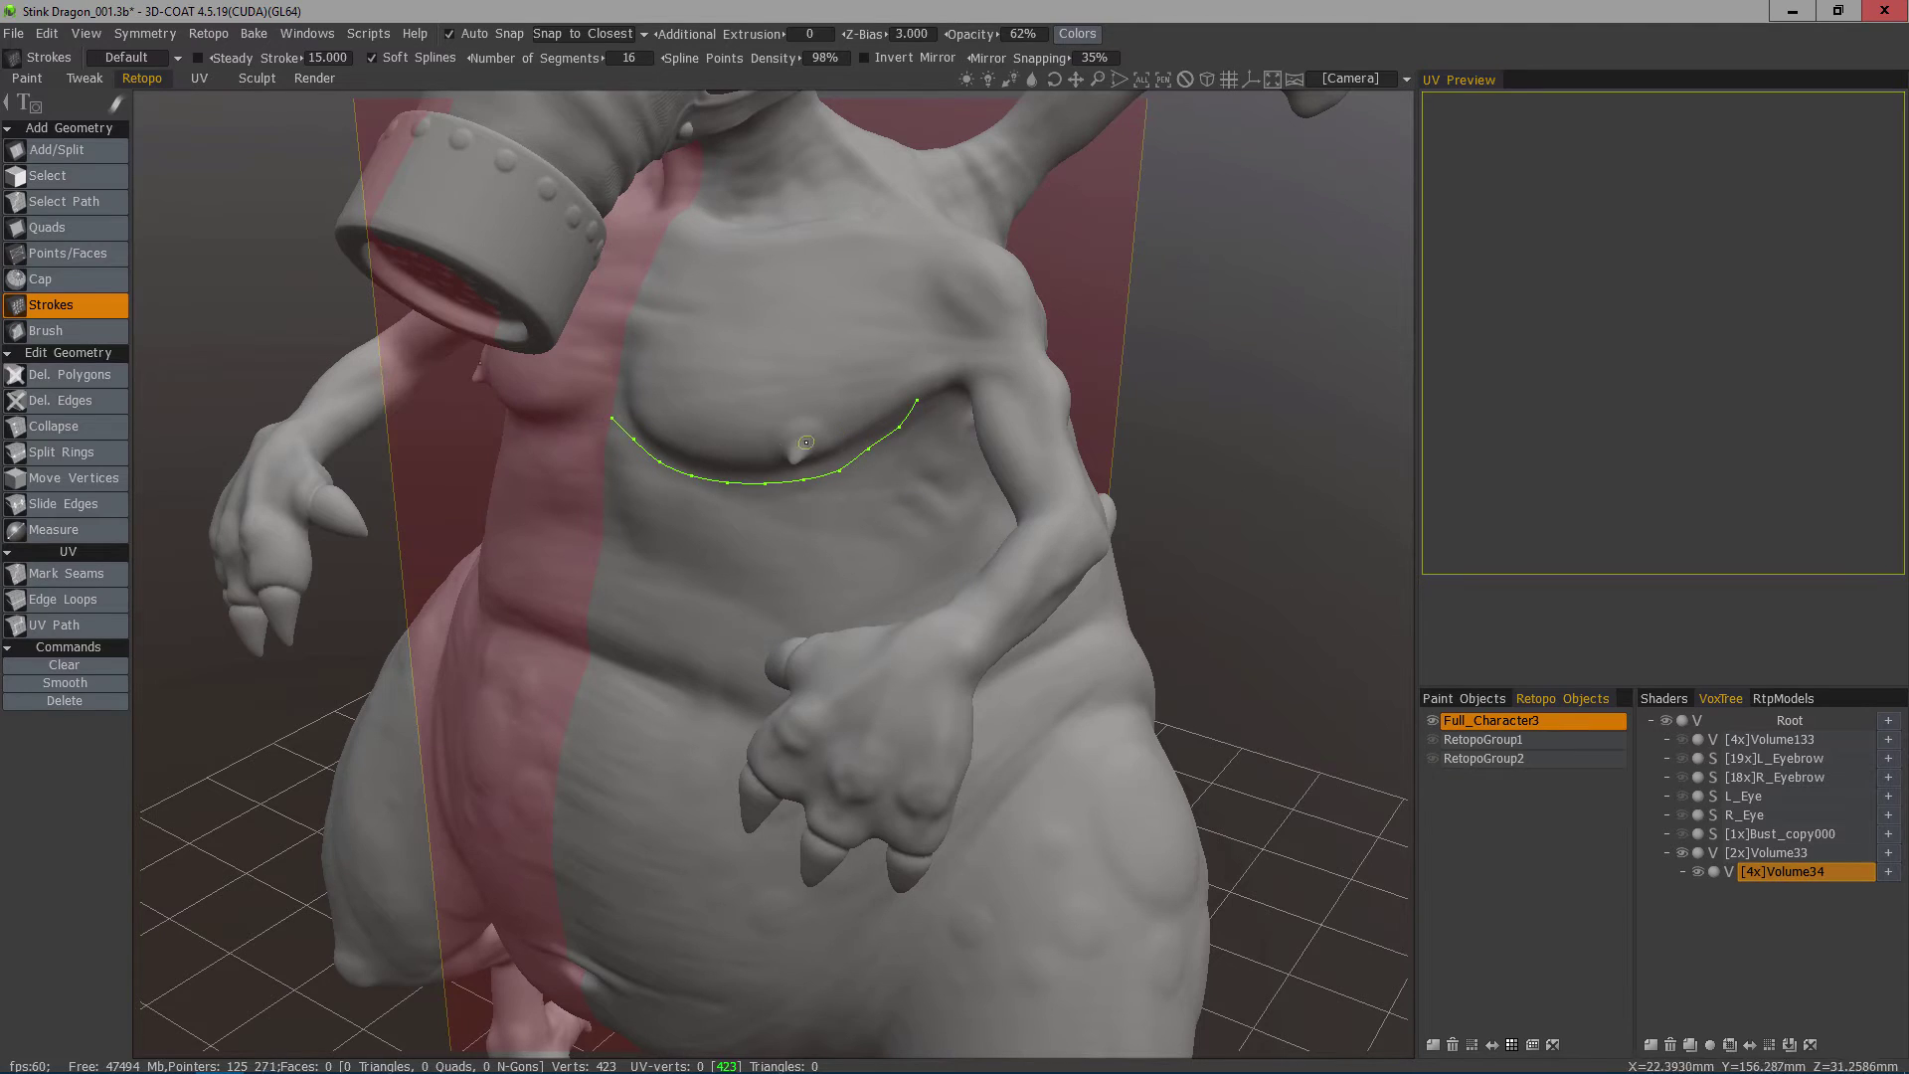
Examine the chest stroke from the front and side of the character, and delete it.
scroll(936, 373, down, 2)
scroll(936, 372, down, 2)
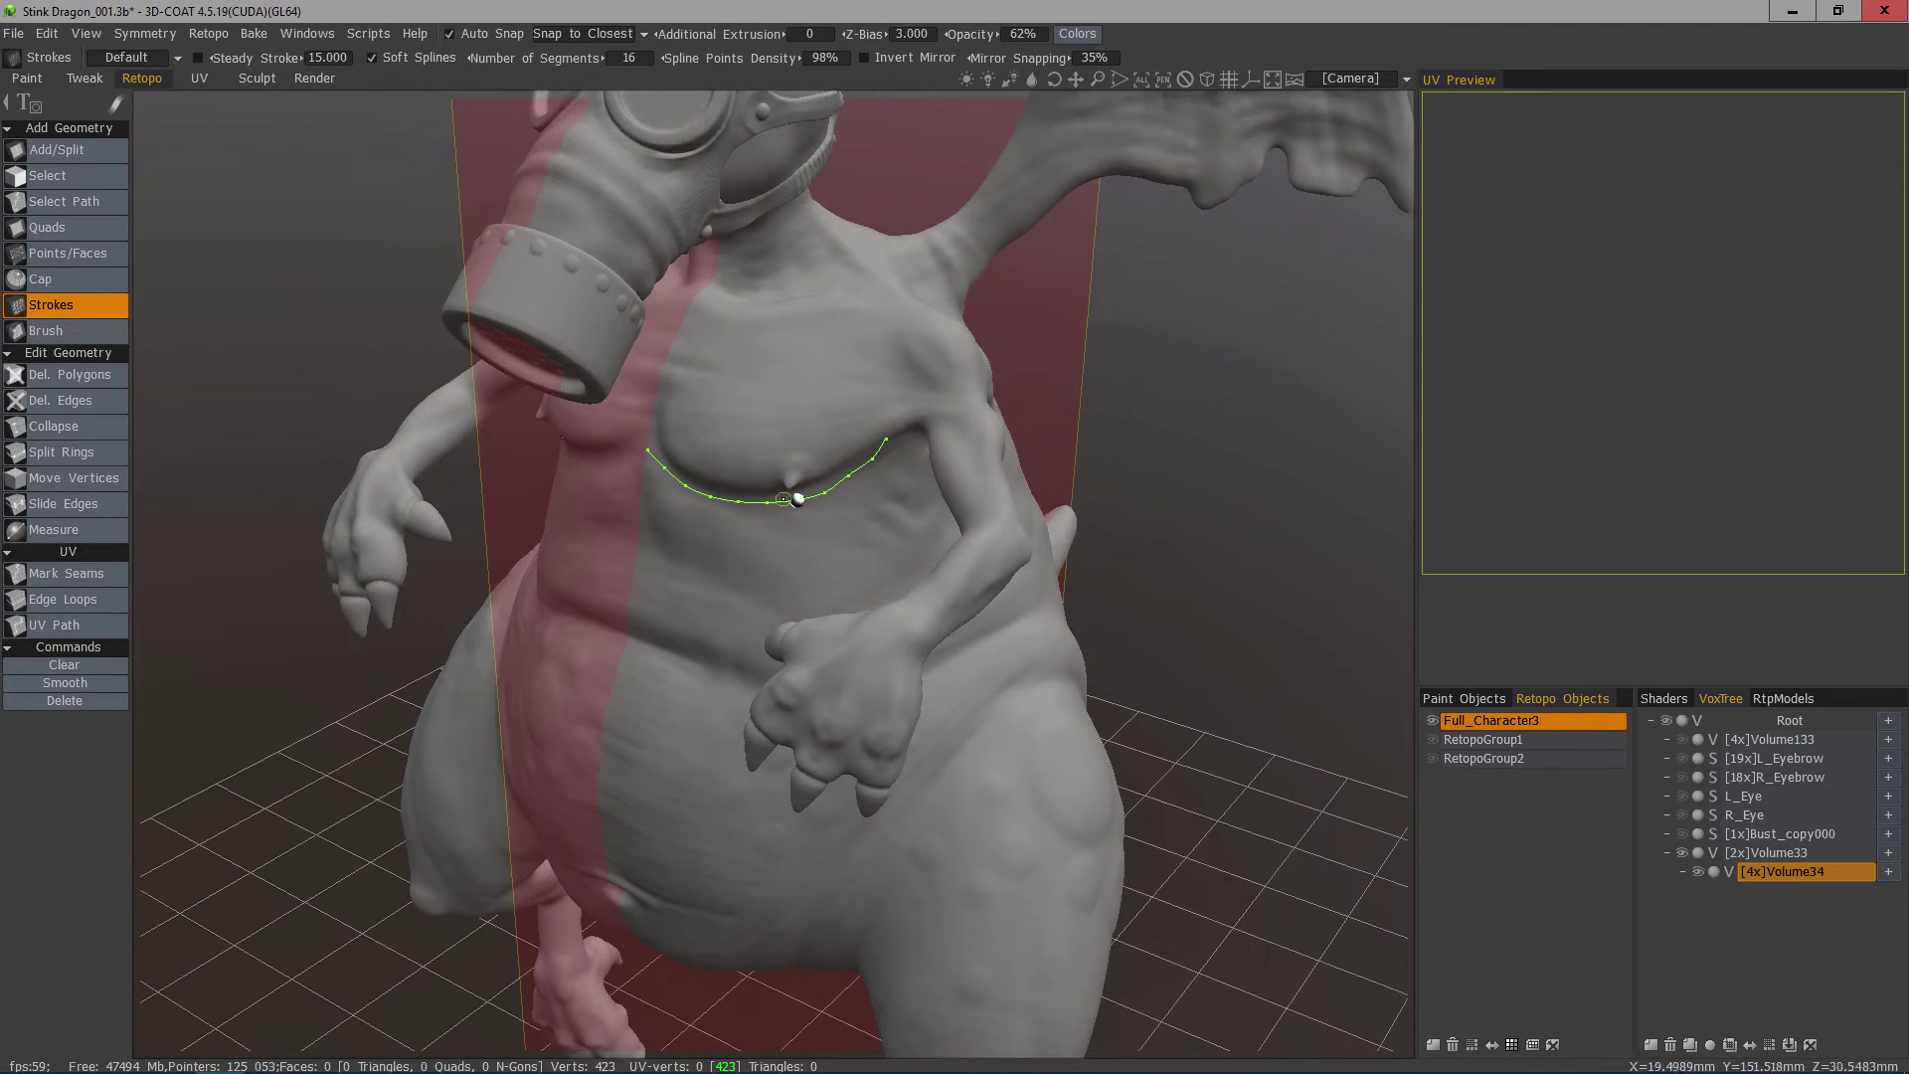
middle_drag(680, 406, 597, 845)
scroll(592, 501, up, 1)
scroll(592, 501, up, 3)
alt+drag(1094, 428, 785, 400)
alt+shift+drag(874, 474, 712, 418)
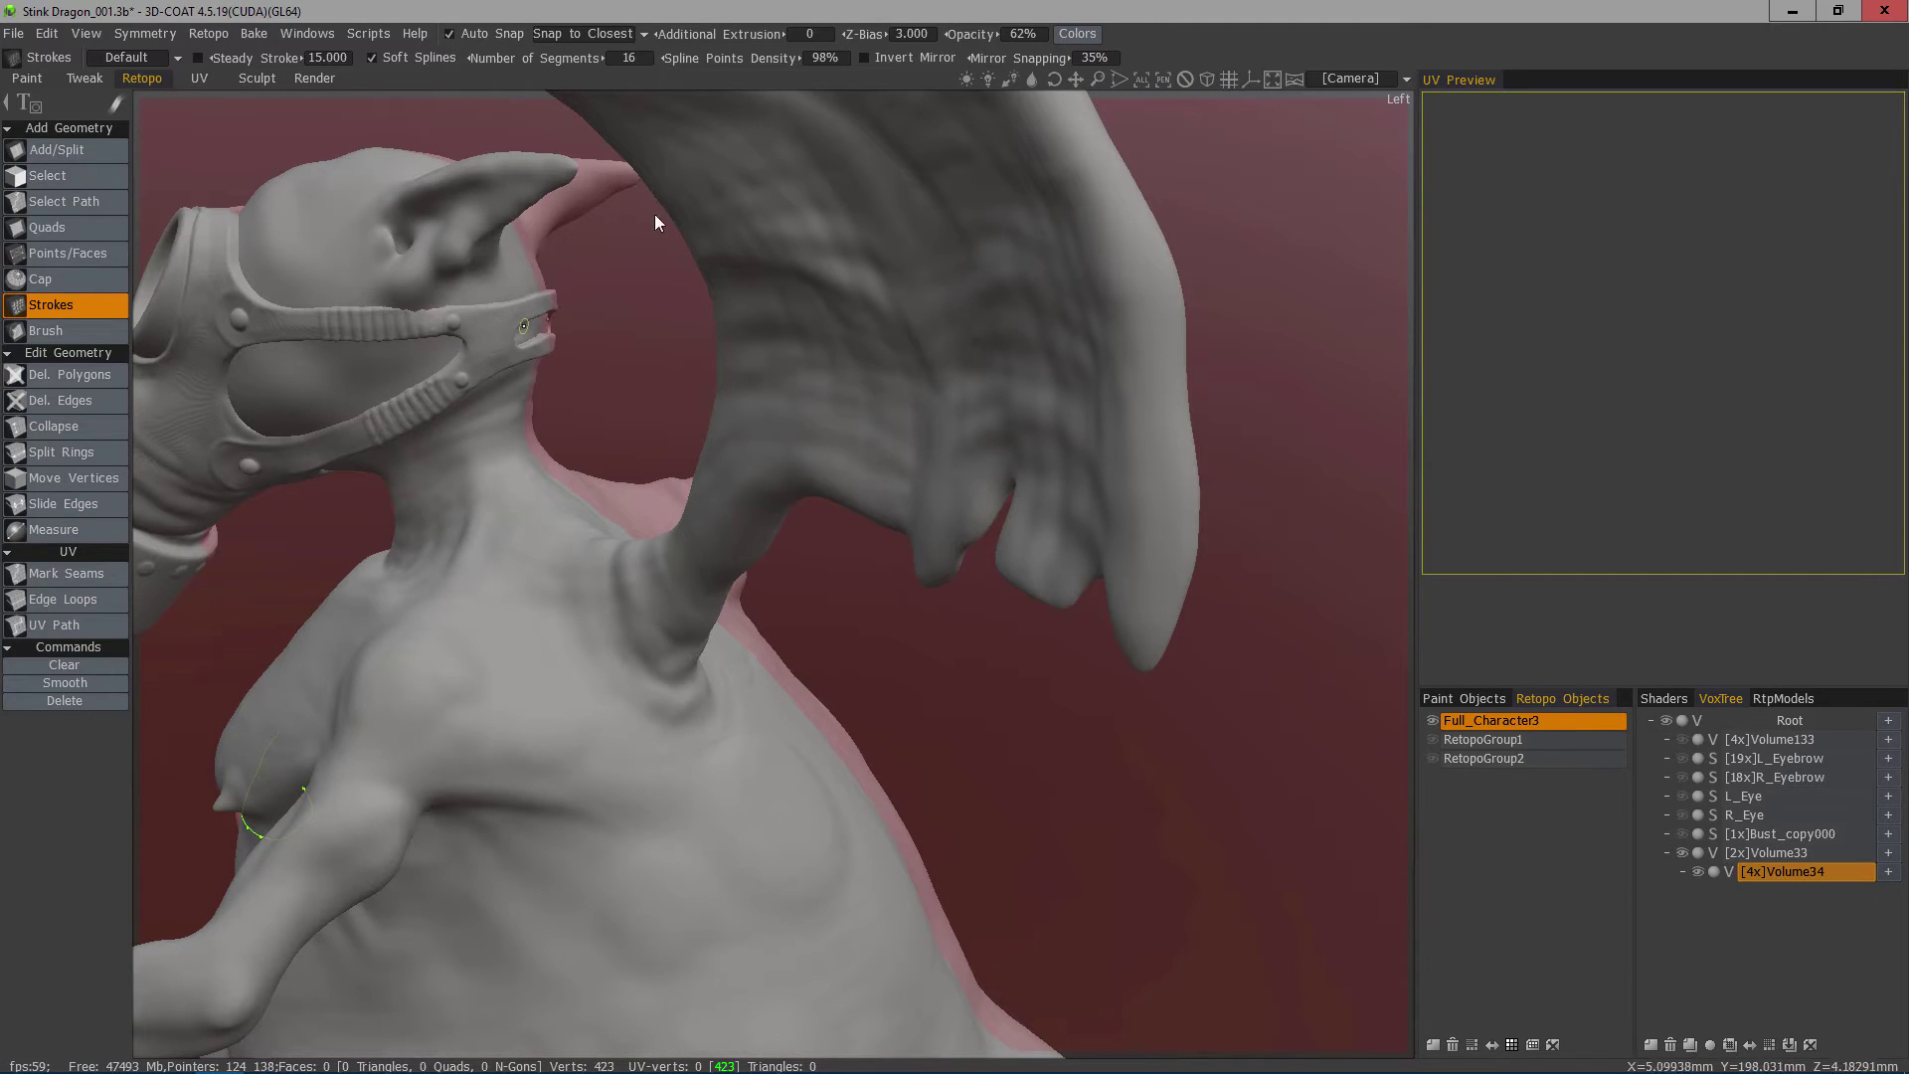
alt+drag(397, 489, 716, 636)
middle_drag(716, 636, 686, 418)
alt+drag(656, 477, 801, 509)
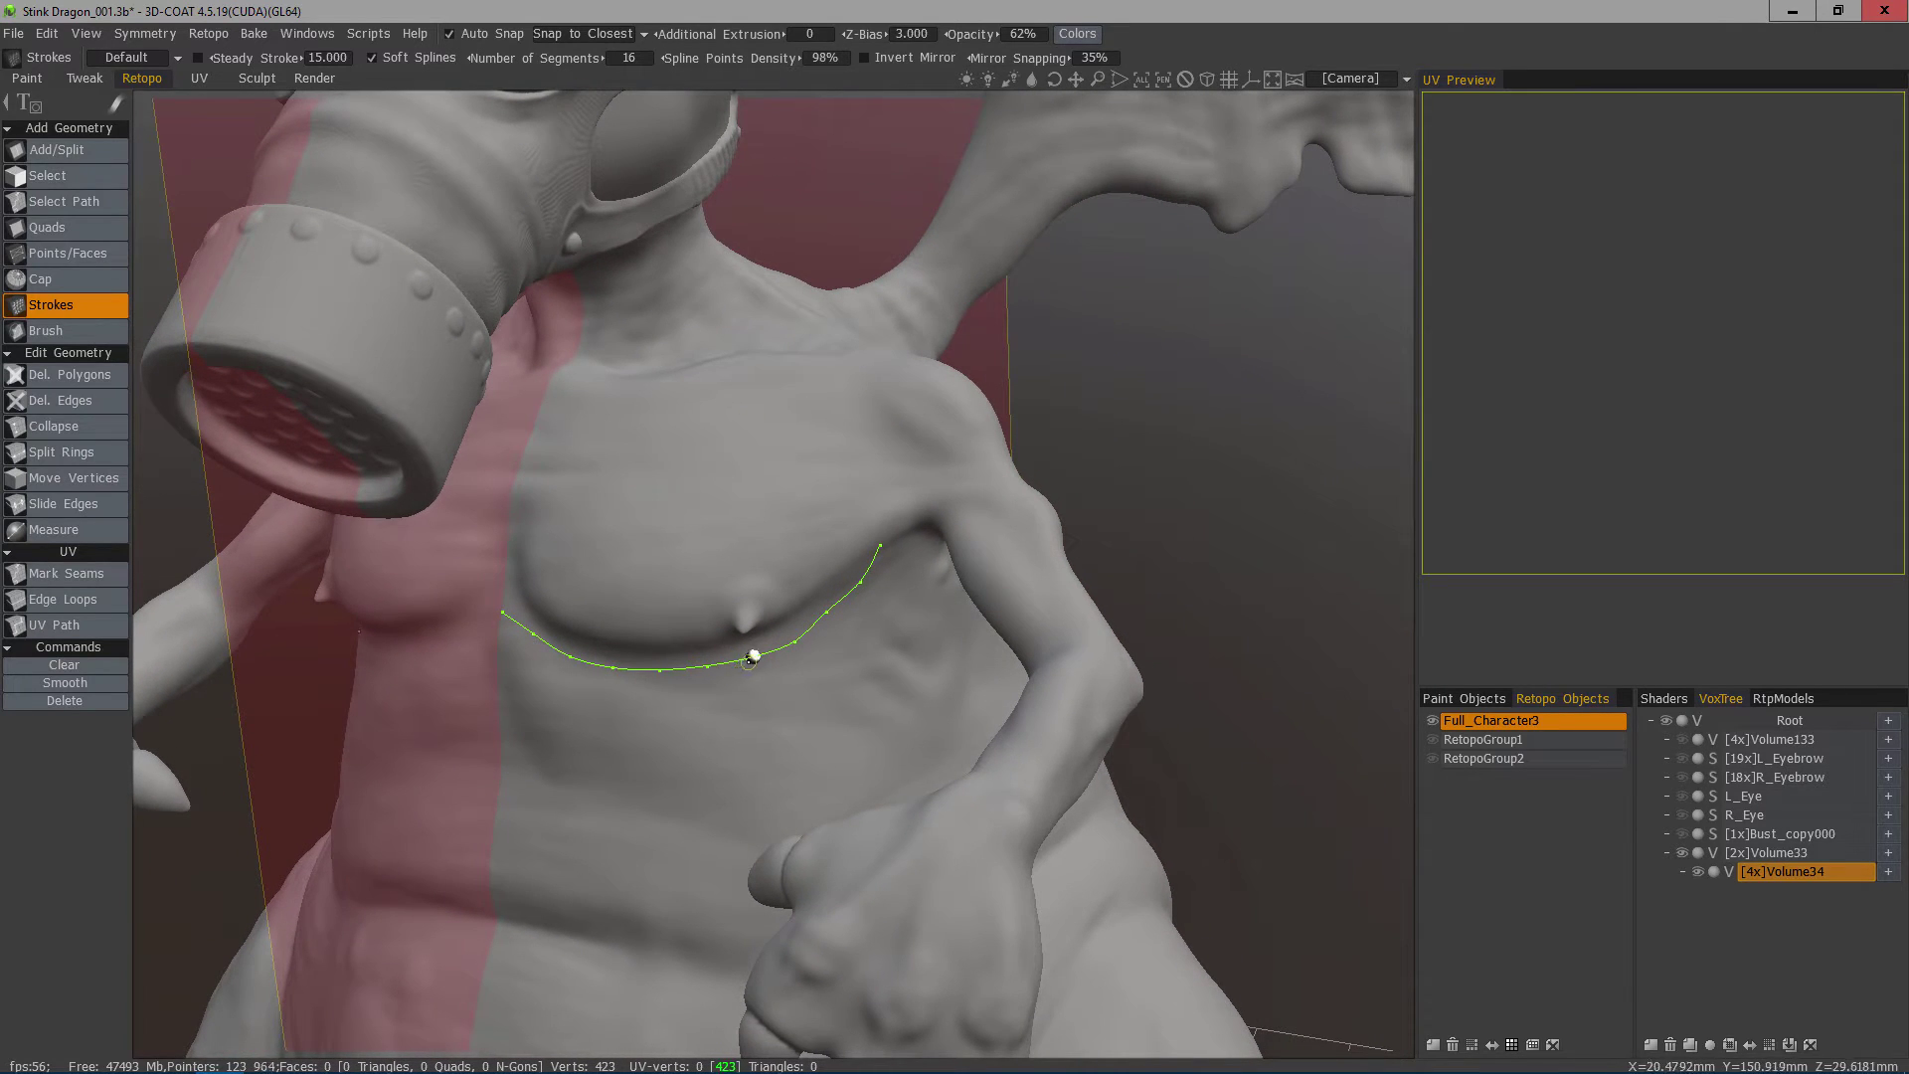
key(Delete)
Set the spline points density to 40% and draw a stroke along the crease under the left chest muscle.
drag(781, 58, 735, 59)
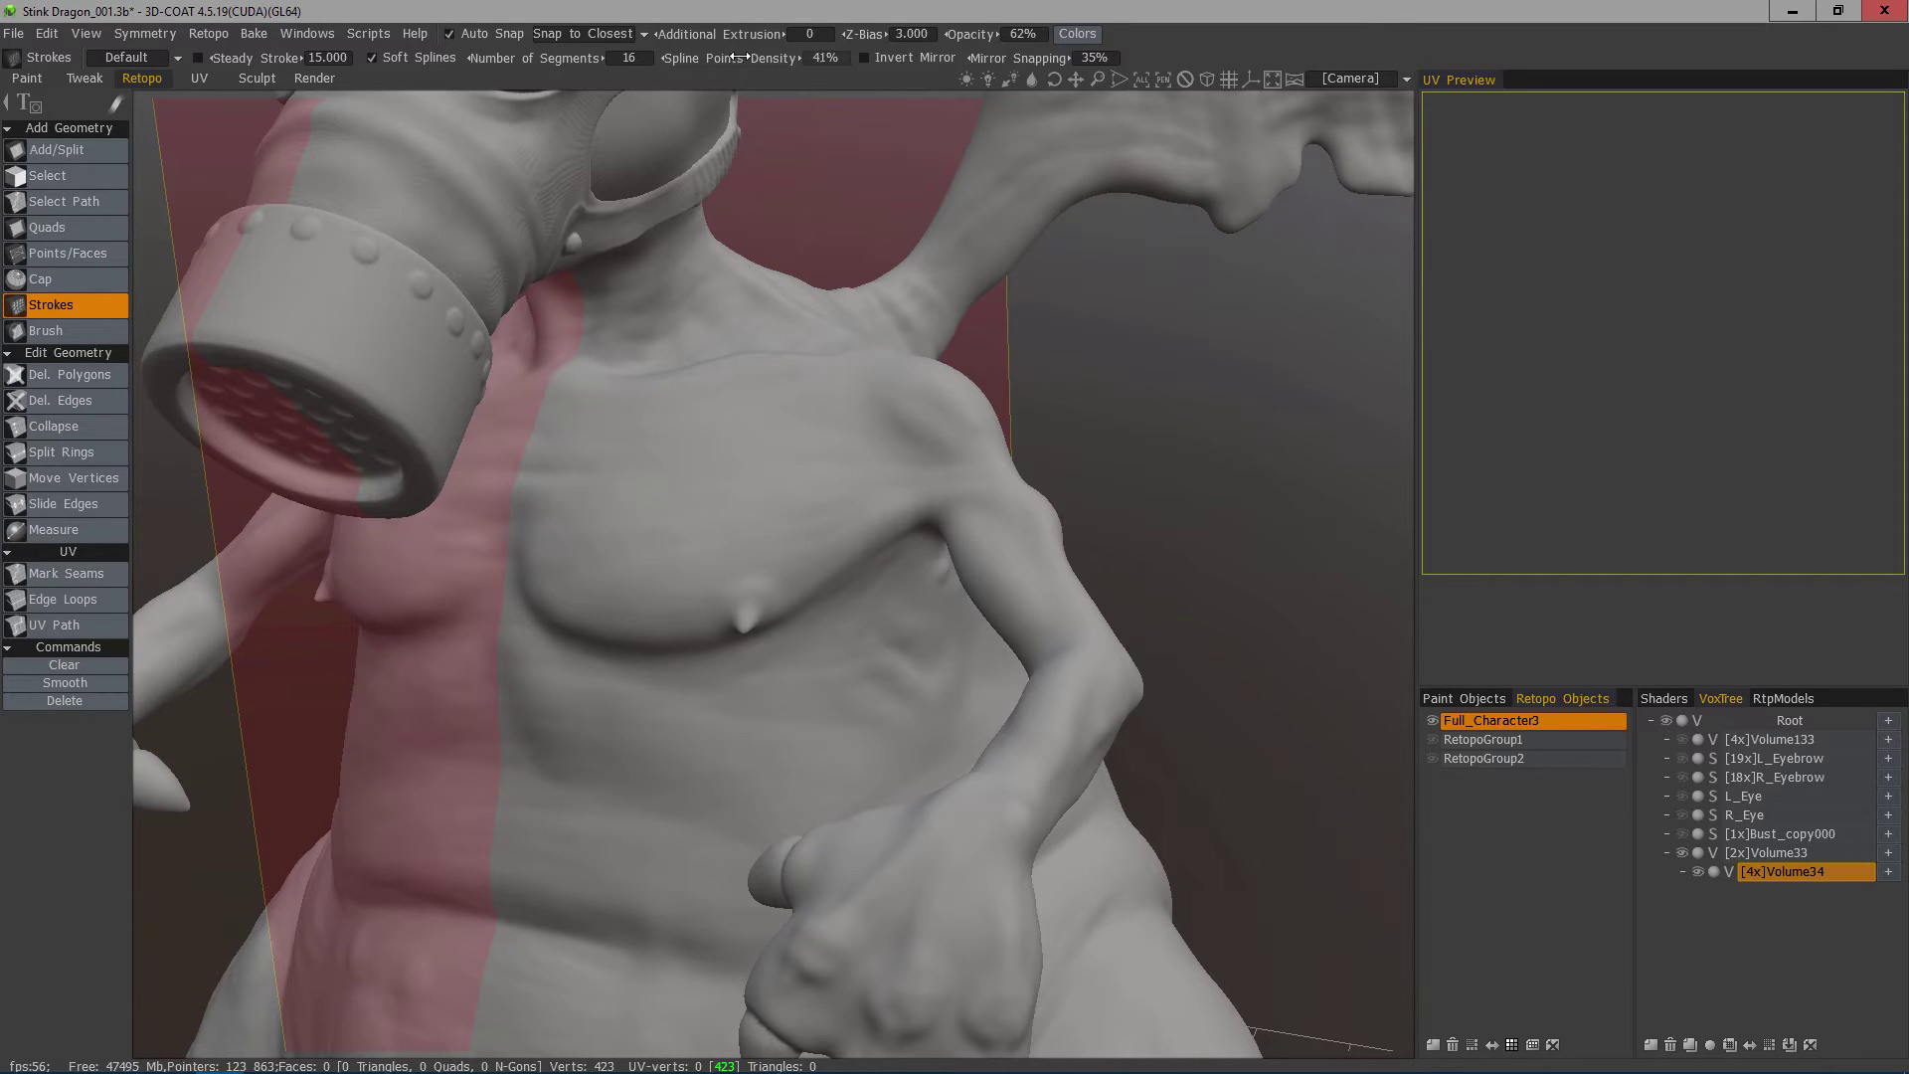
click(509, 600)
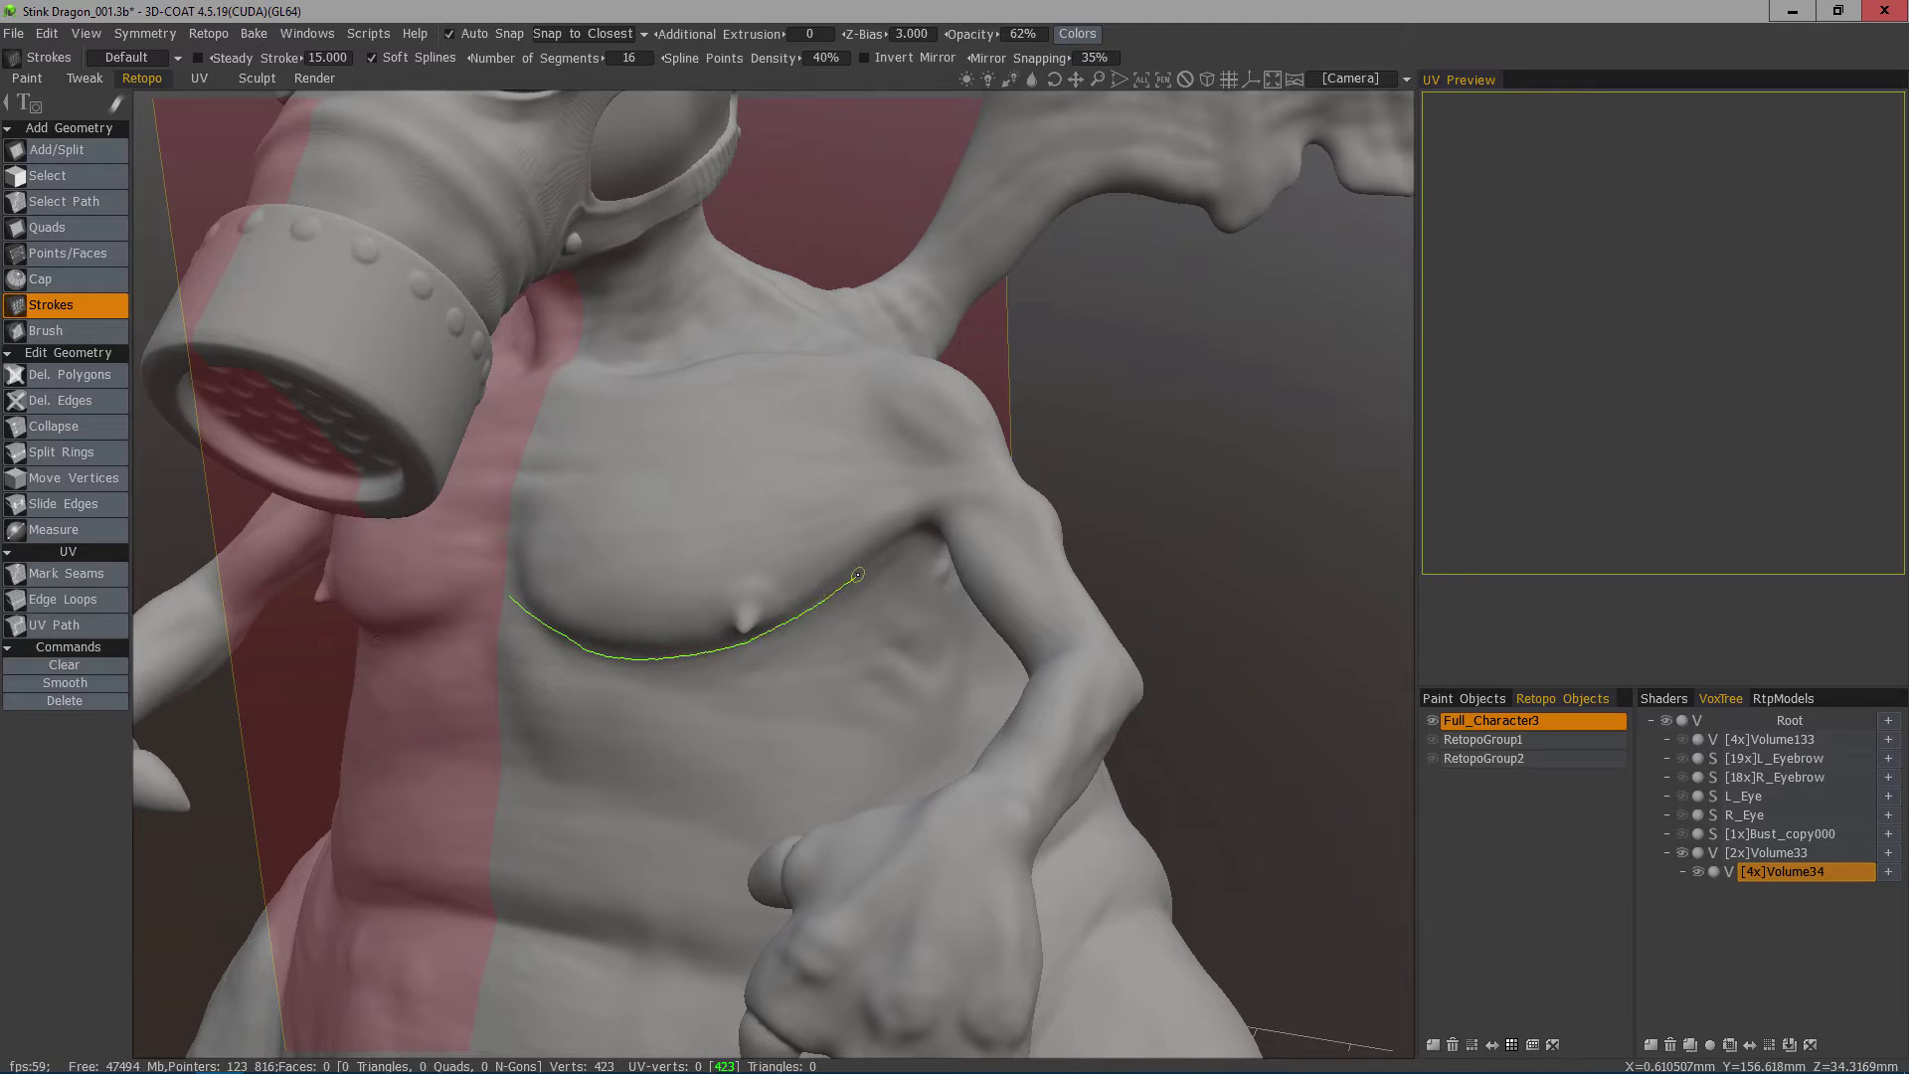
drag(862, 572, 892, 546)
alt+right_drag(859, 572, 906, 608)
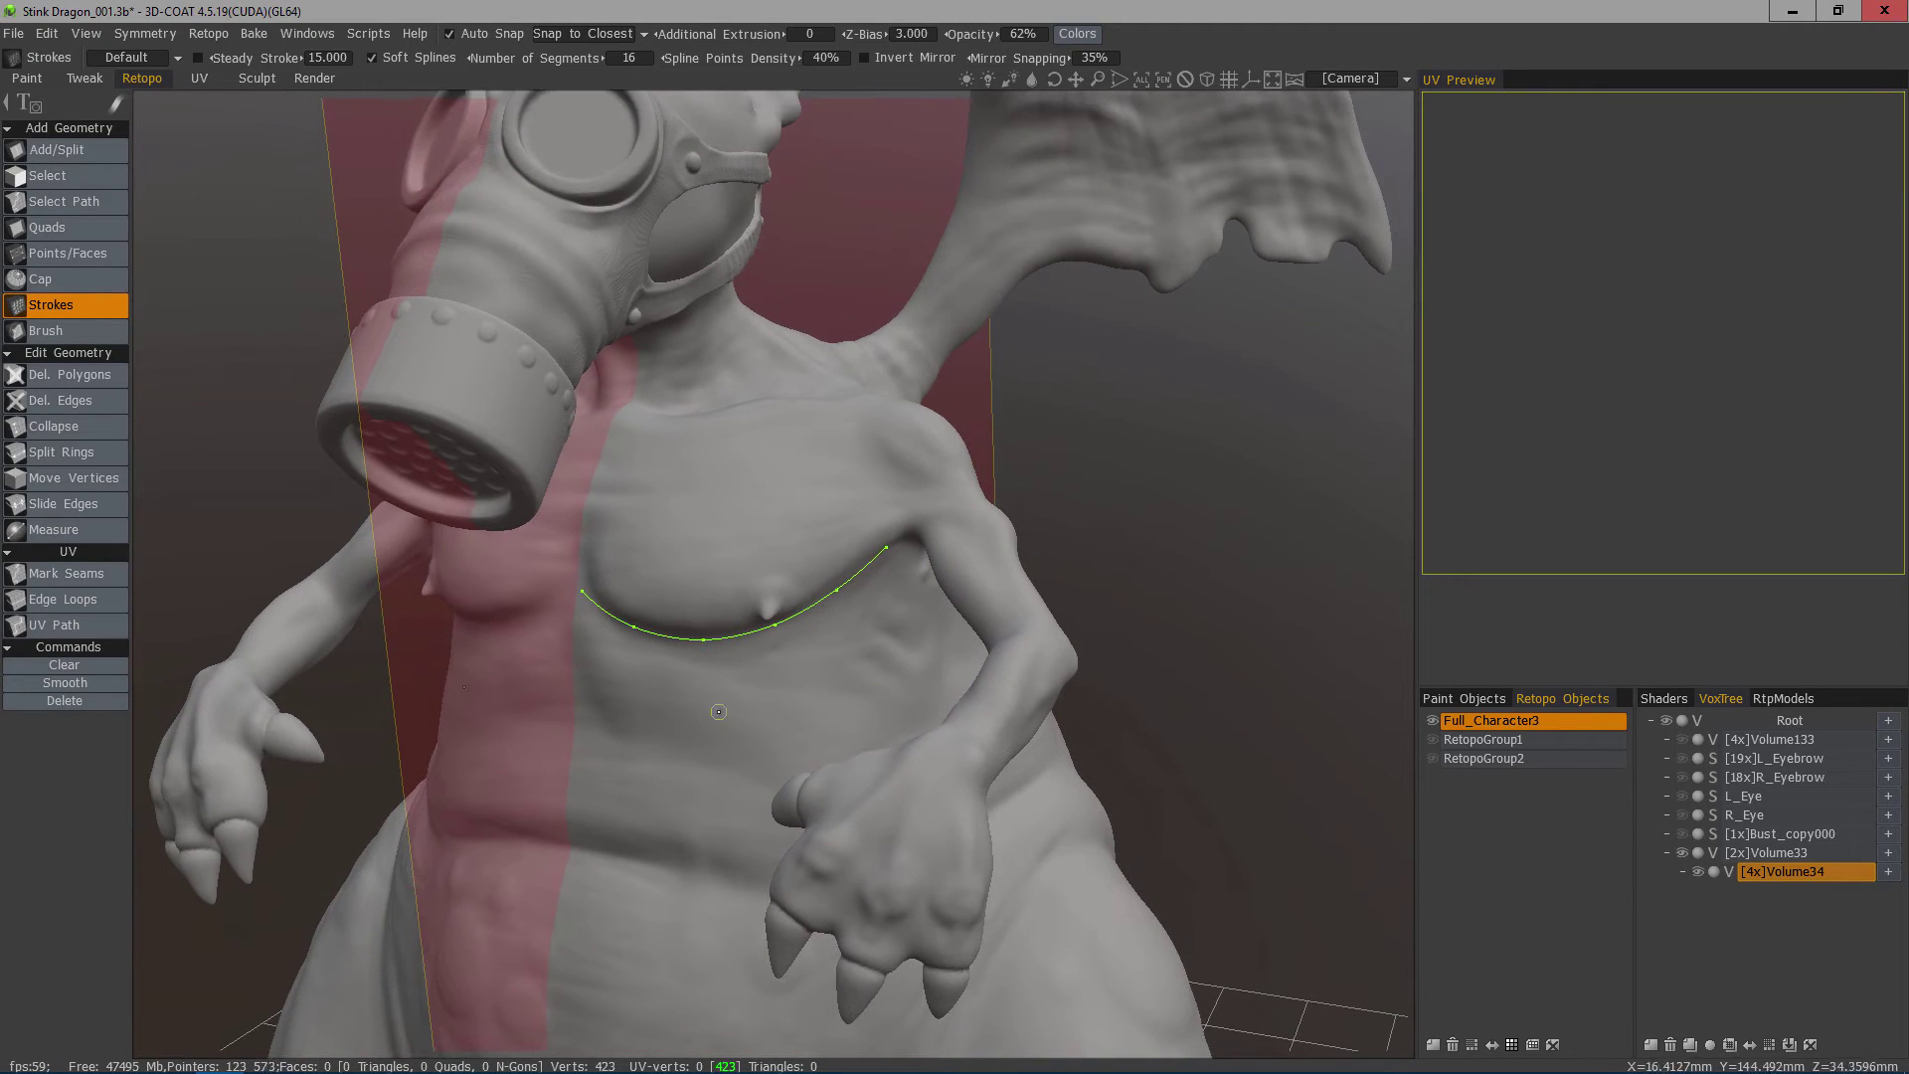
Add one stroke across the upper belly below the chest crease and another across the chest above it.
right_drag(676, 724, 608, 737)
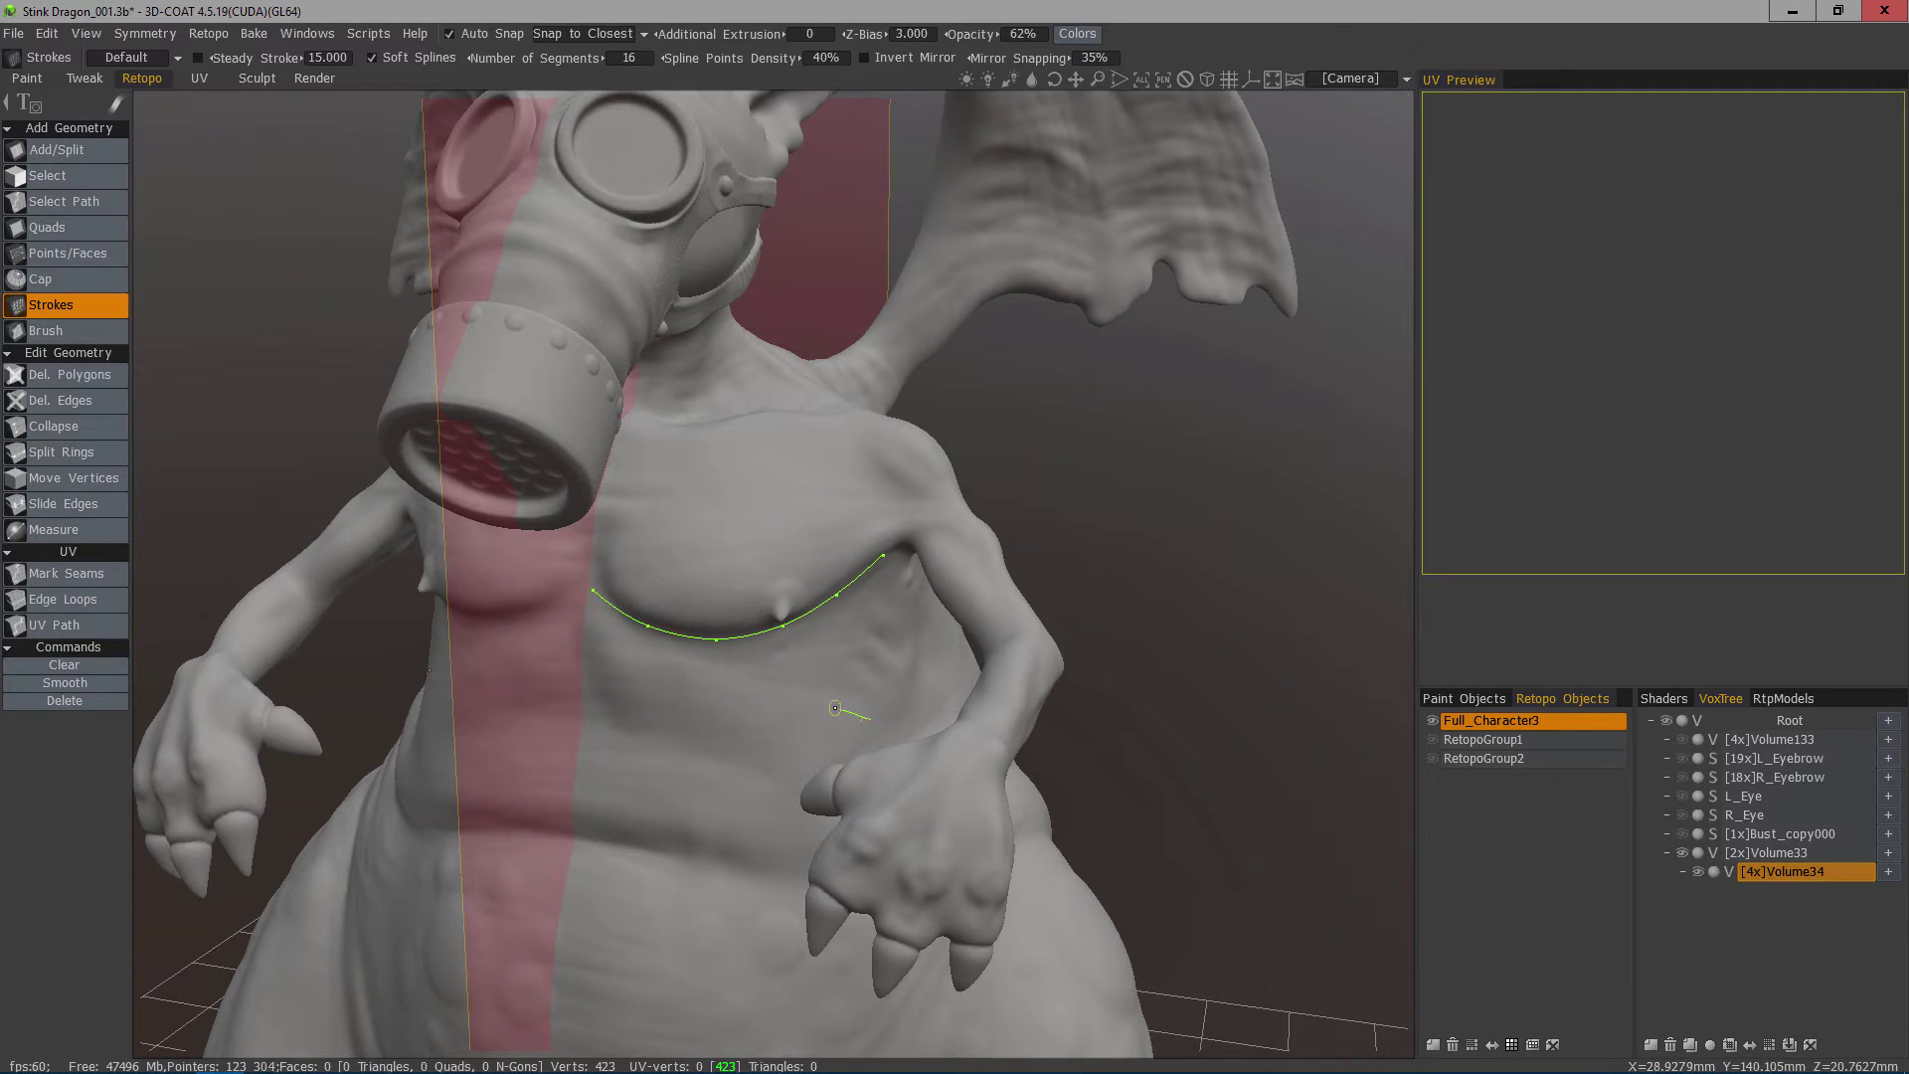
drag(587, 656, 581, 656)
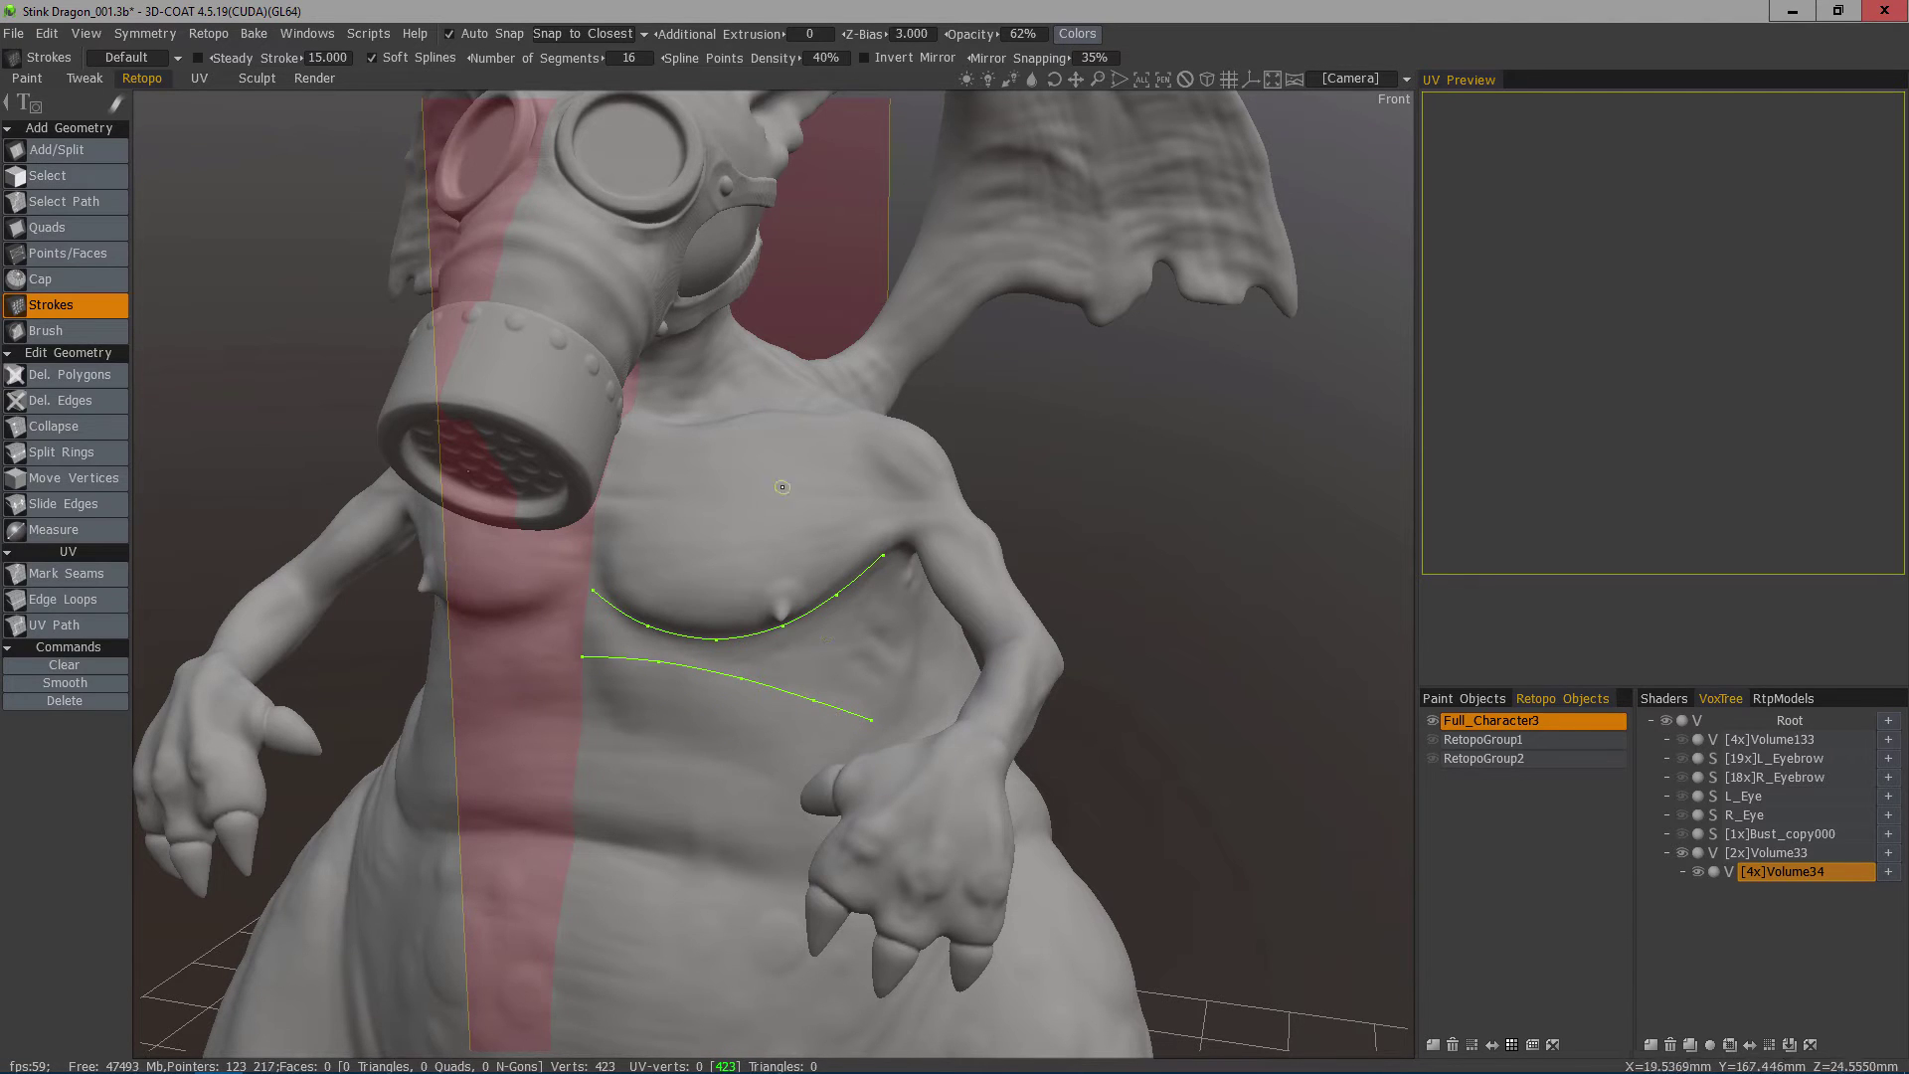
key(ctrl)
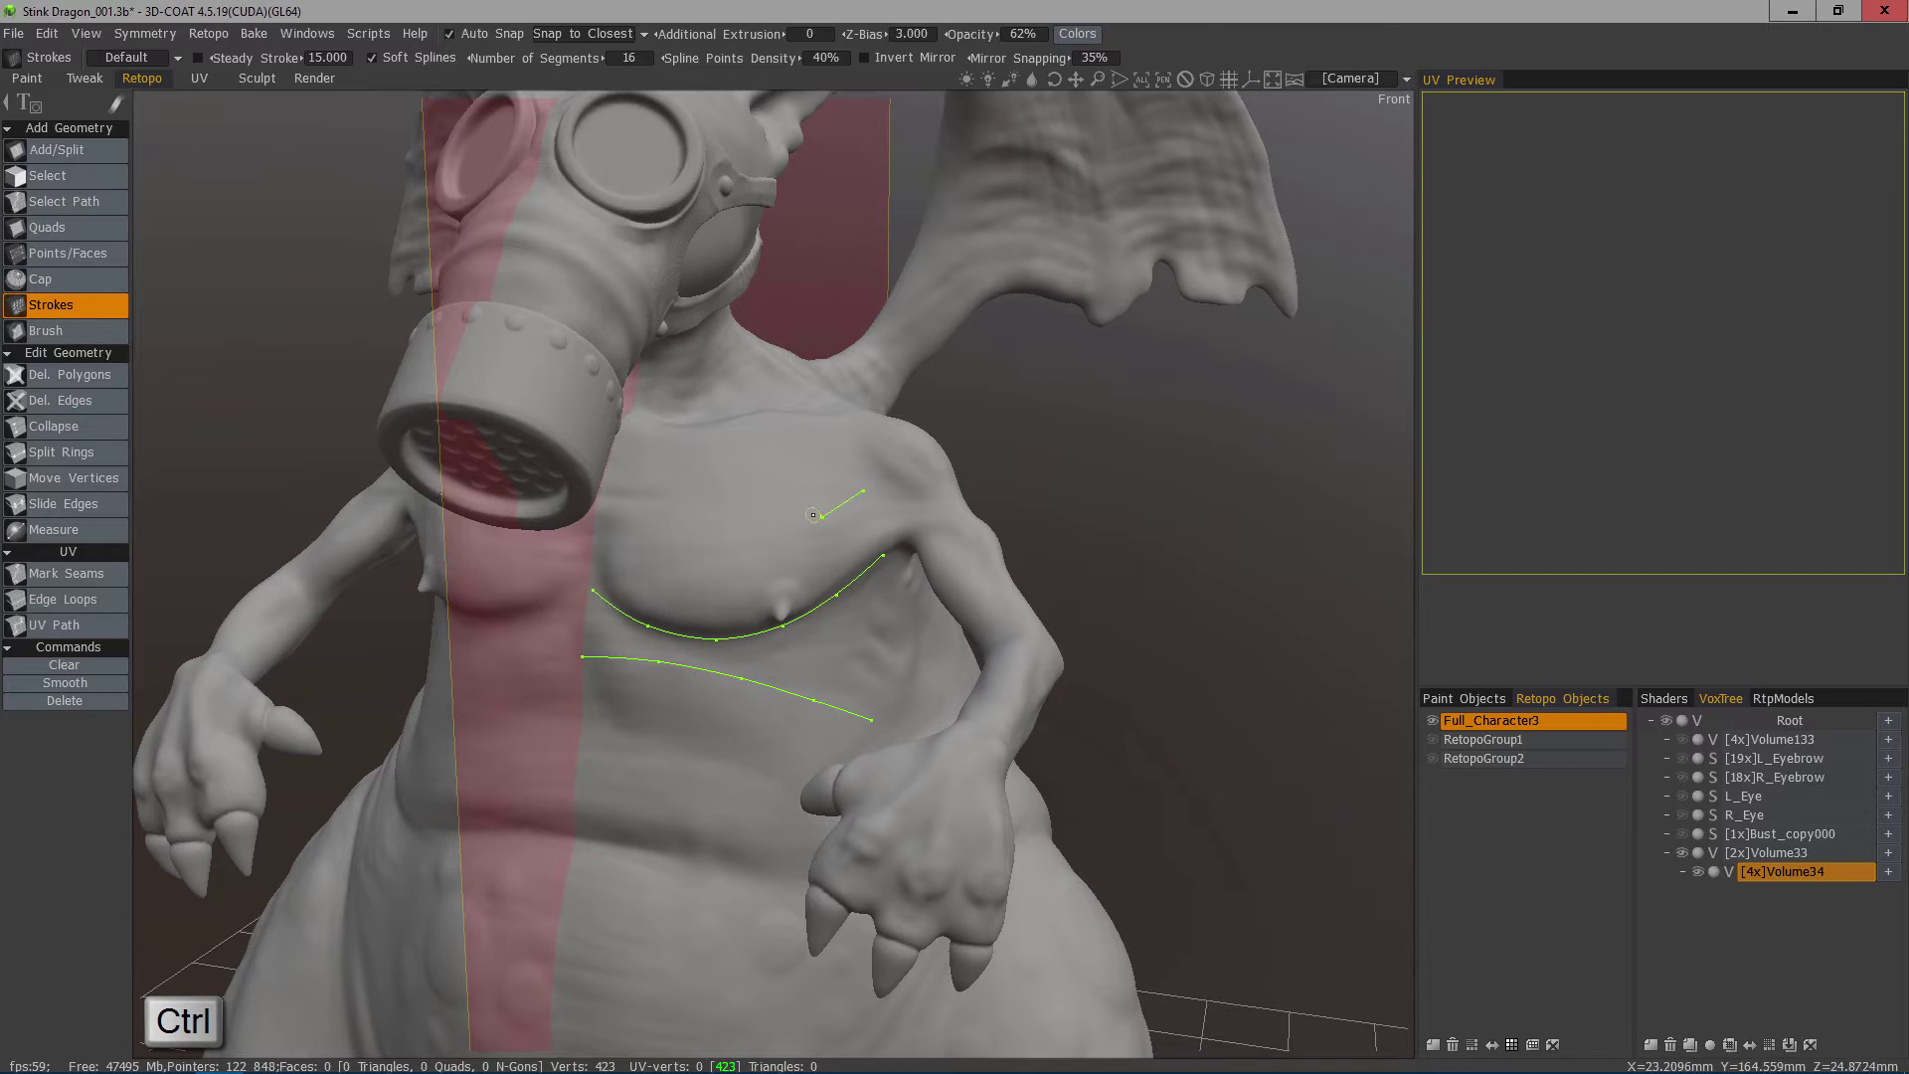
mouse_move(808, 514)
mouse_down()
mouse_move(750, 543)
mouse_move(585, 525)
mouse_up()
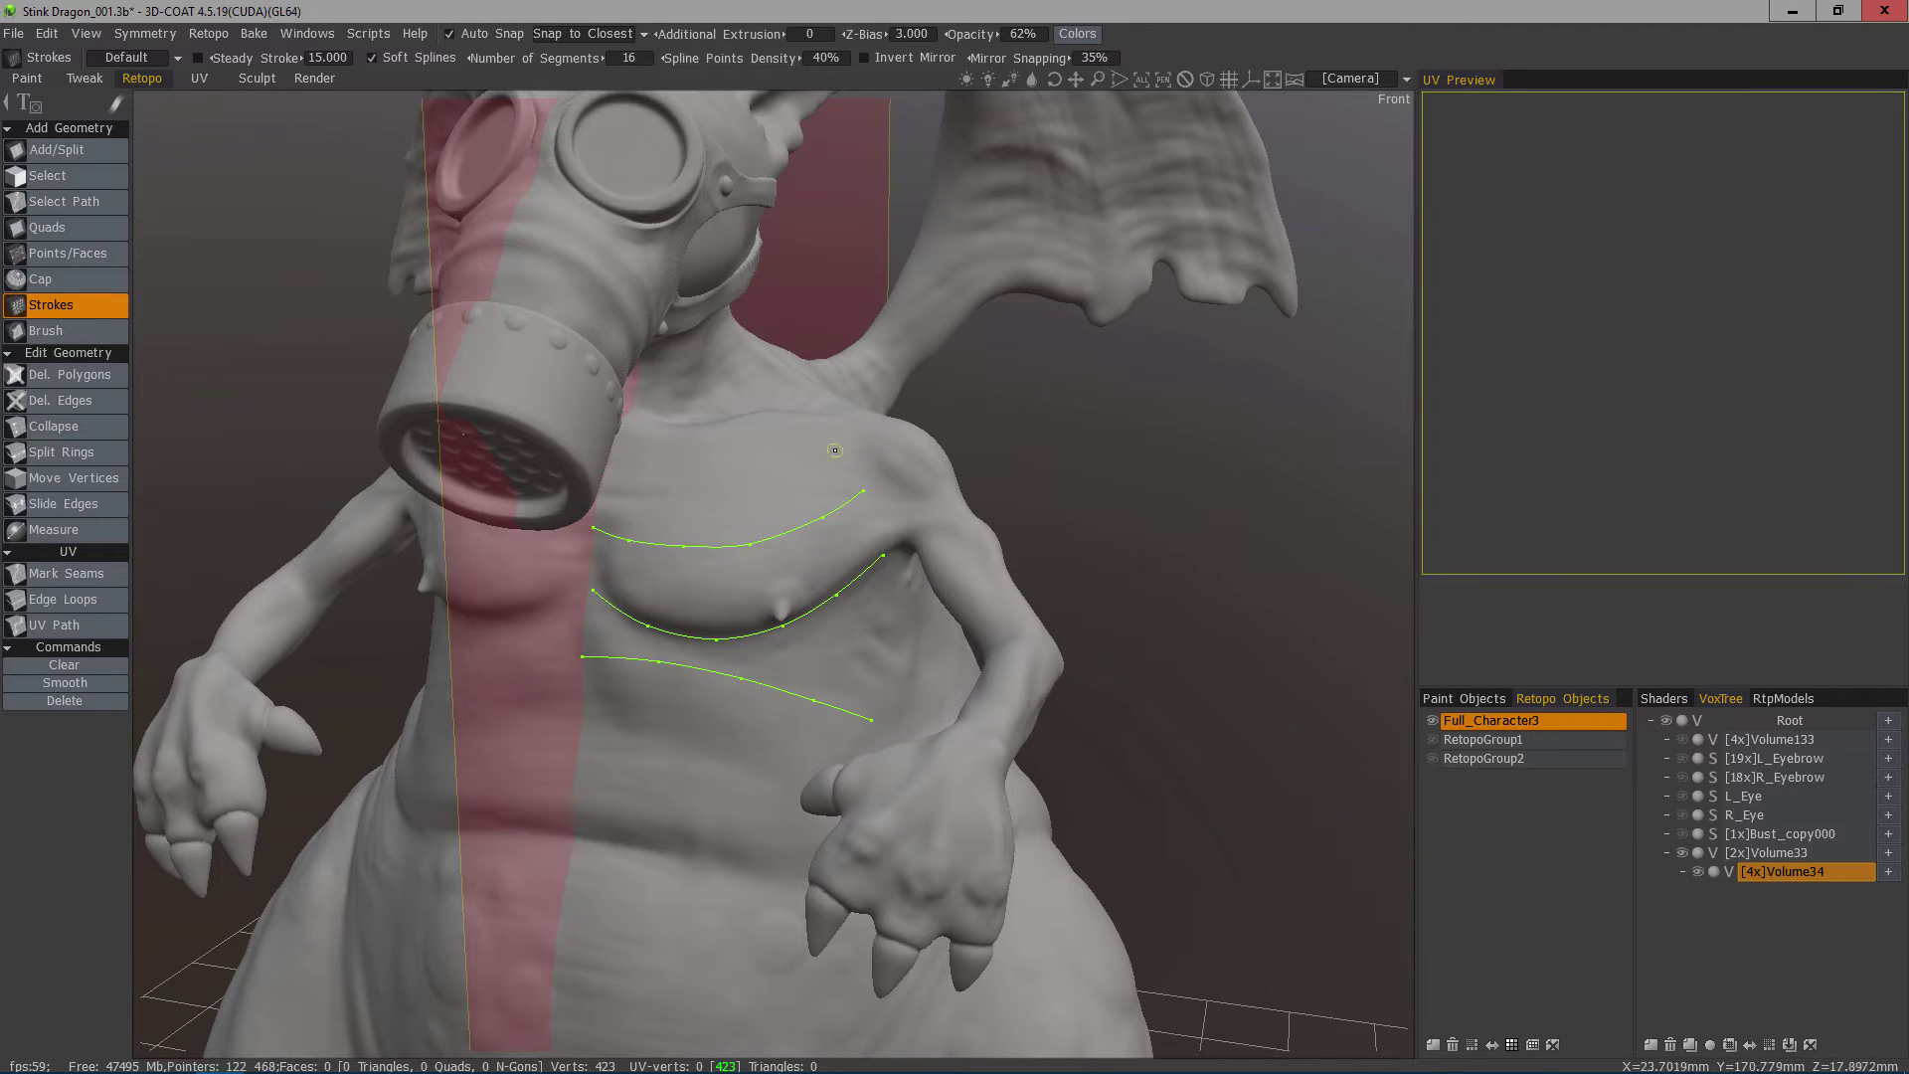
Draw a stroke across the upper chest near the collarbone, undoing the first attempt and redrawing it.
mouse_move(838, 449)
mouse_down()
mouse_move(637, 489)
mouse_move(562, 478)
mouse_up()
key(ctrl+z)
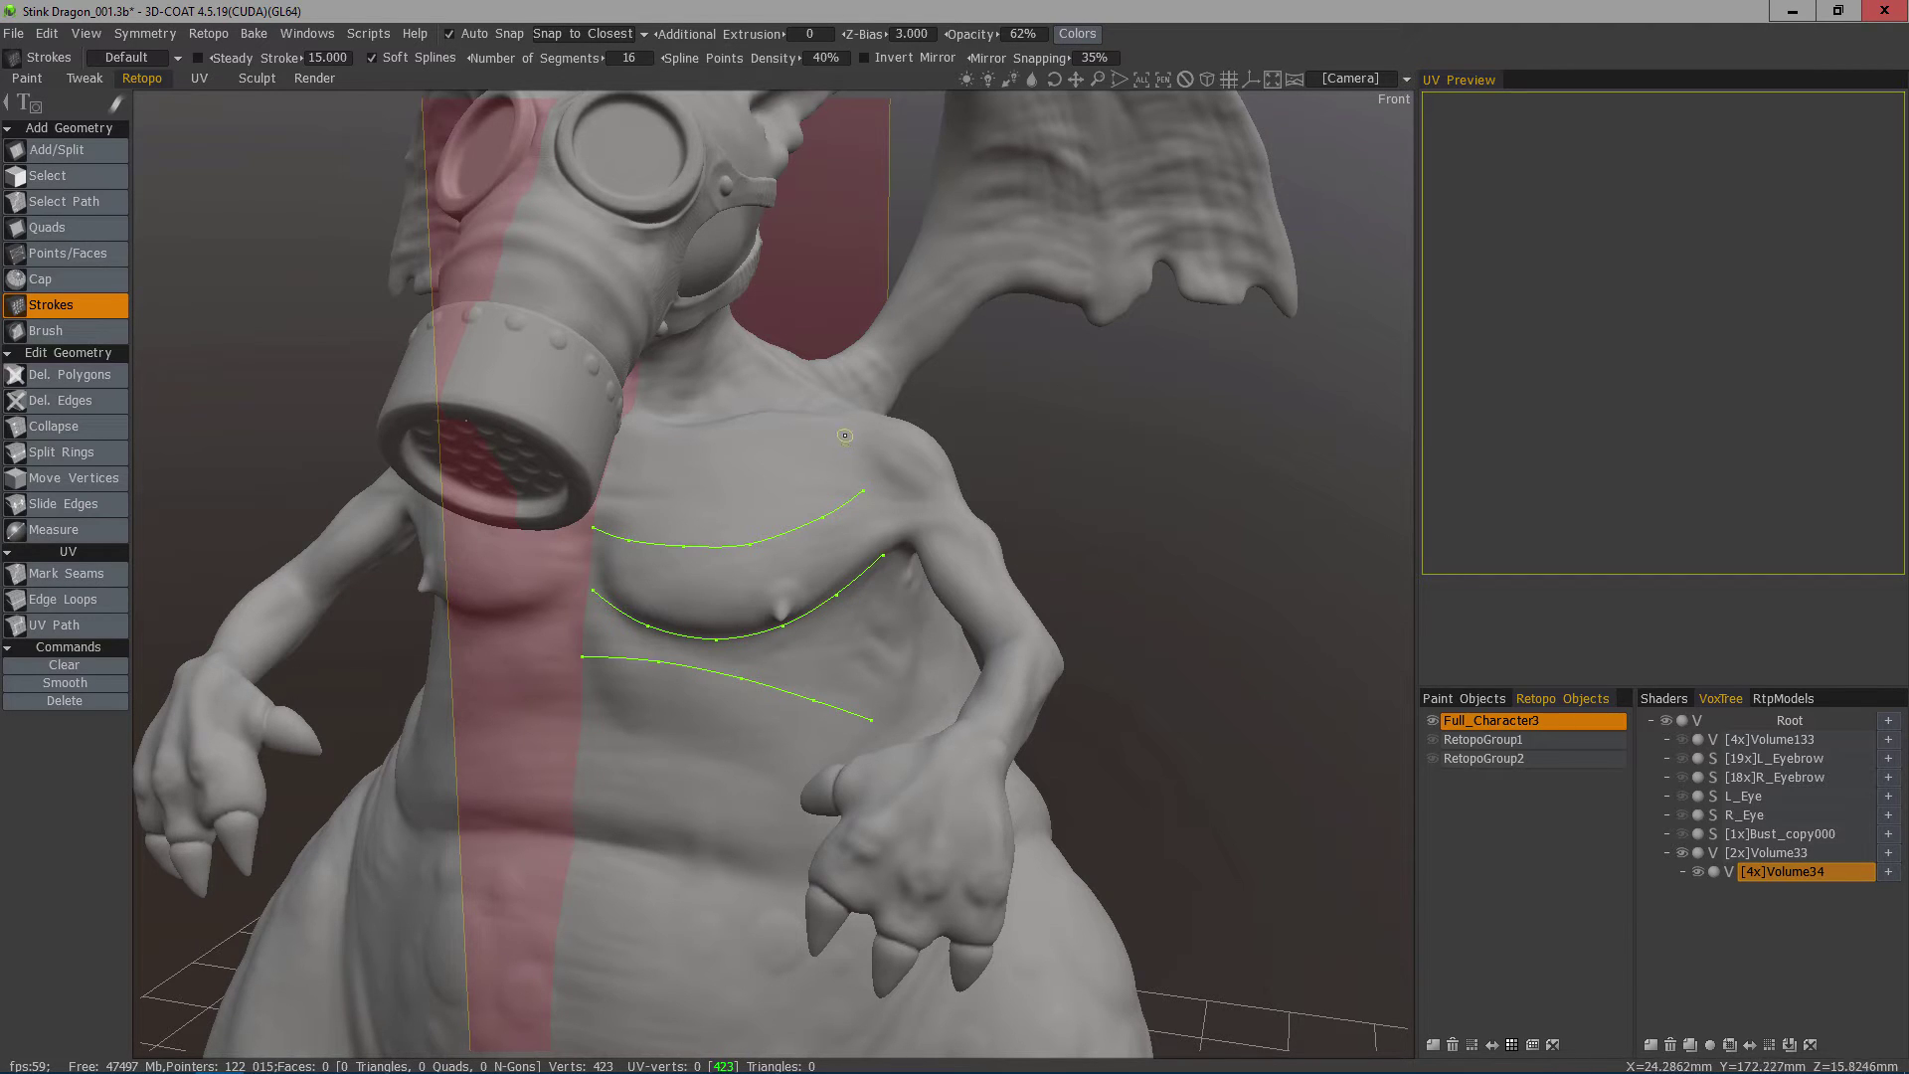
ctrl+drag(845, 435, 614, 462)
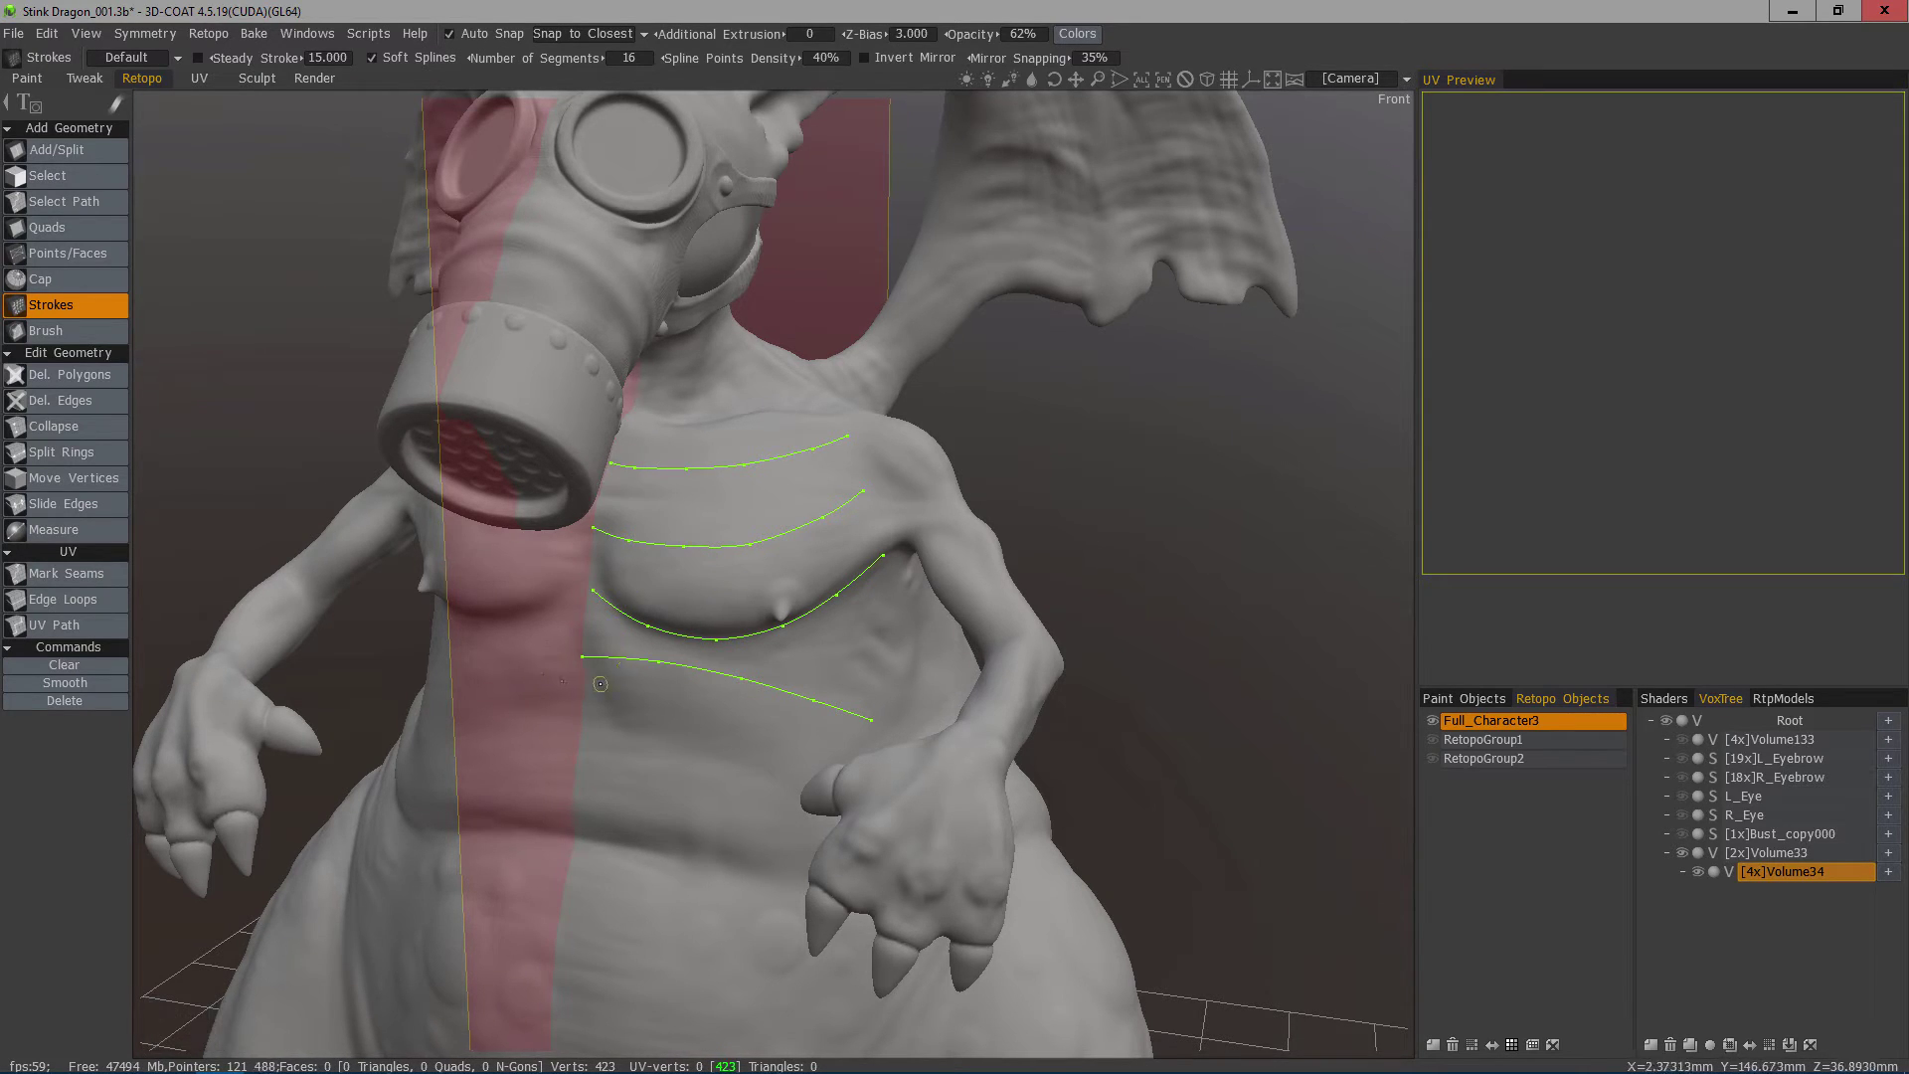
Extend the lowest stroke from its inner end across the symmetry plane to the other side of the belly.
scroll(591, 629, down, 2)
middle_drag(591, 629, 843, 686)
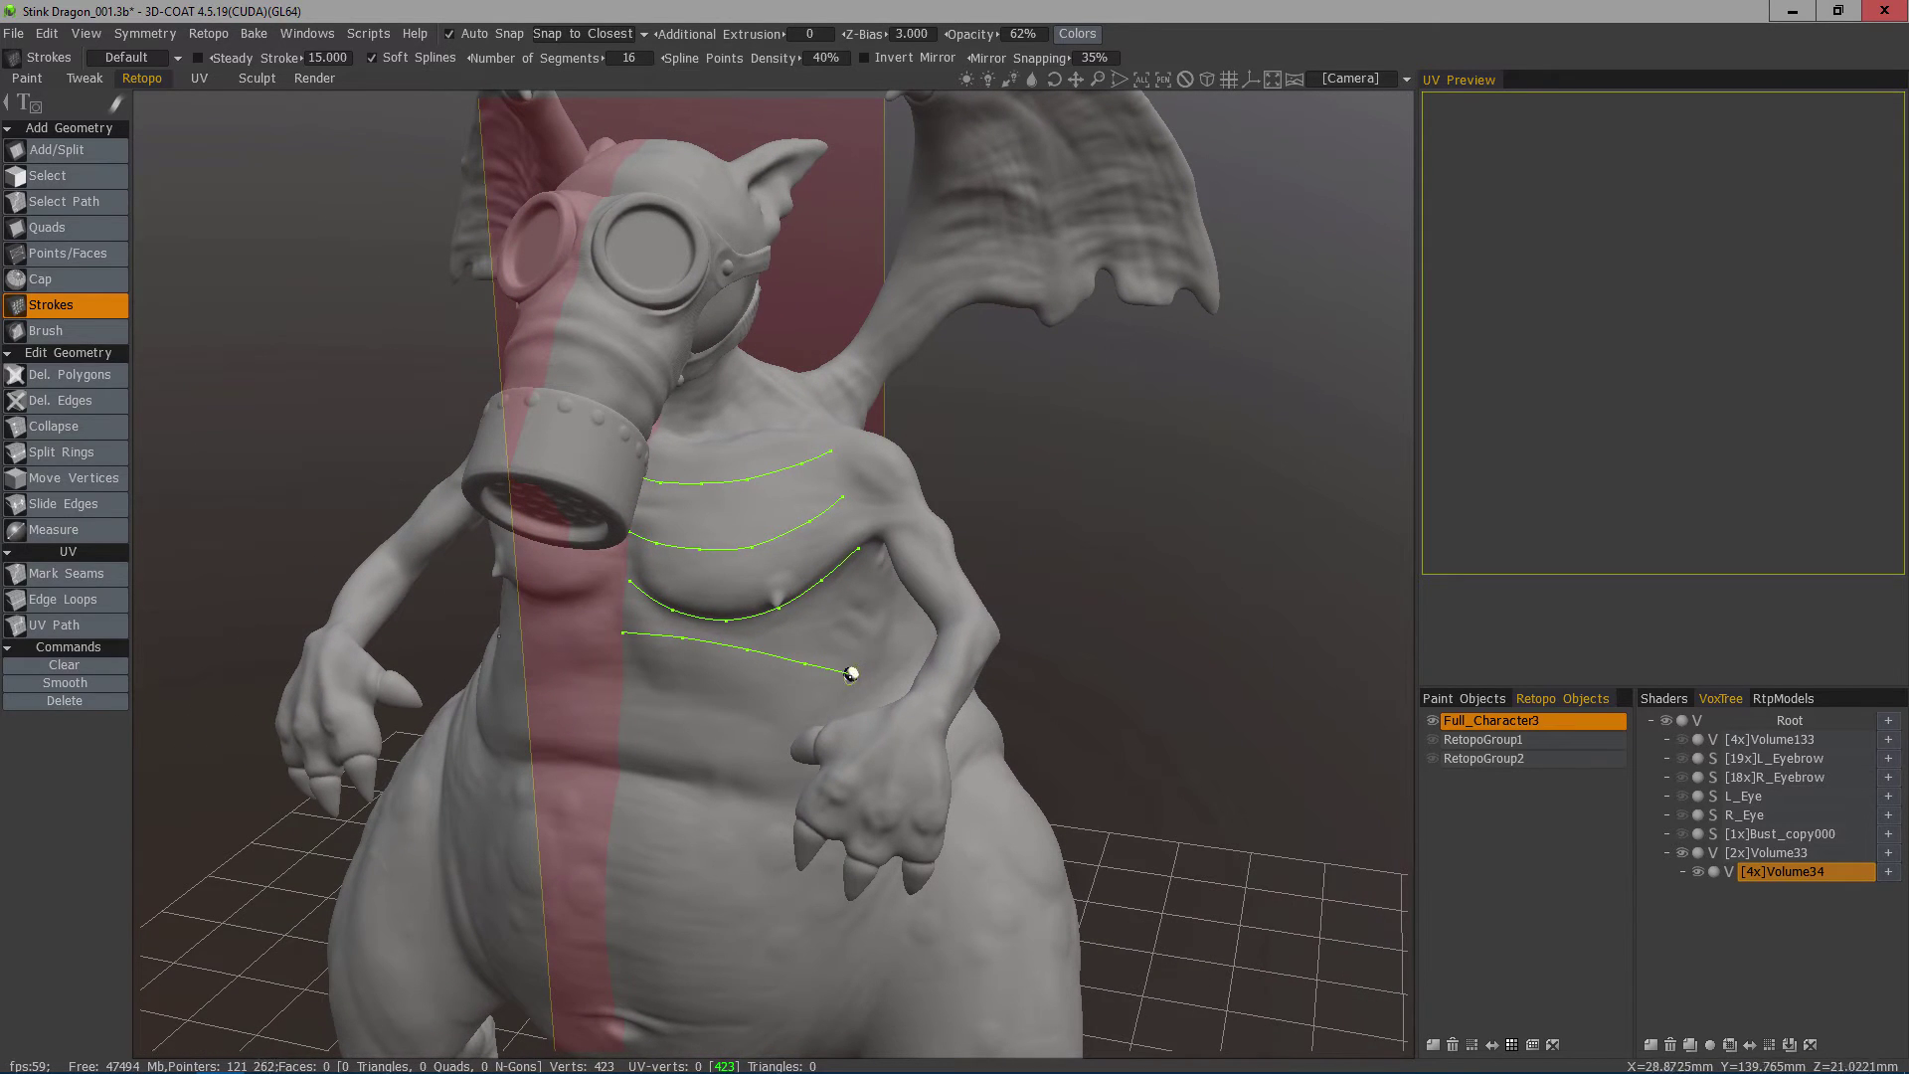
middle_drag(865, 683, 669, 647)
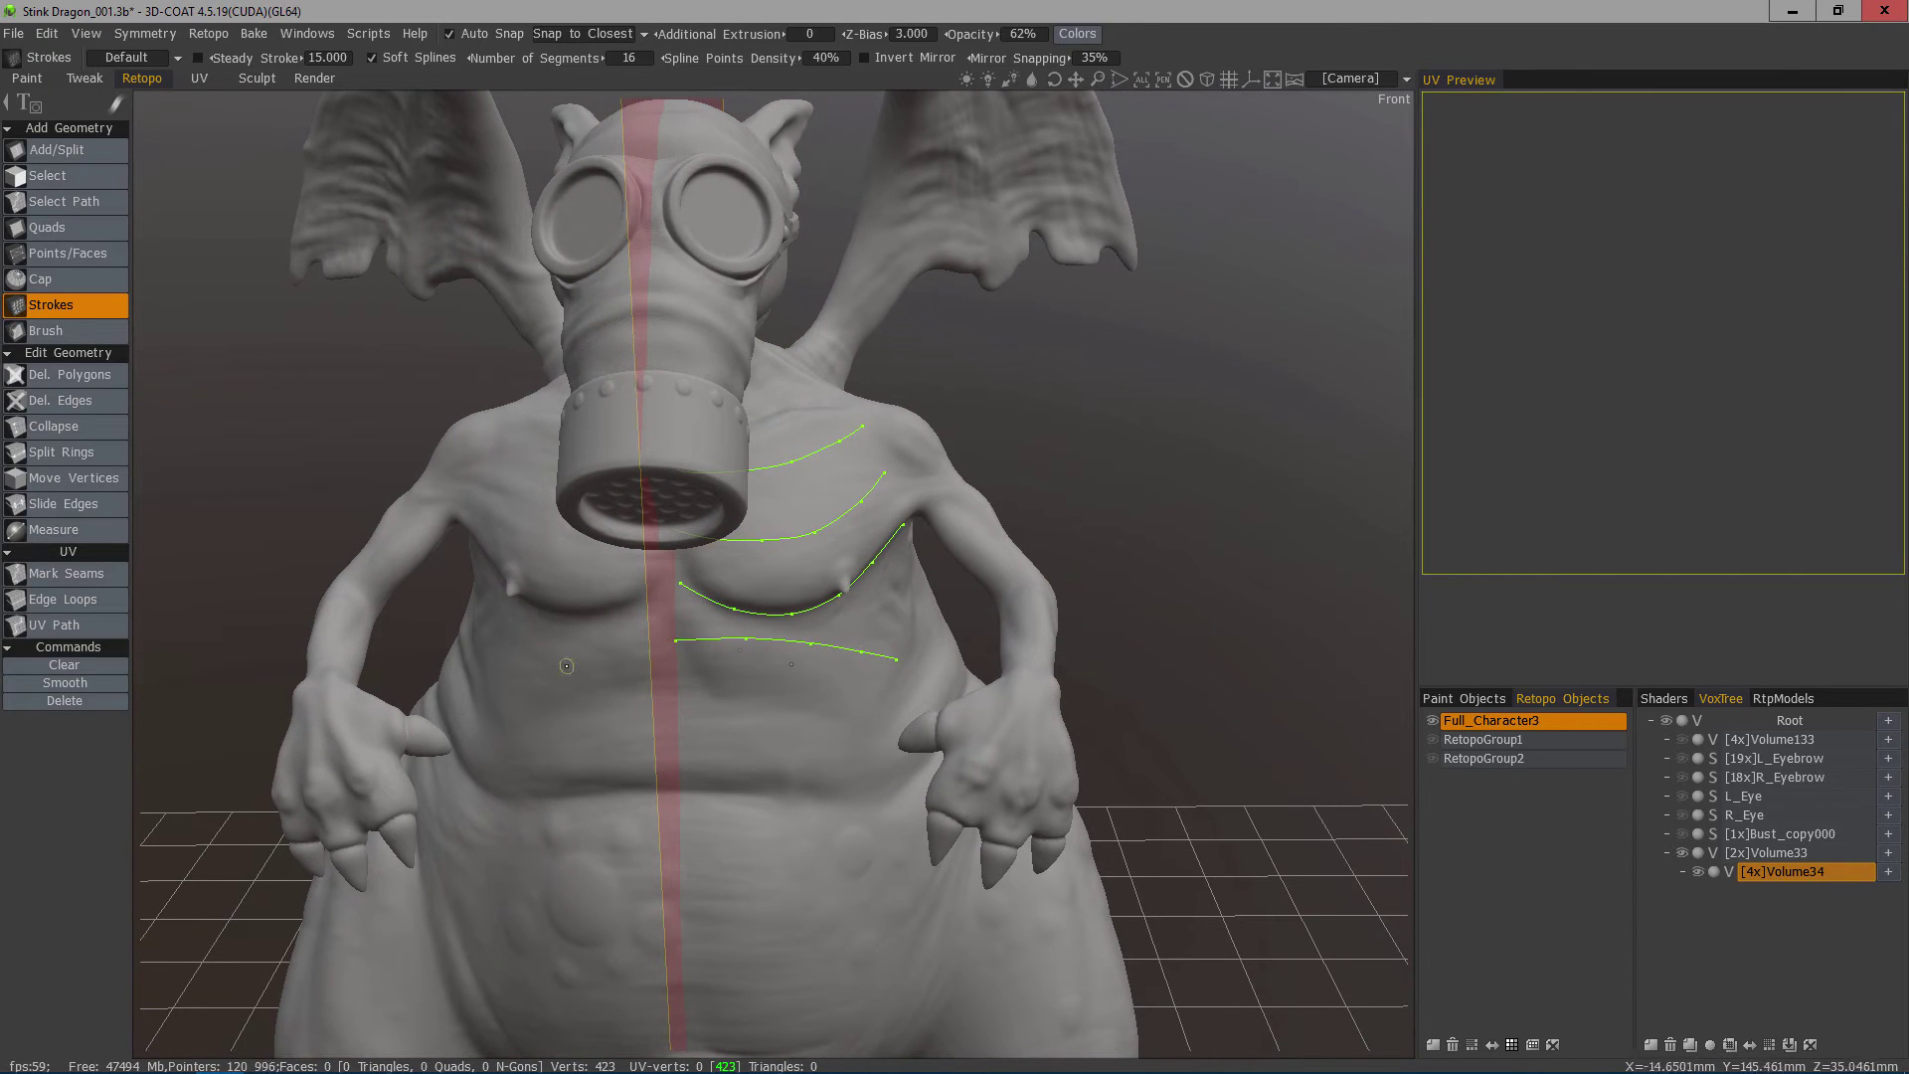
key(ctrl)
mouse_move(671, 637)
ctrl+mouse_down()
mouse_move(508, 691)
mouse_move(483, 724)
mouse_move(506, 734)
ctrl+mouse_up()
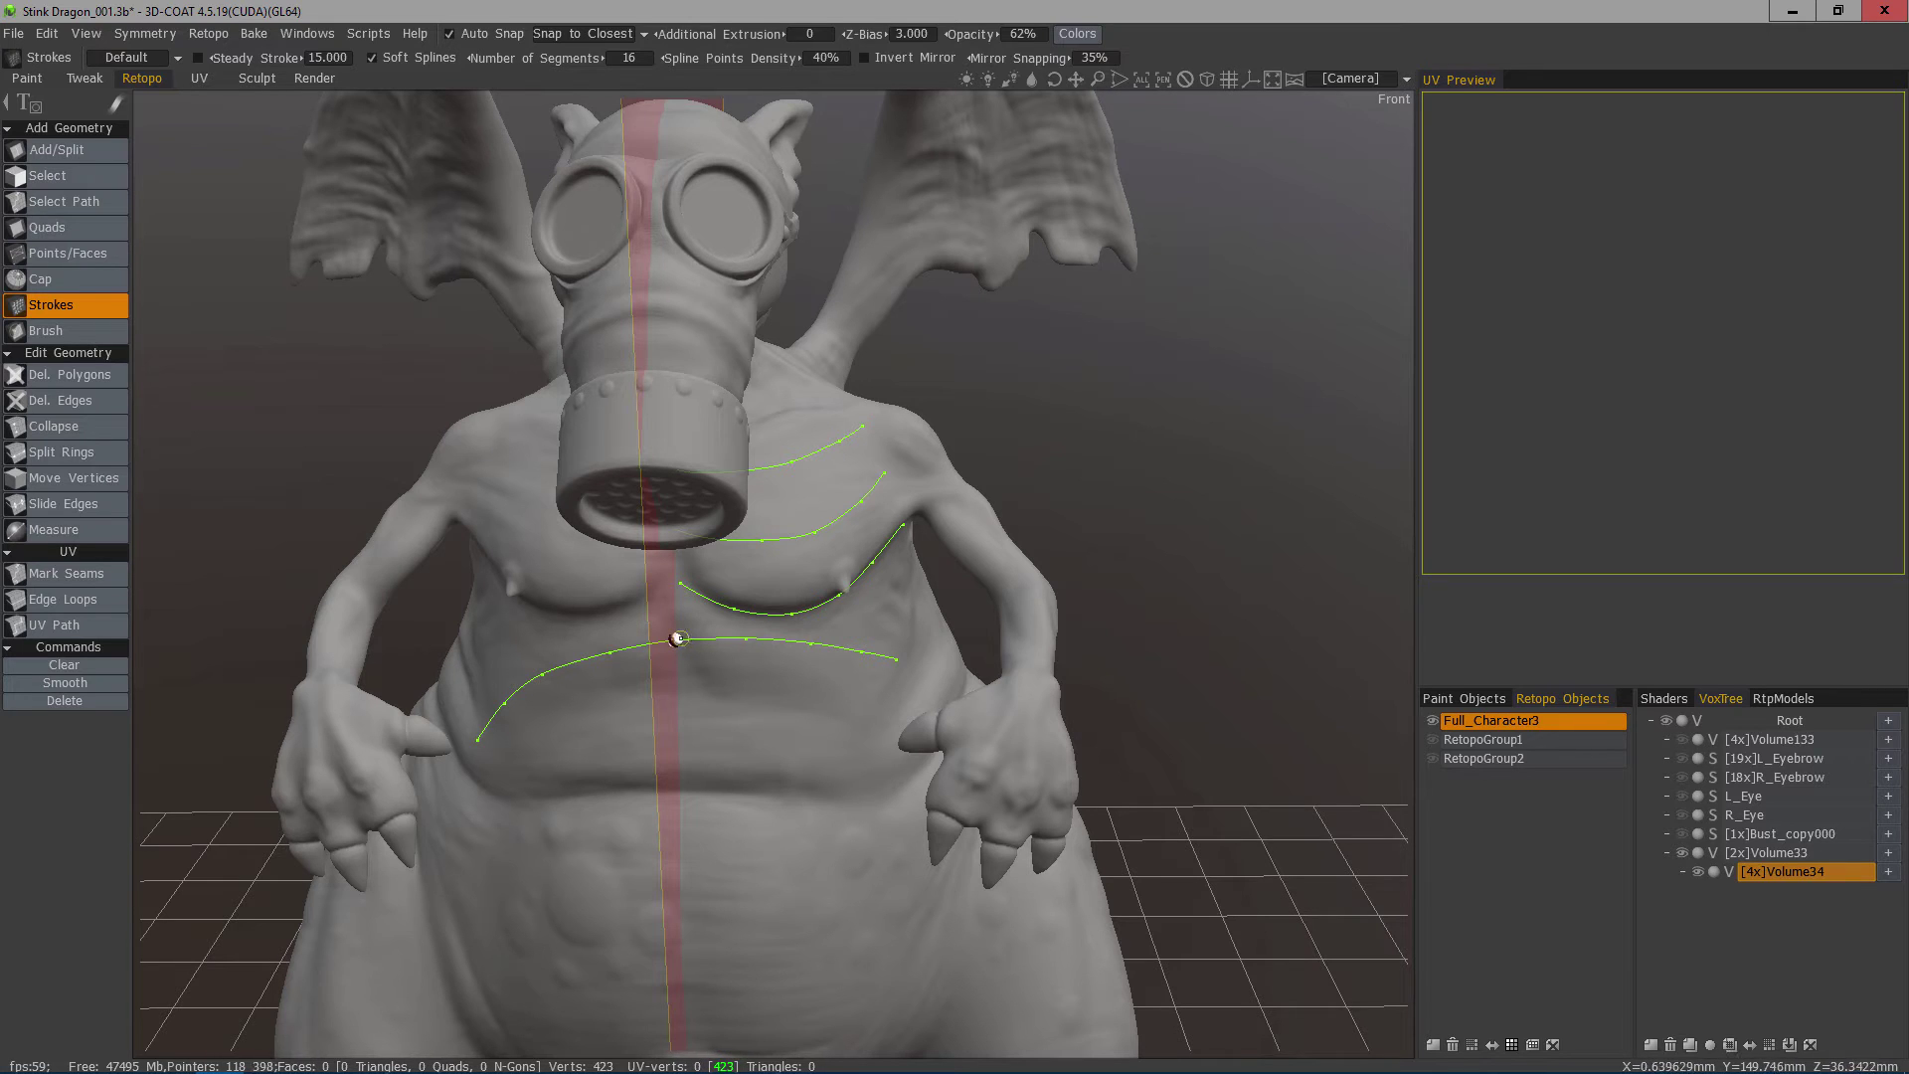
Split the lowest belly stroke at the symmetry plane, delete the portion beyond it, and extend the remaining stroke's inner end to the plane.
click(676, 639)
scroll(779, 686, down, 2)
mouse_move(779, 687)
alt+mouse_down()
mouse_move(557, 651)
mouse_move(641, 647)
alt+mouse_up()
click(641, 630)
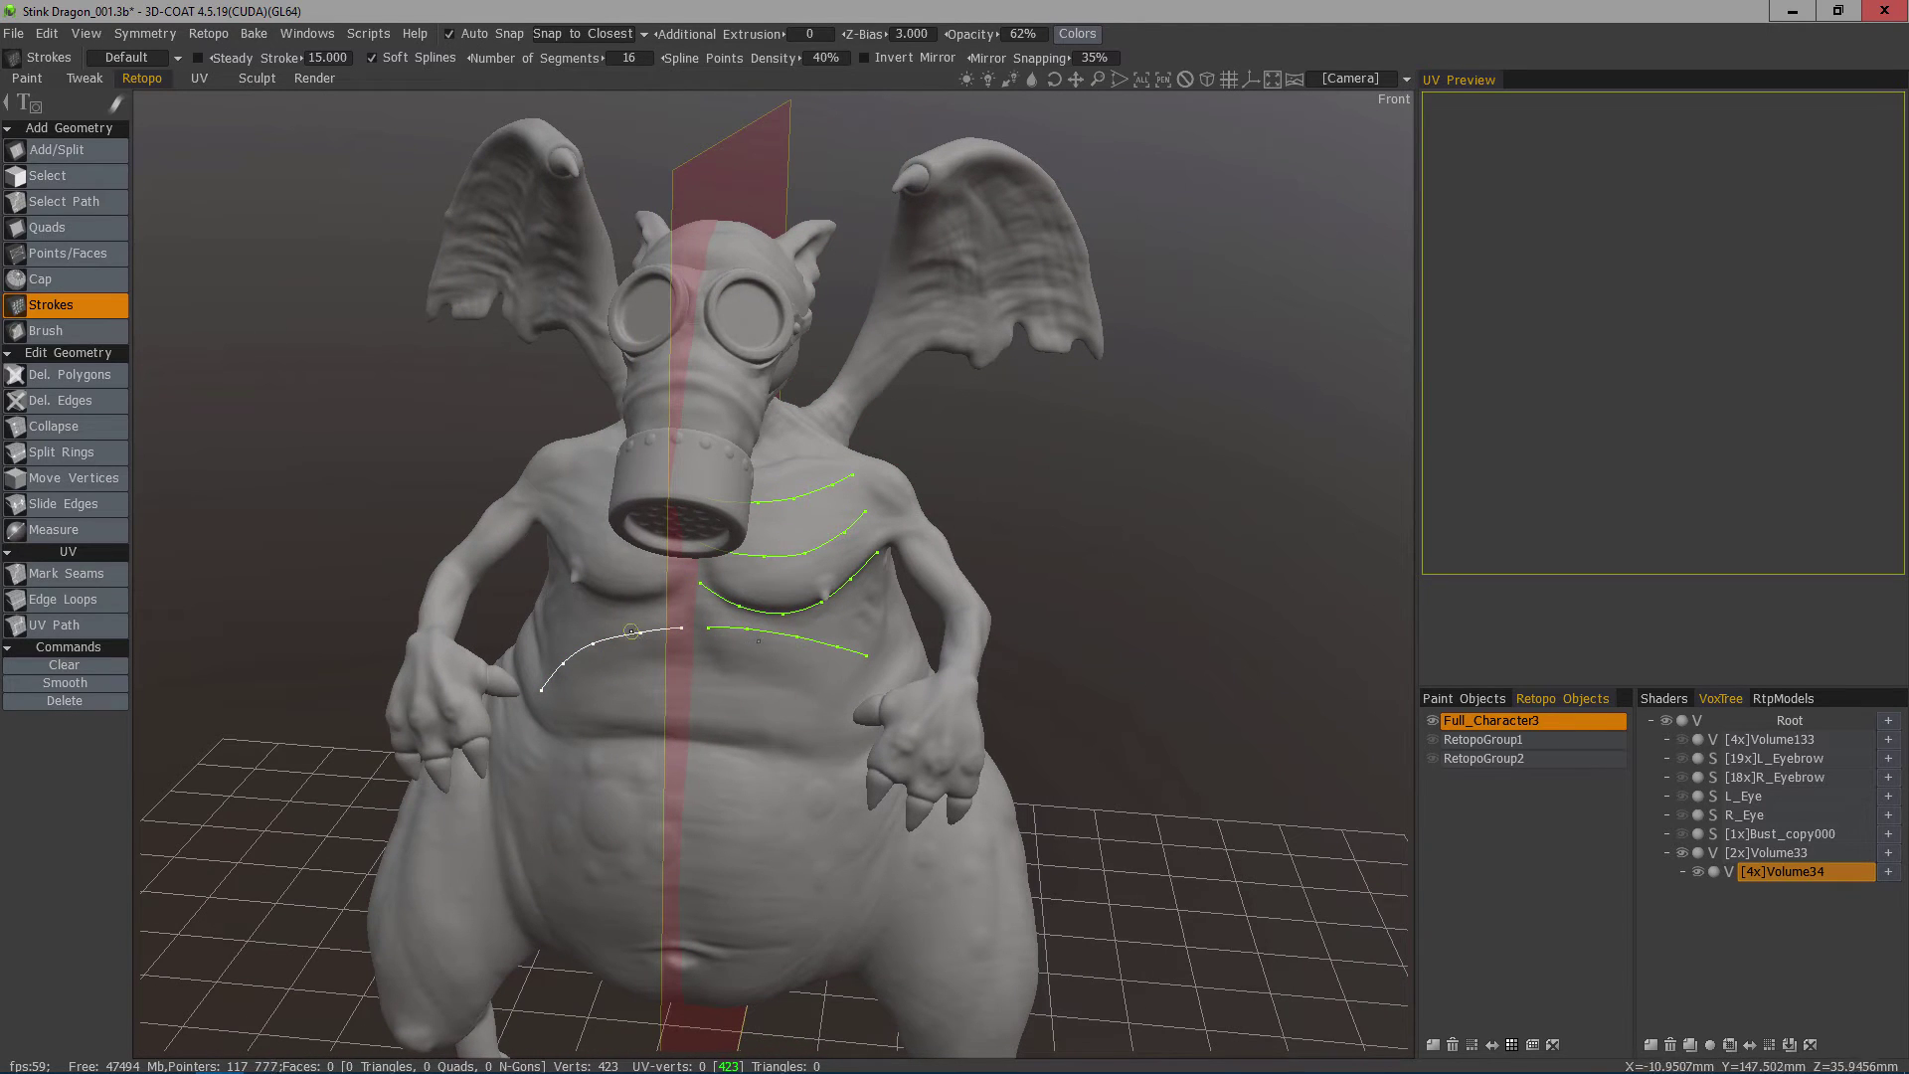
key(Delete)
click(703, 624)
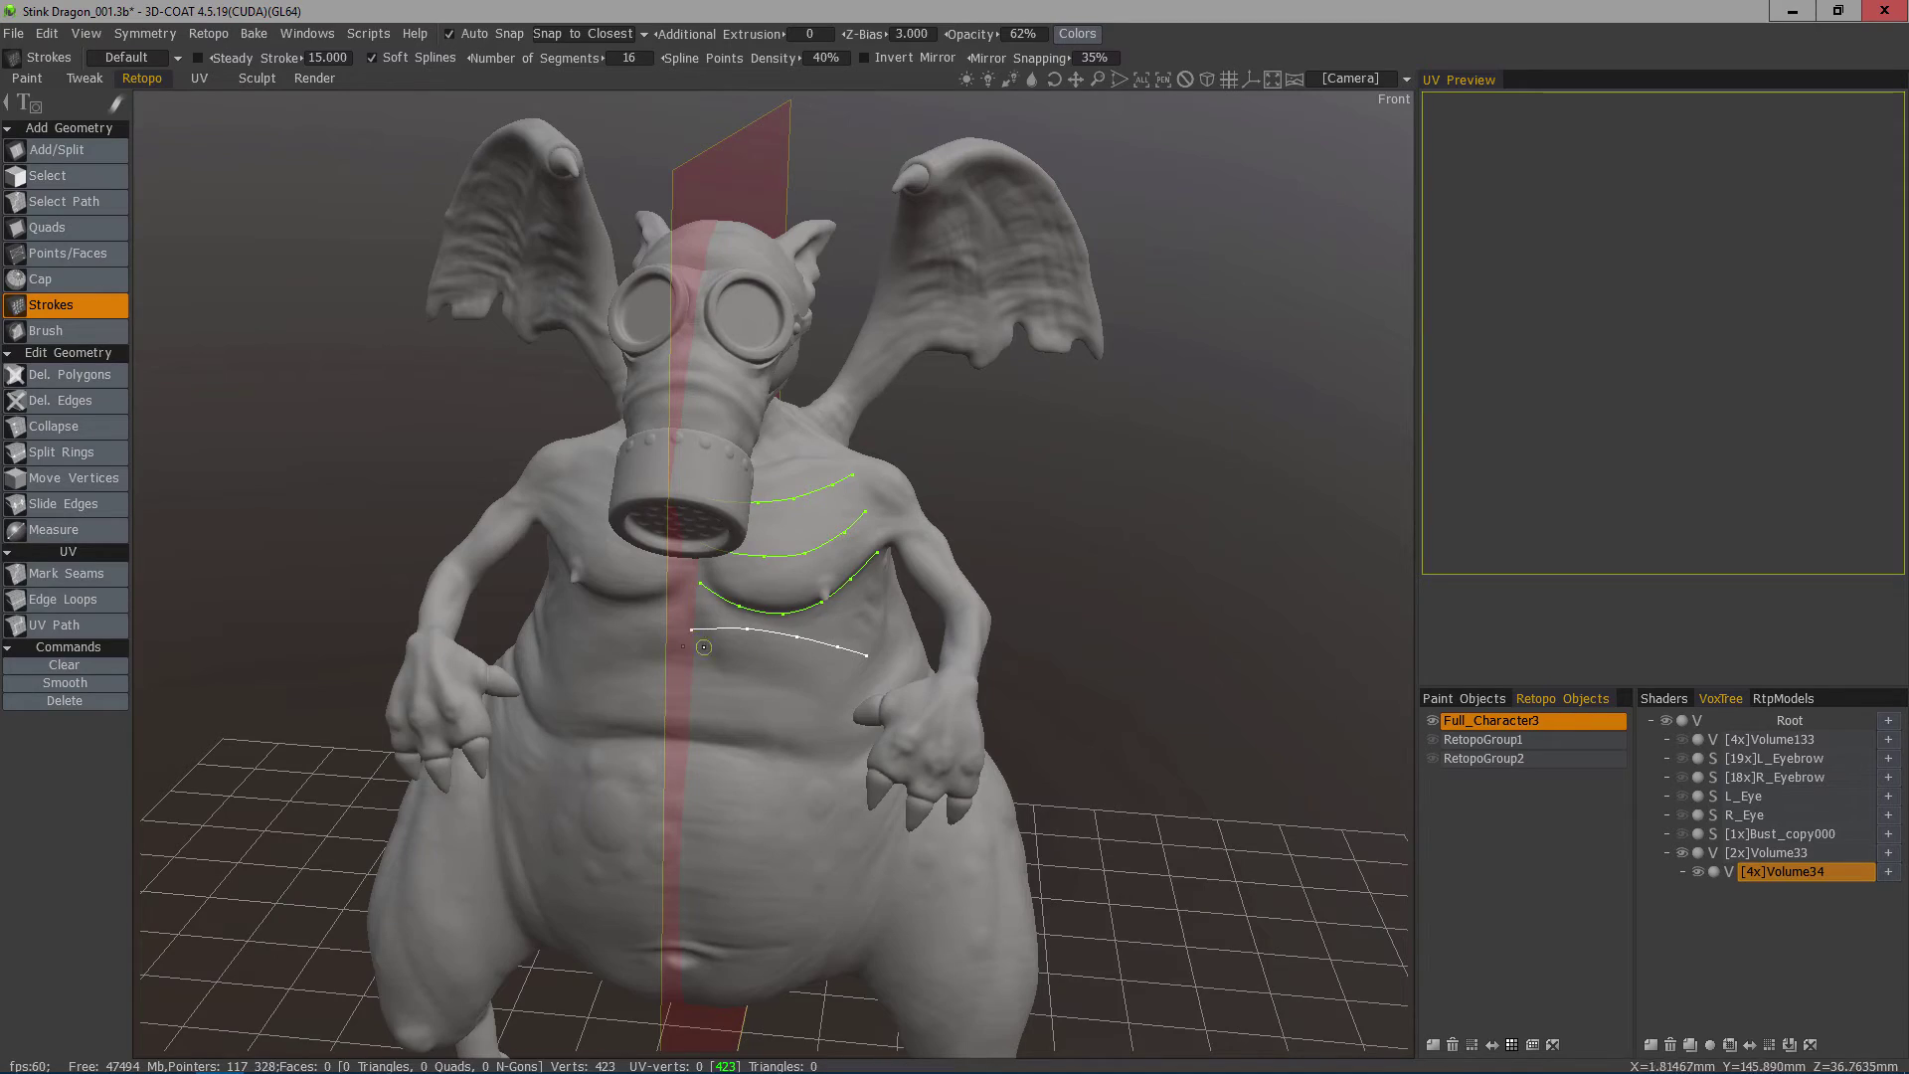
Draw one more stroke across the top of the chest near the collarbone, above the existing chest strokes.
alt+drag(989, 665, 793, 678)
alt+drag(784, 587, 871, 557)
alt+drag(868, 483, 771, 465)
drag(885, 439, 852, 446)
mouse_move(803, 463)
middle_down()
mouse_move(777, 509)
mouse_move(656, 487)
mouse_move(658, 448)
middle_up()
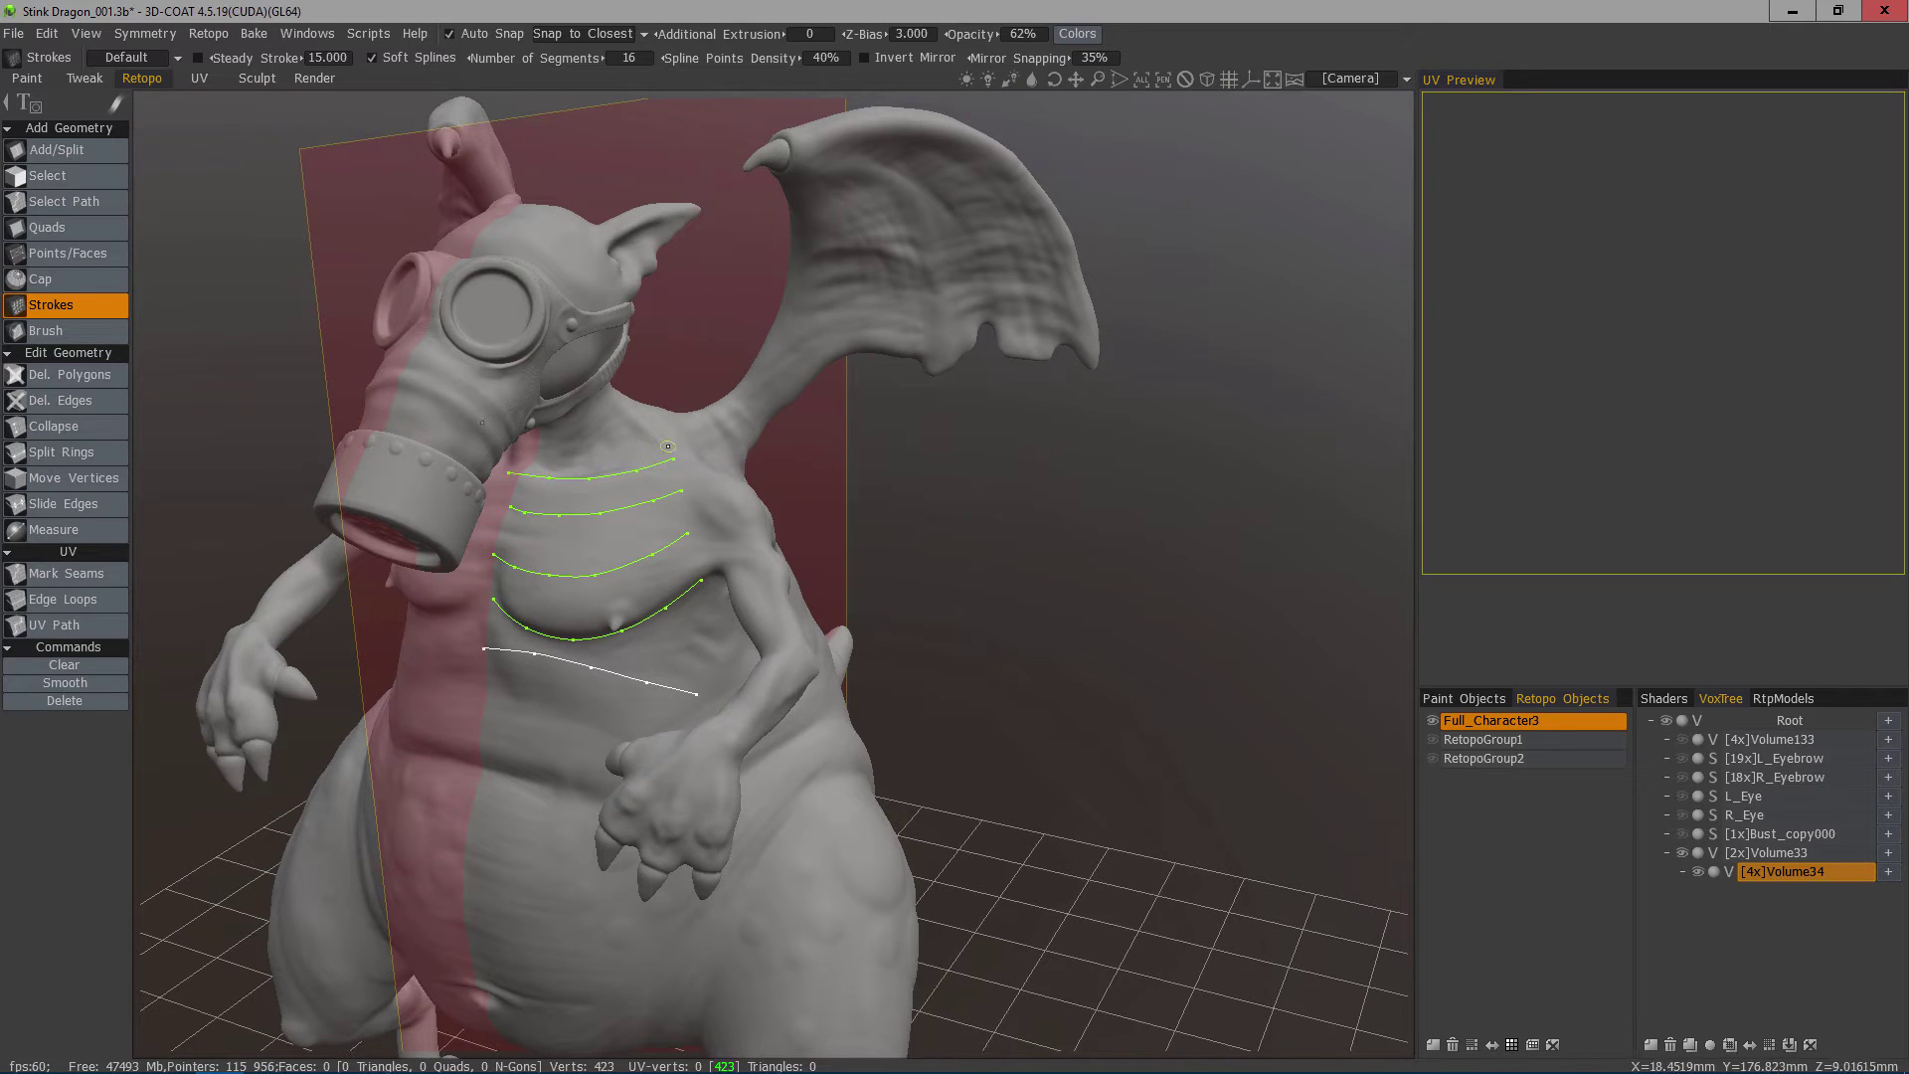
Draw three vertical strokes over the inner chest, from the collarbone down past the lowest belly stroke.
middle_drag(617, 489, 494, 507)
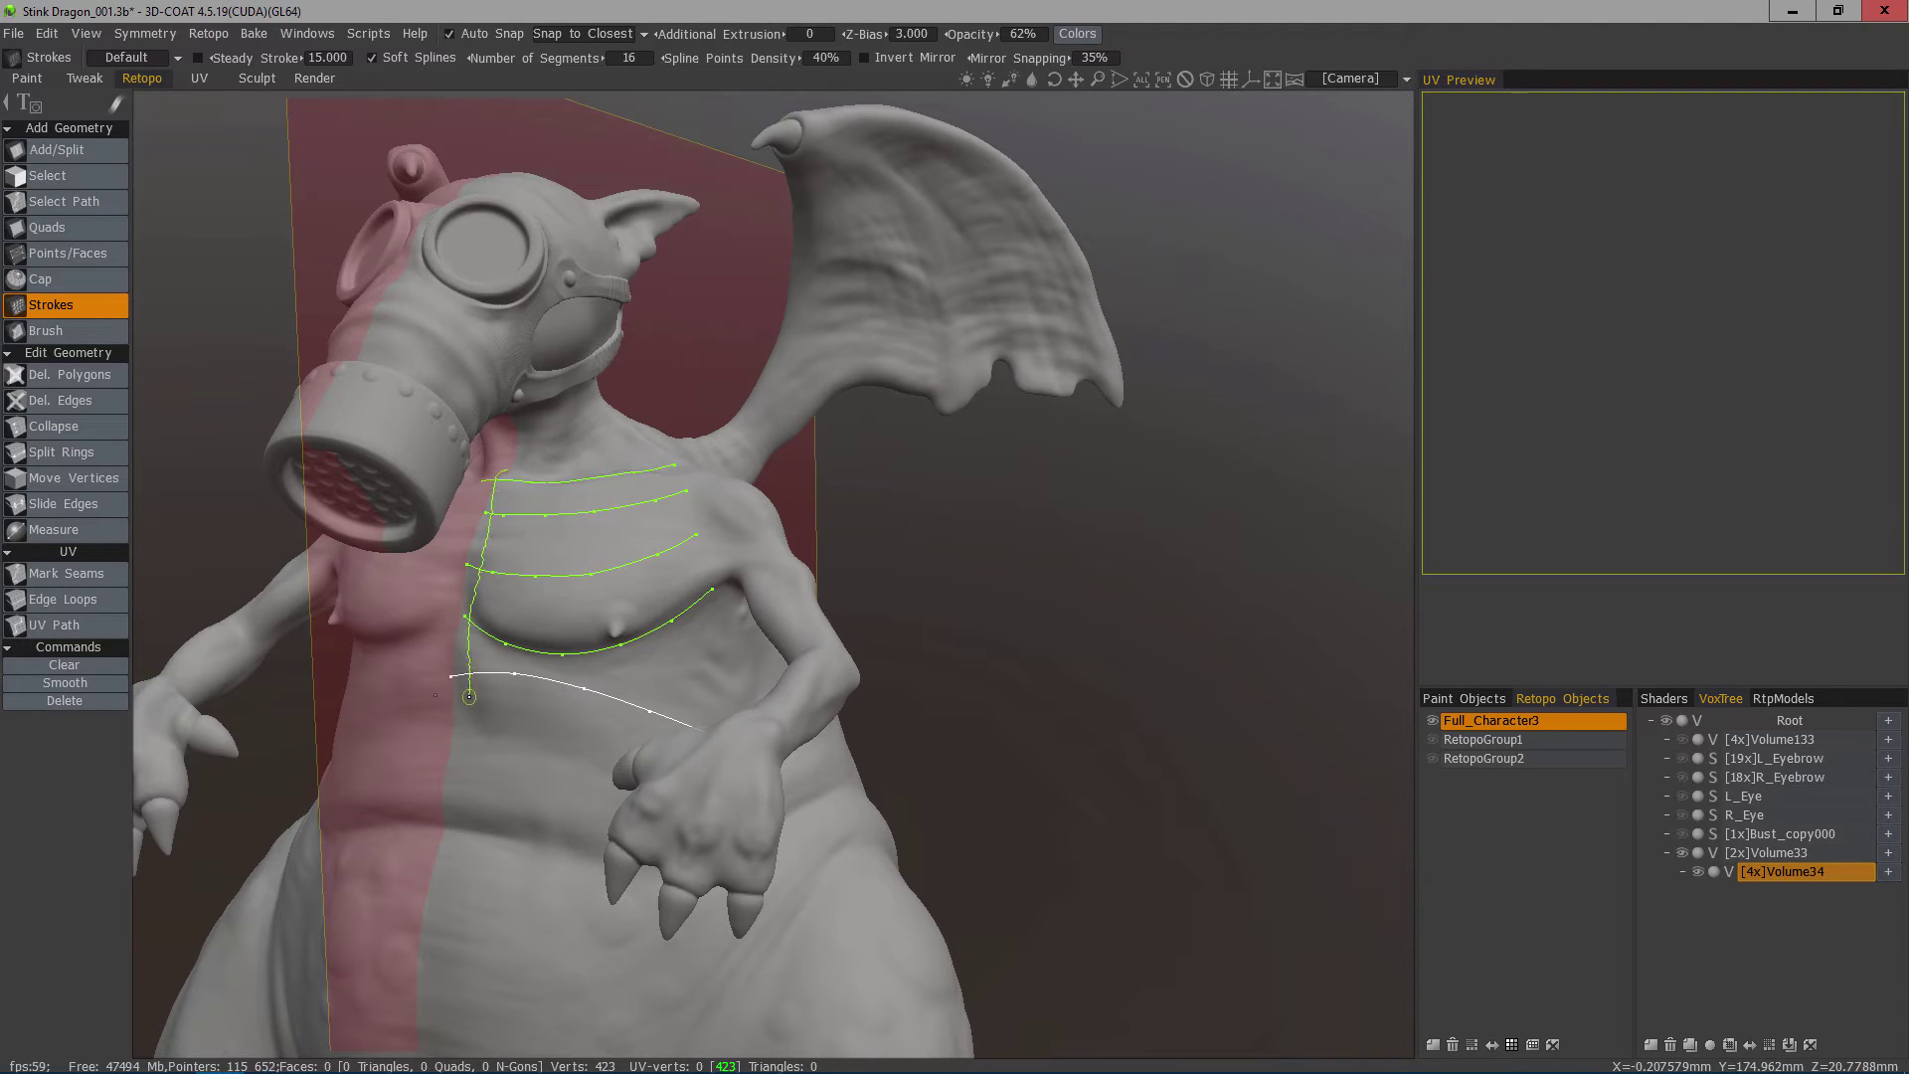
drag(537, 469, 535, 696)
drag(573, 458, 591, 696)
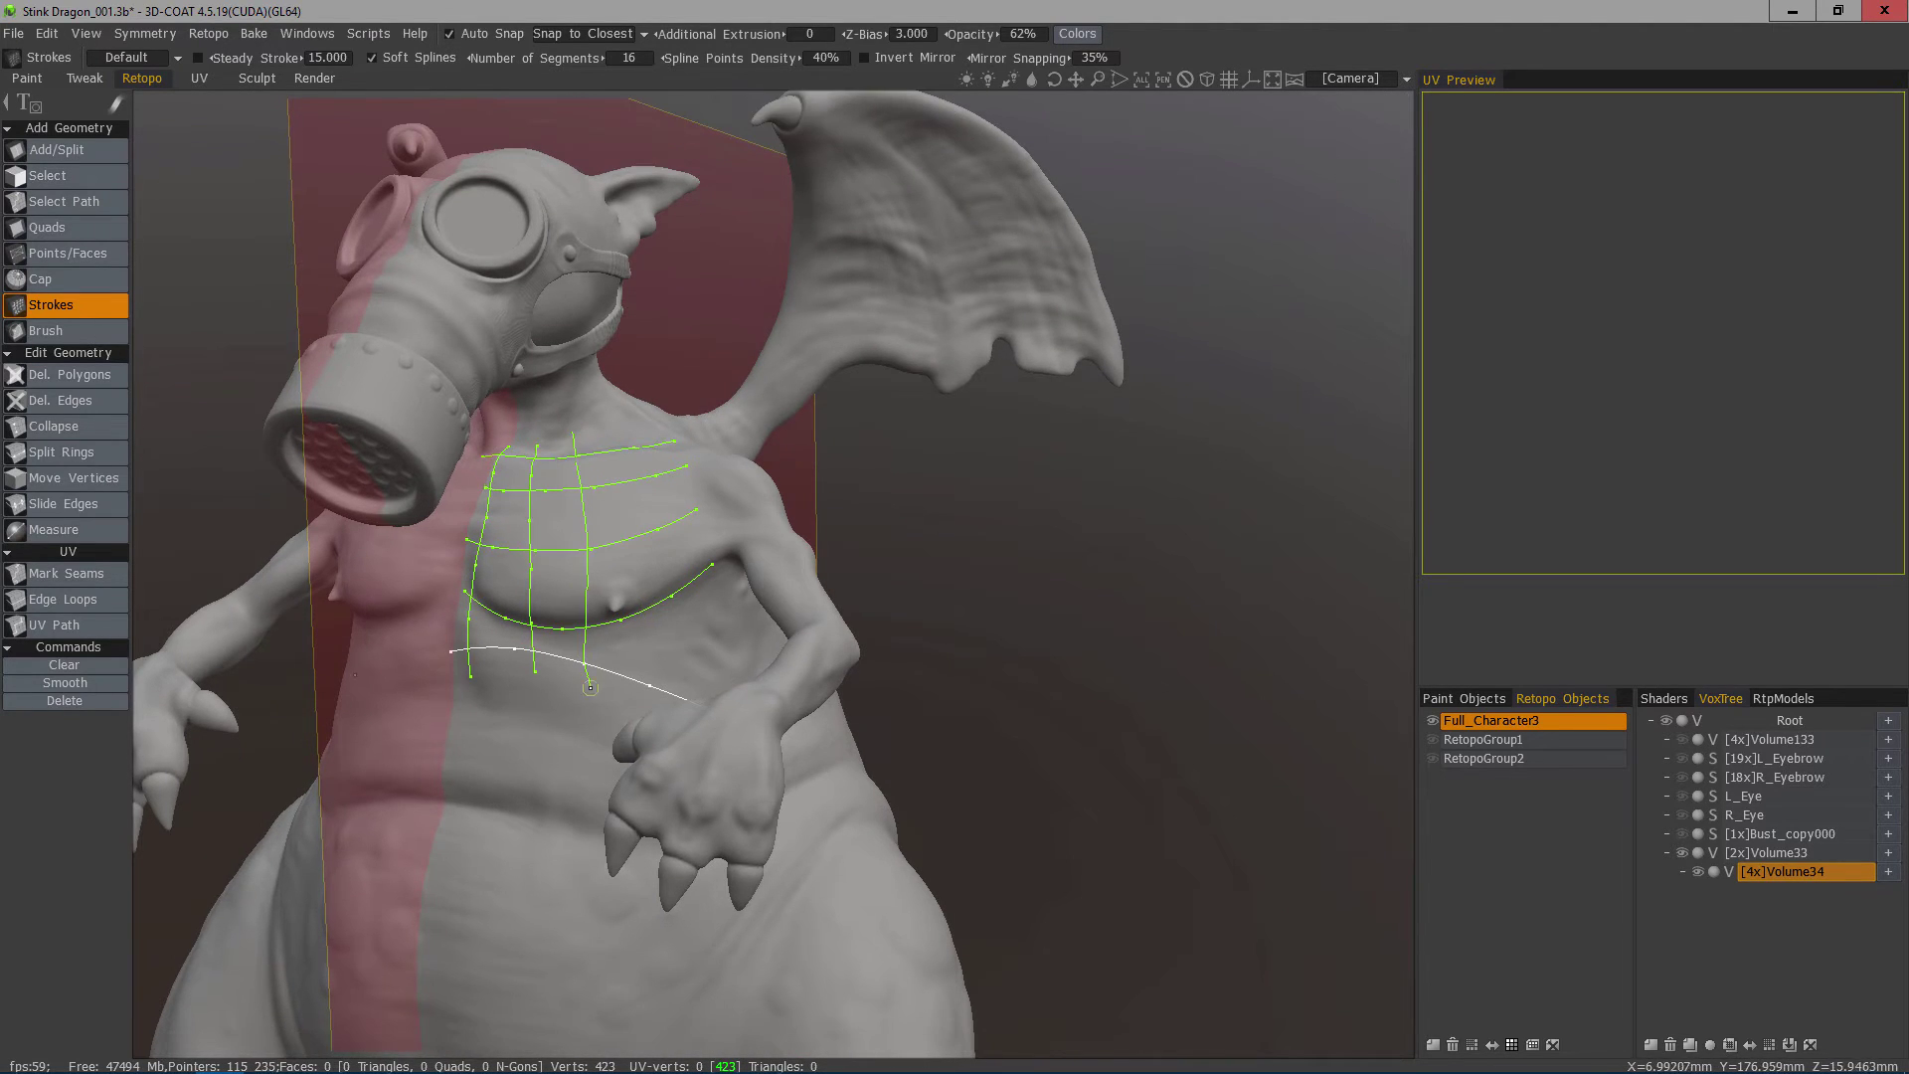
Add two more vertical strokes down the outer chest, bending outward past the crease below the armpit.
middle_drag(591, 696, 431, 466)
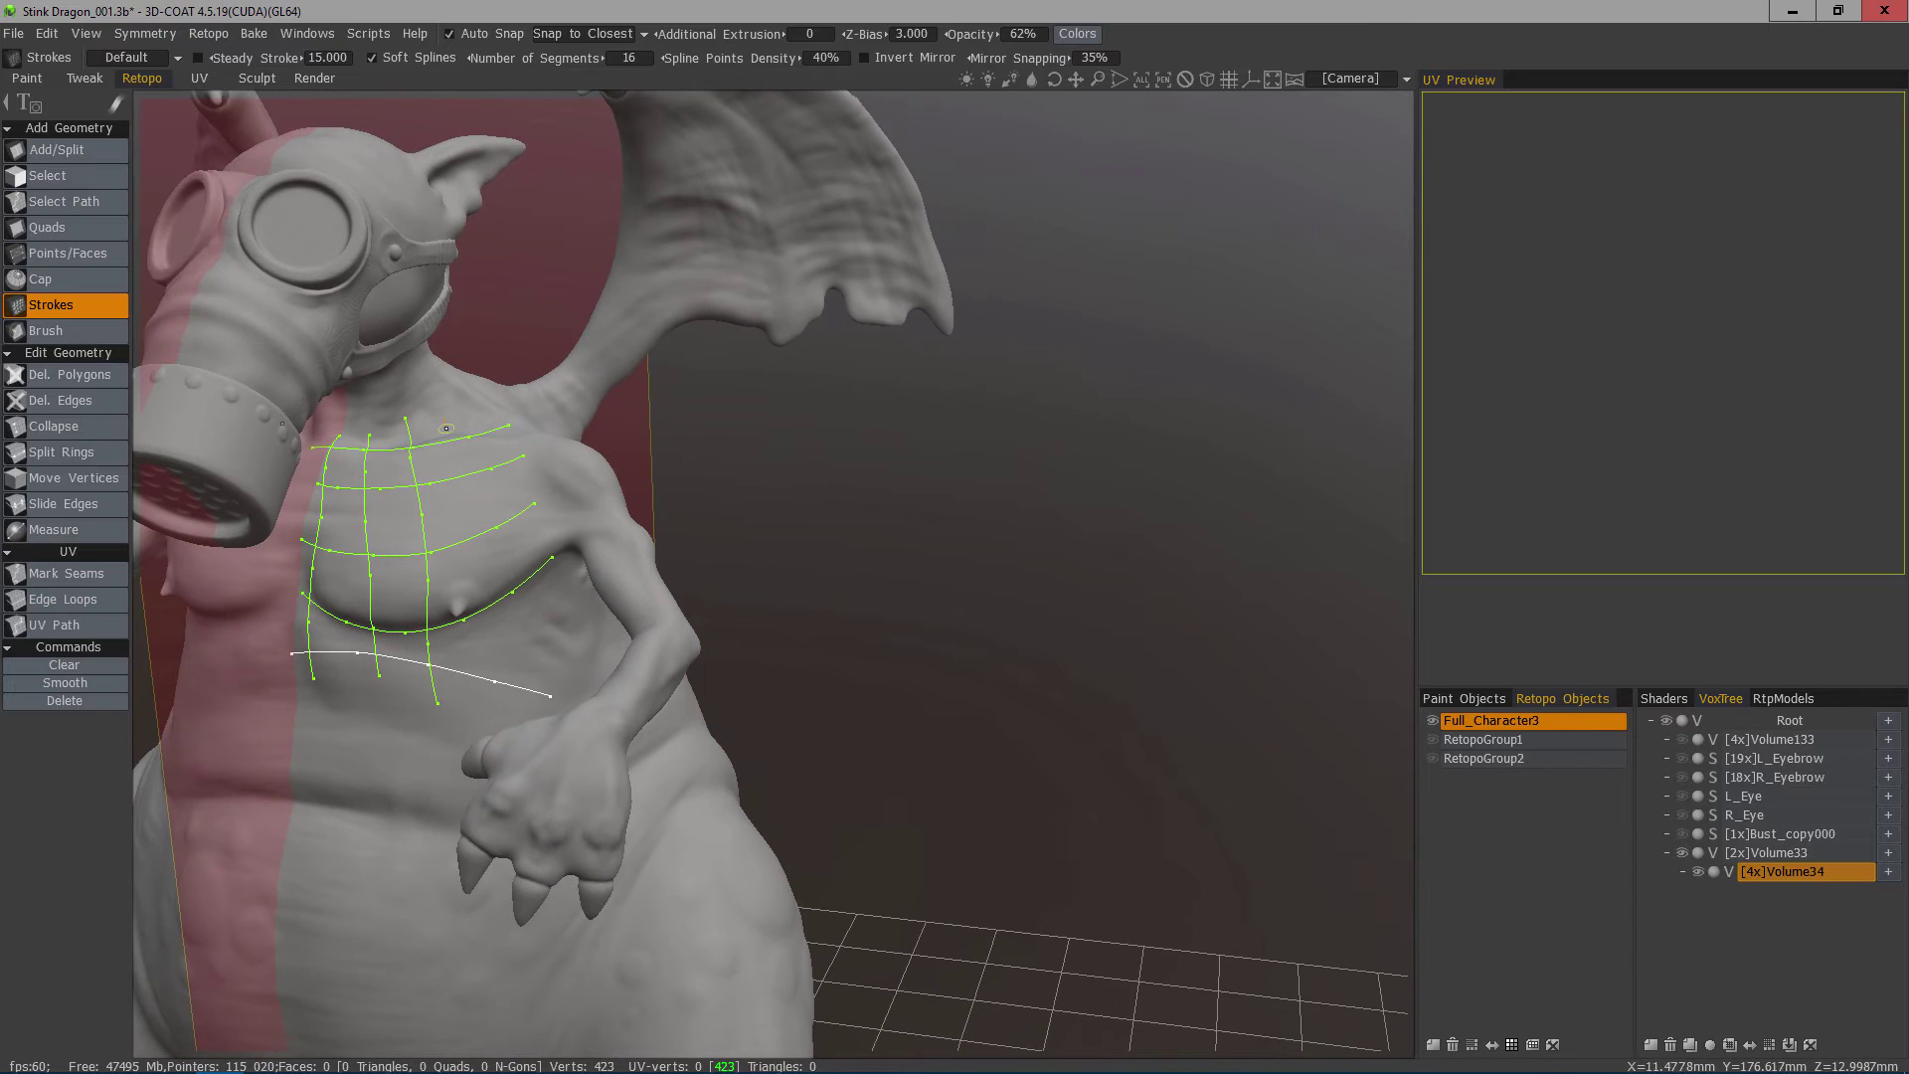
drag(540, 634, 566, 649)
drag(475, 417, 510, 505)
drag(576, 595, 591, 602)
Draw a second stroke across the upper belly and two short strokes rising from it, ending the inner one at the chest crease crossing.
mouse_move(579, 676)
mouse_down()
mouse_move(481, 646)
mouse_move(301, 636)
mouse_up()
mouse_move(510, 714)
mouse_down()
mouse_move(518, 657)
mouse_move(438, 537)
mouse_up()
alt+right_drag(438, 537, 448, 491)
scroll(447, 490, up, 5)
mouse_move(319, 1019)
mouse_down()
mouse_move(453, 597)
mouse_move(430, 634)
mouse_up()
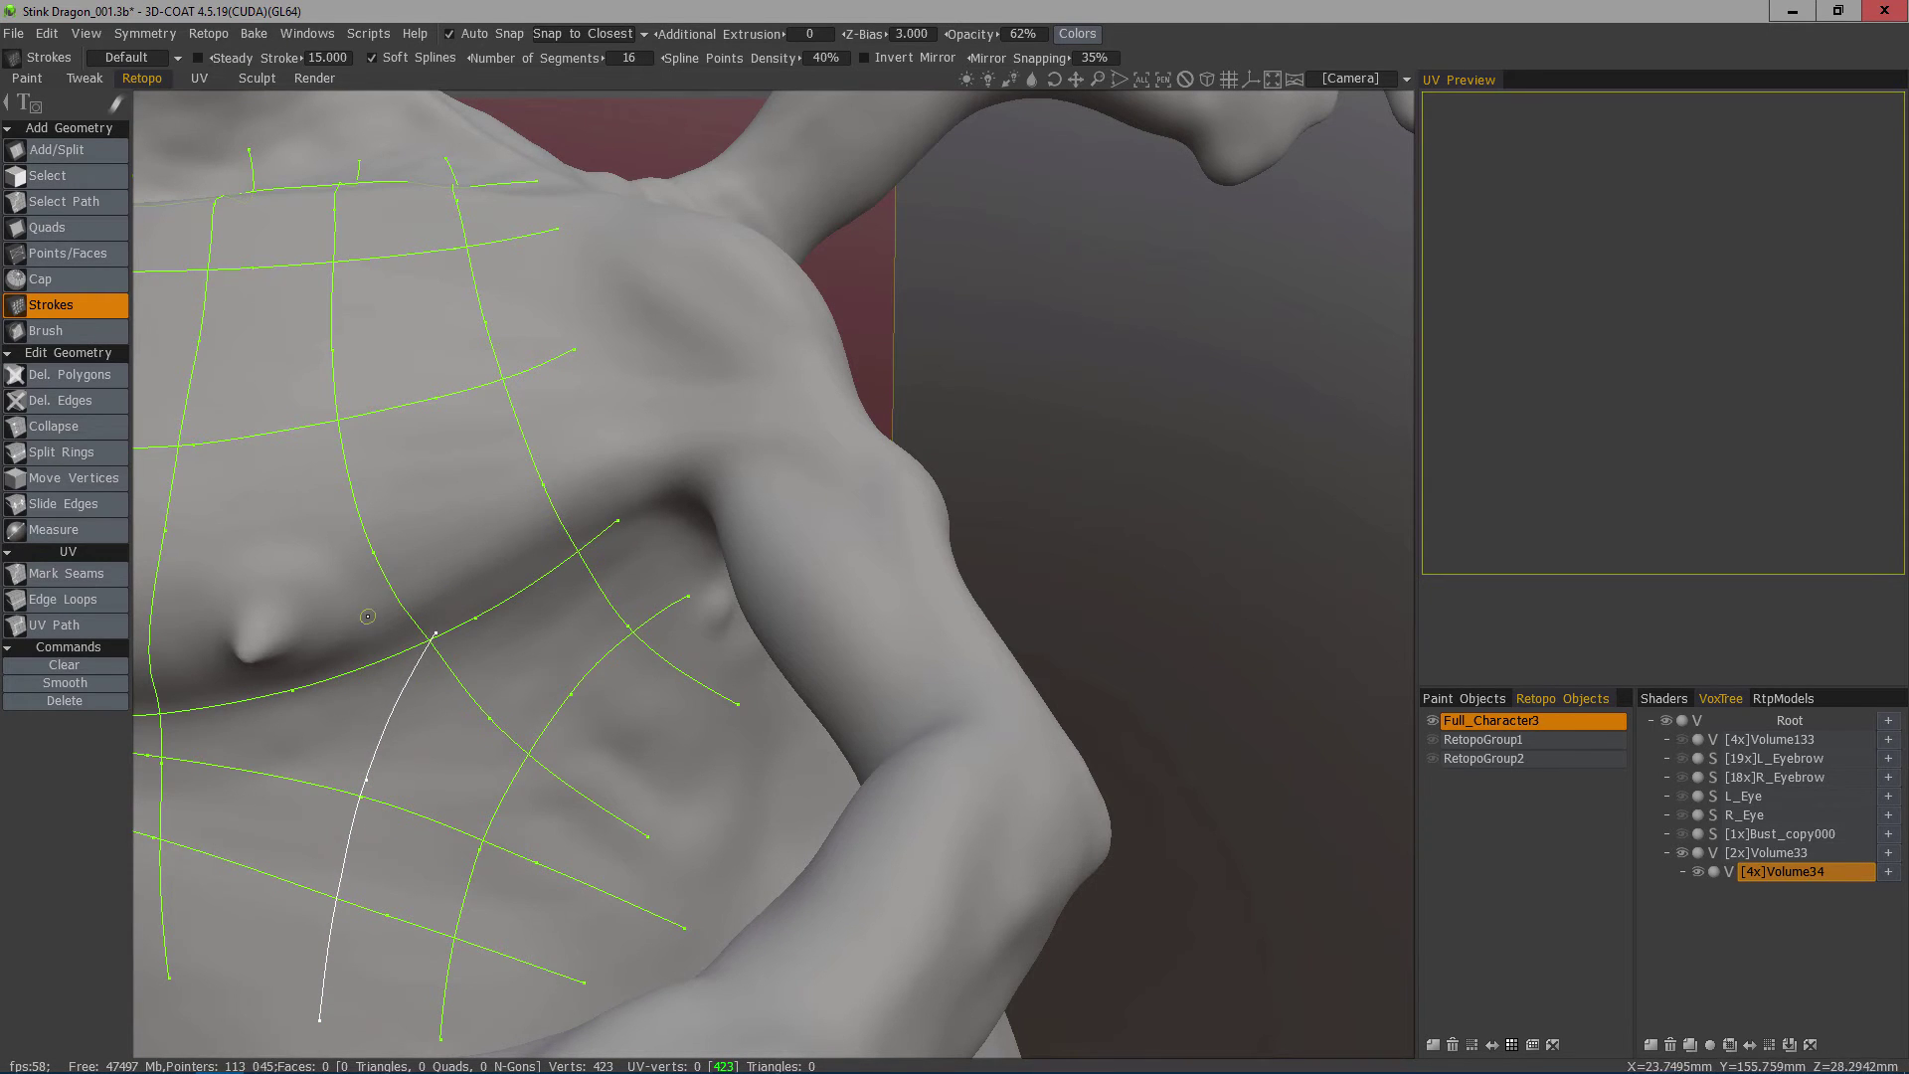
mouse_move(435, 630)
middle_down()
mouse_move(963, 584)
mouse_move(1066, 616)
mouse_move(971, 660)
mouse_move(994, 652)
middle_up()
drag(430, 628, 423, 627)
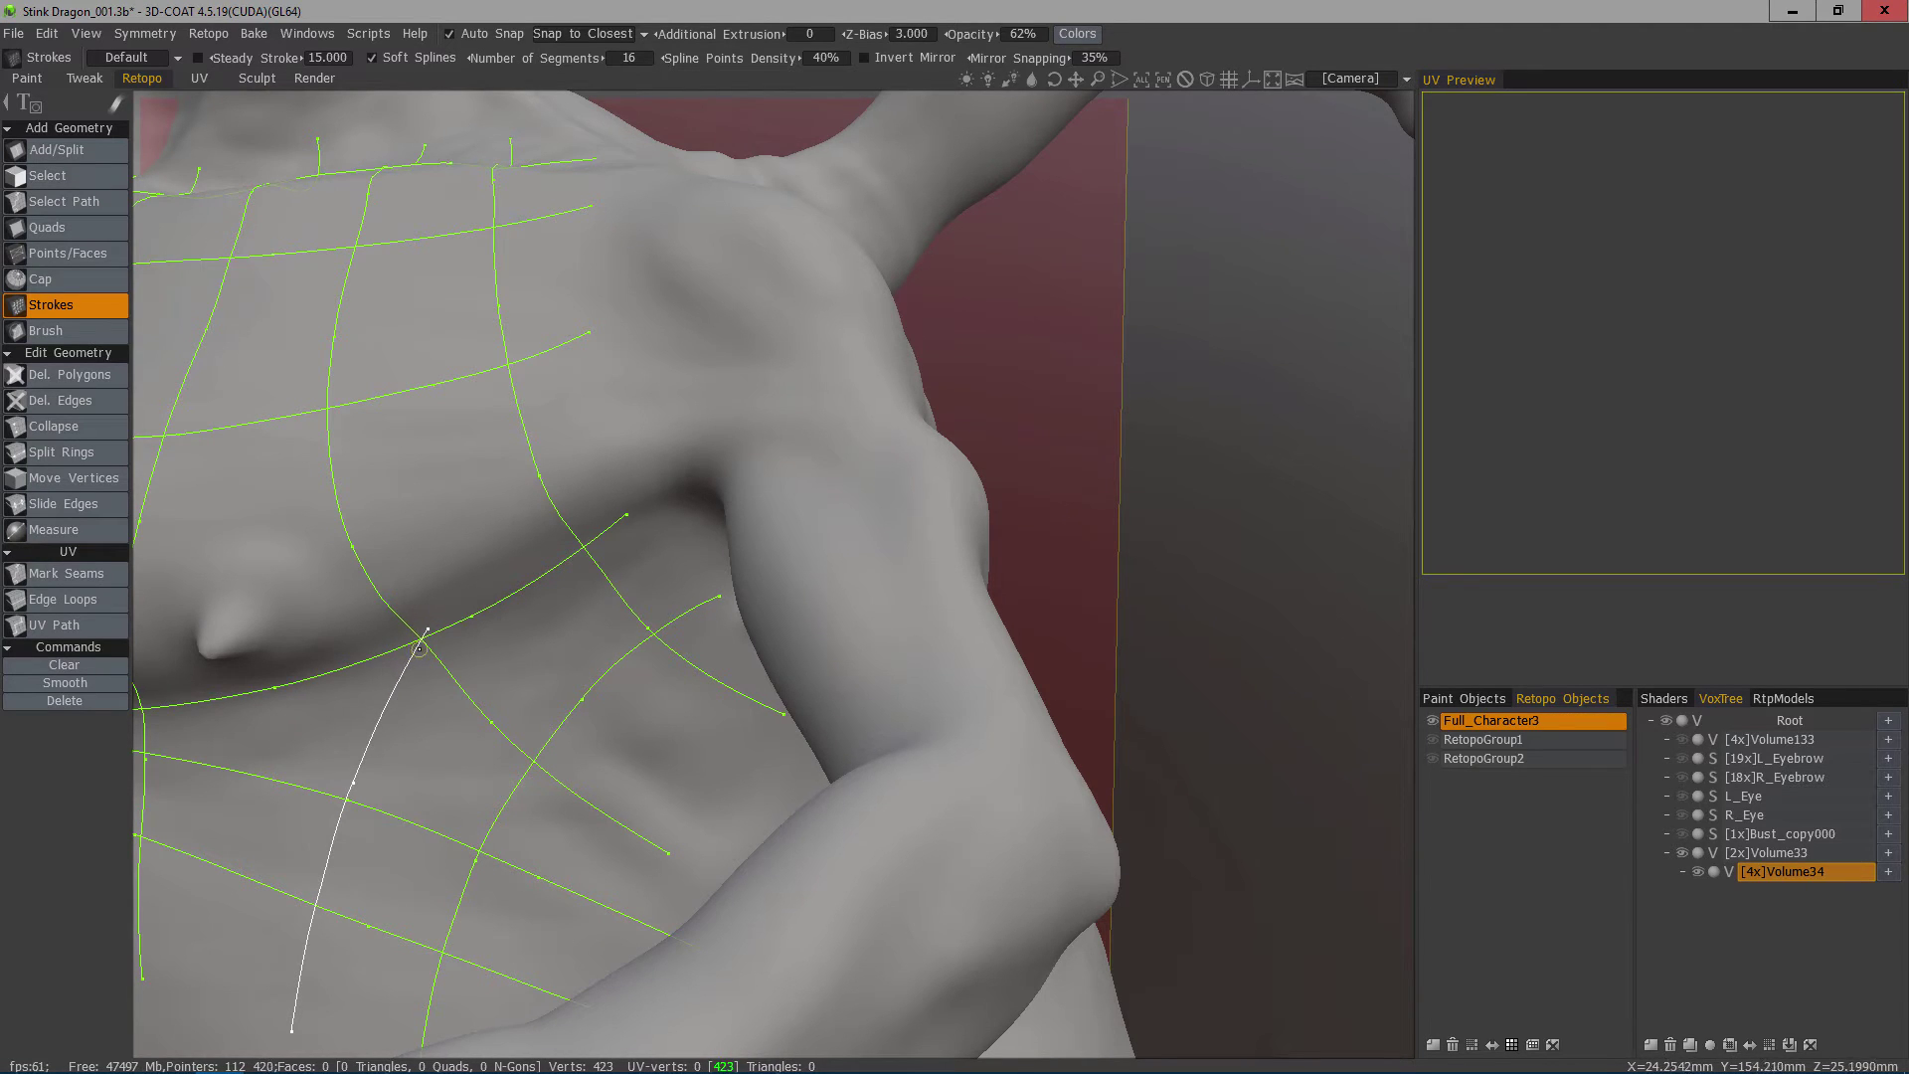
Generate the chest polygons from the finished grid of strokes.
scroll(462, 464, down, 3)
alt+drag(578, 621, 558, 586)
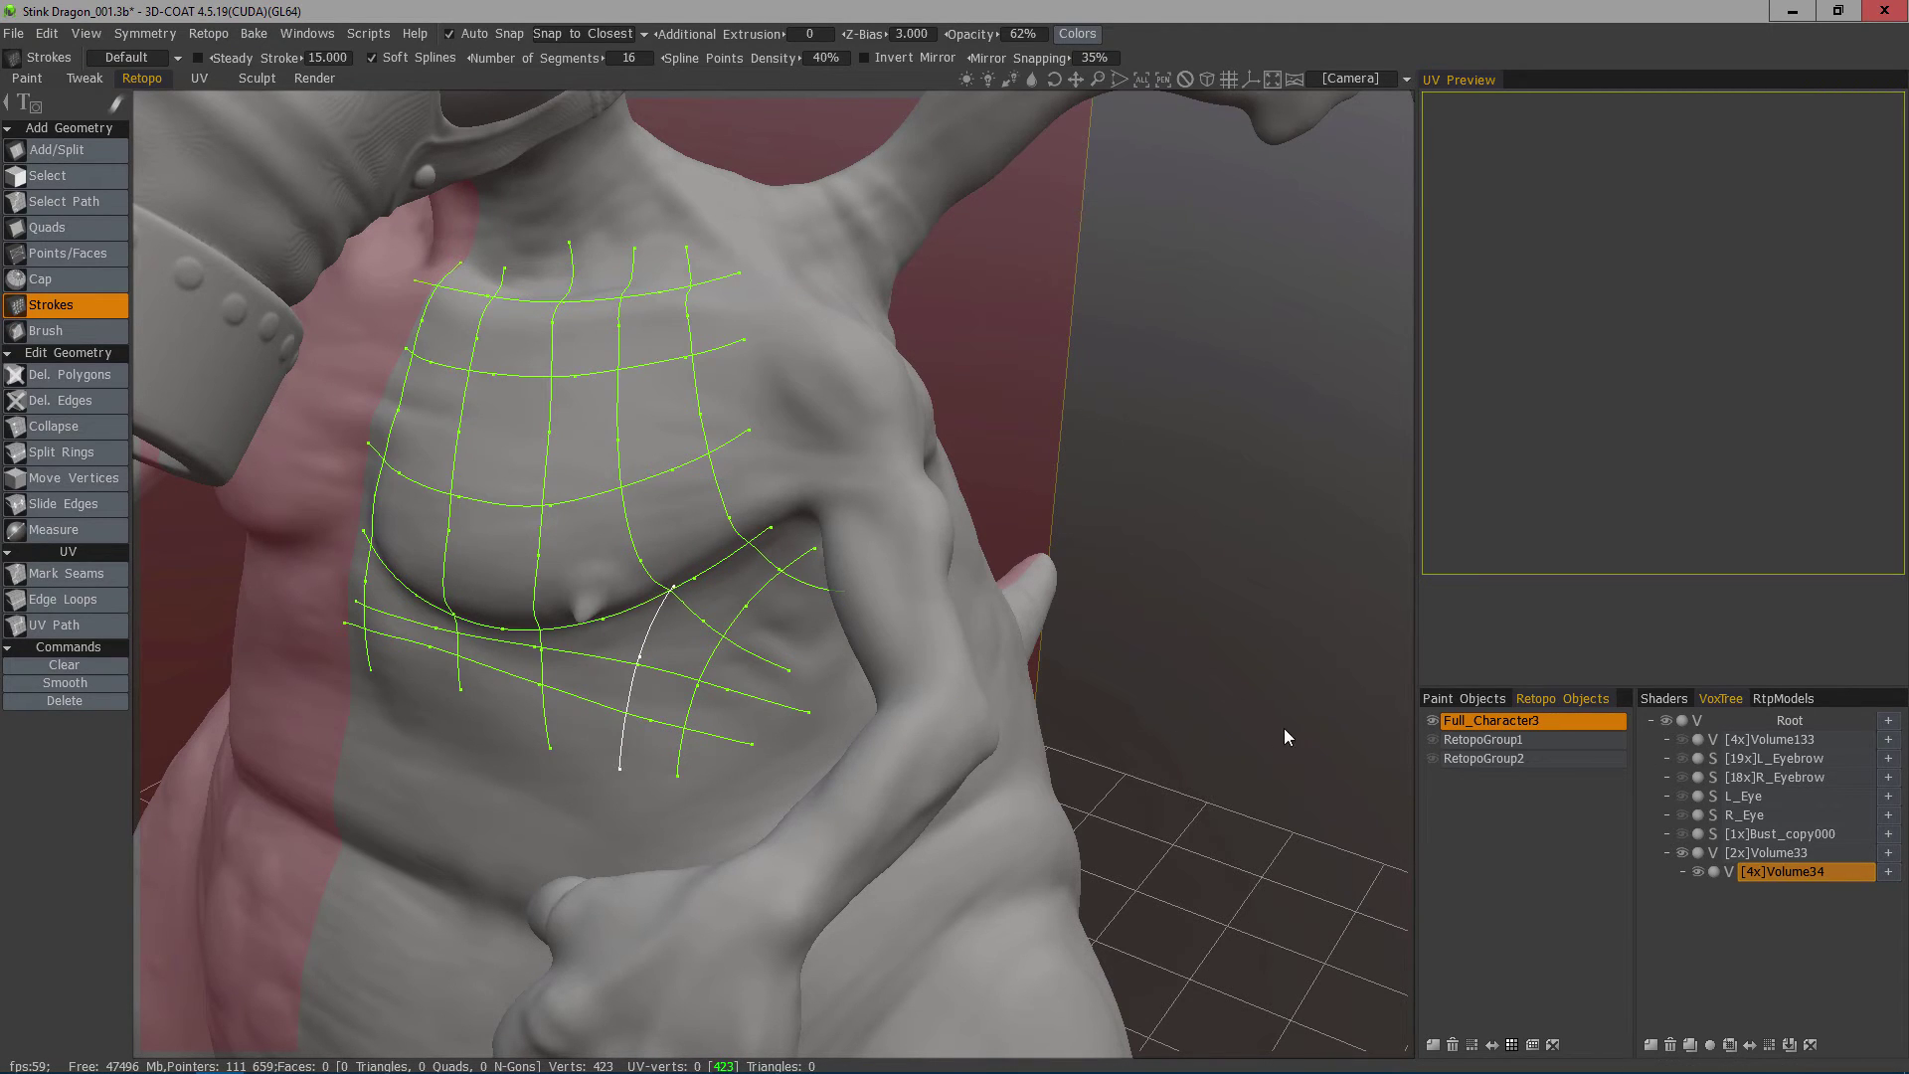
key(Return)
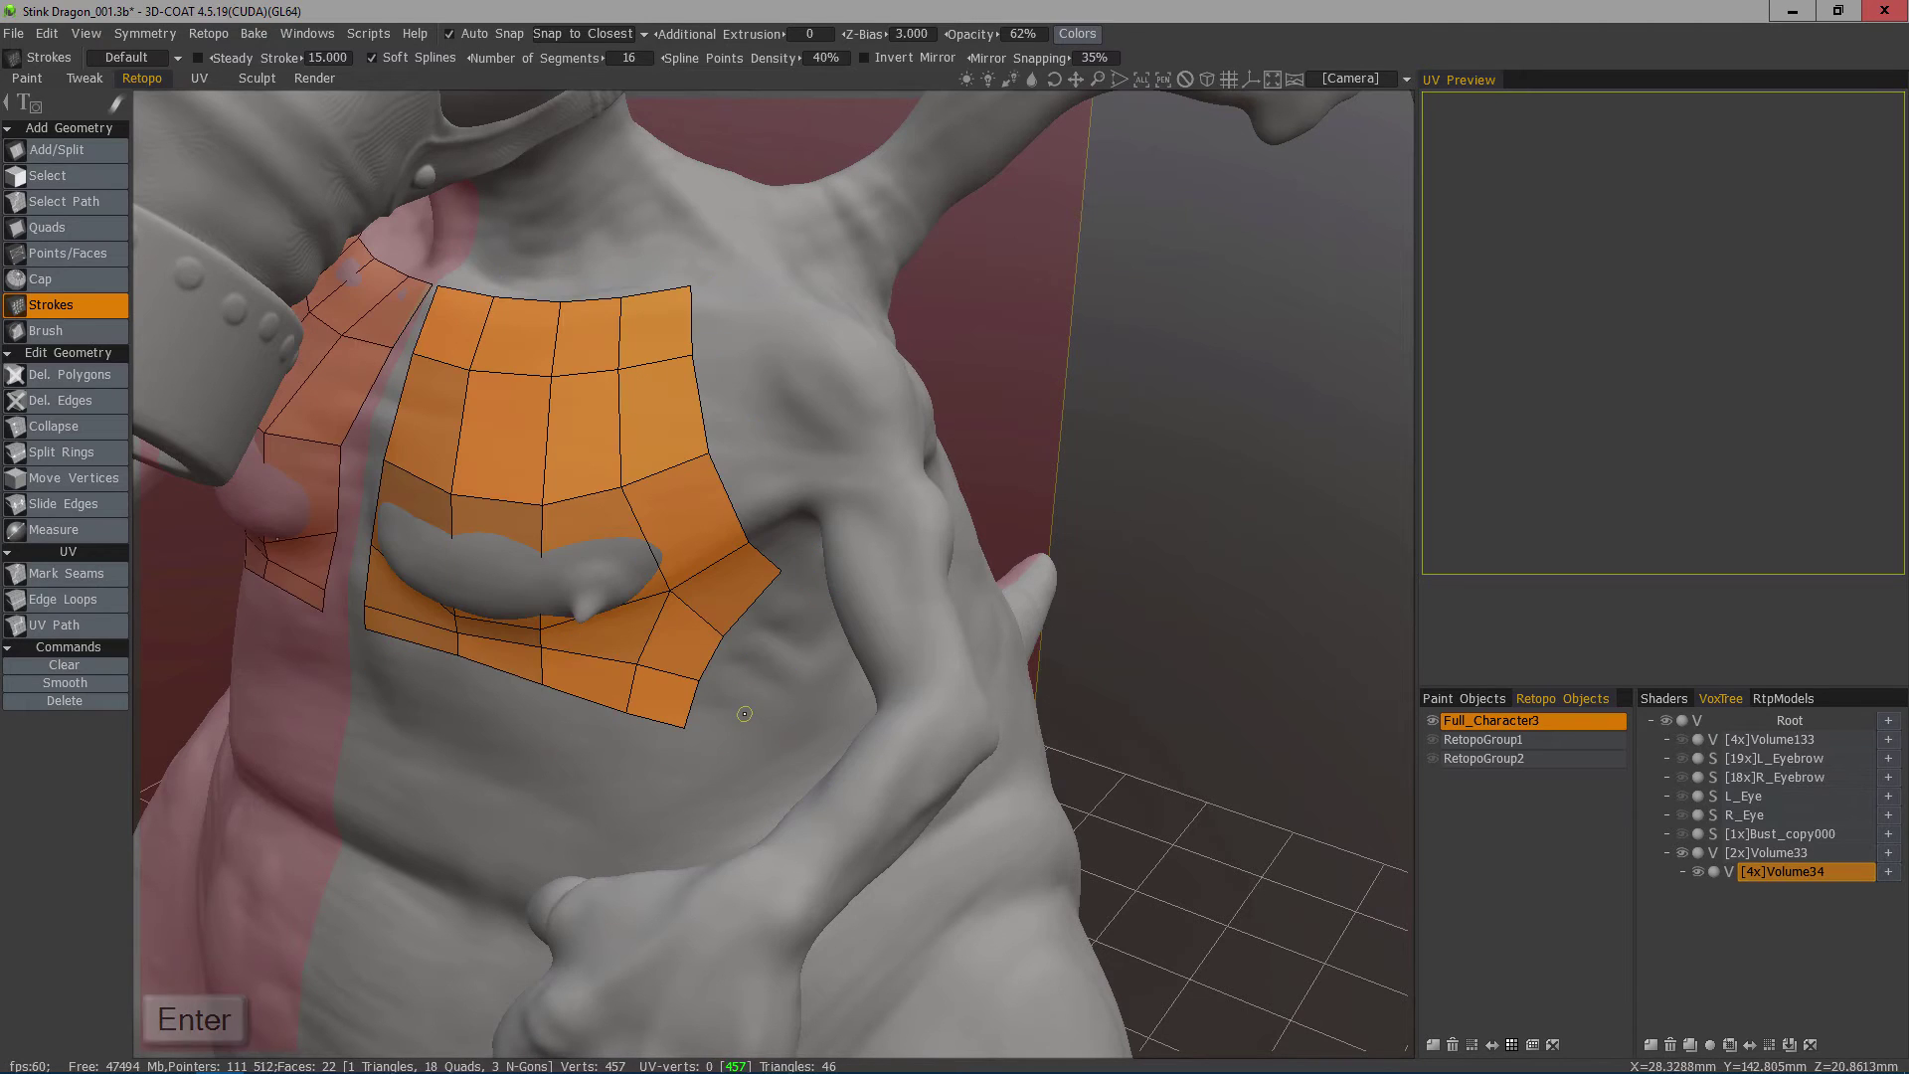
middle_drag(743, 713, 480, 639)
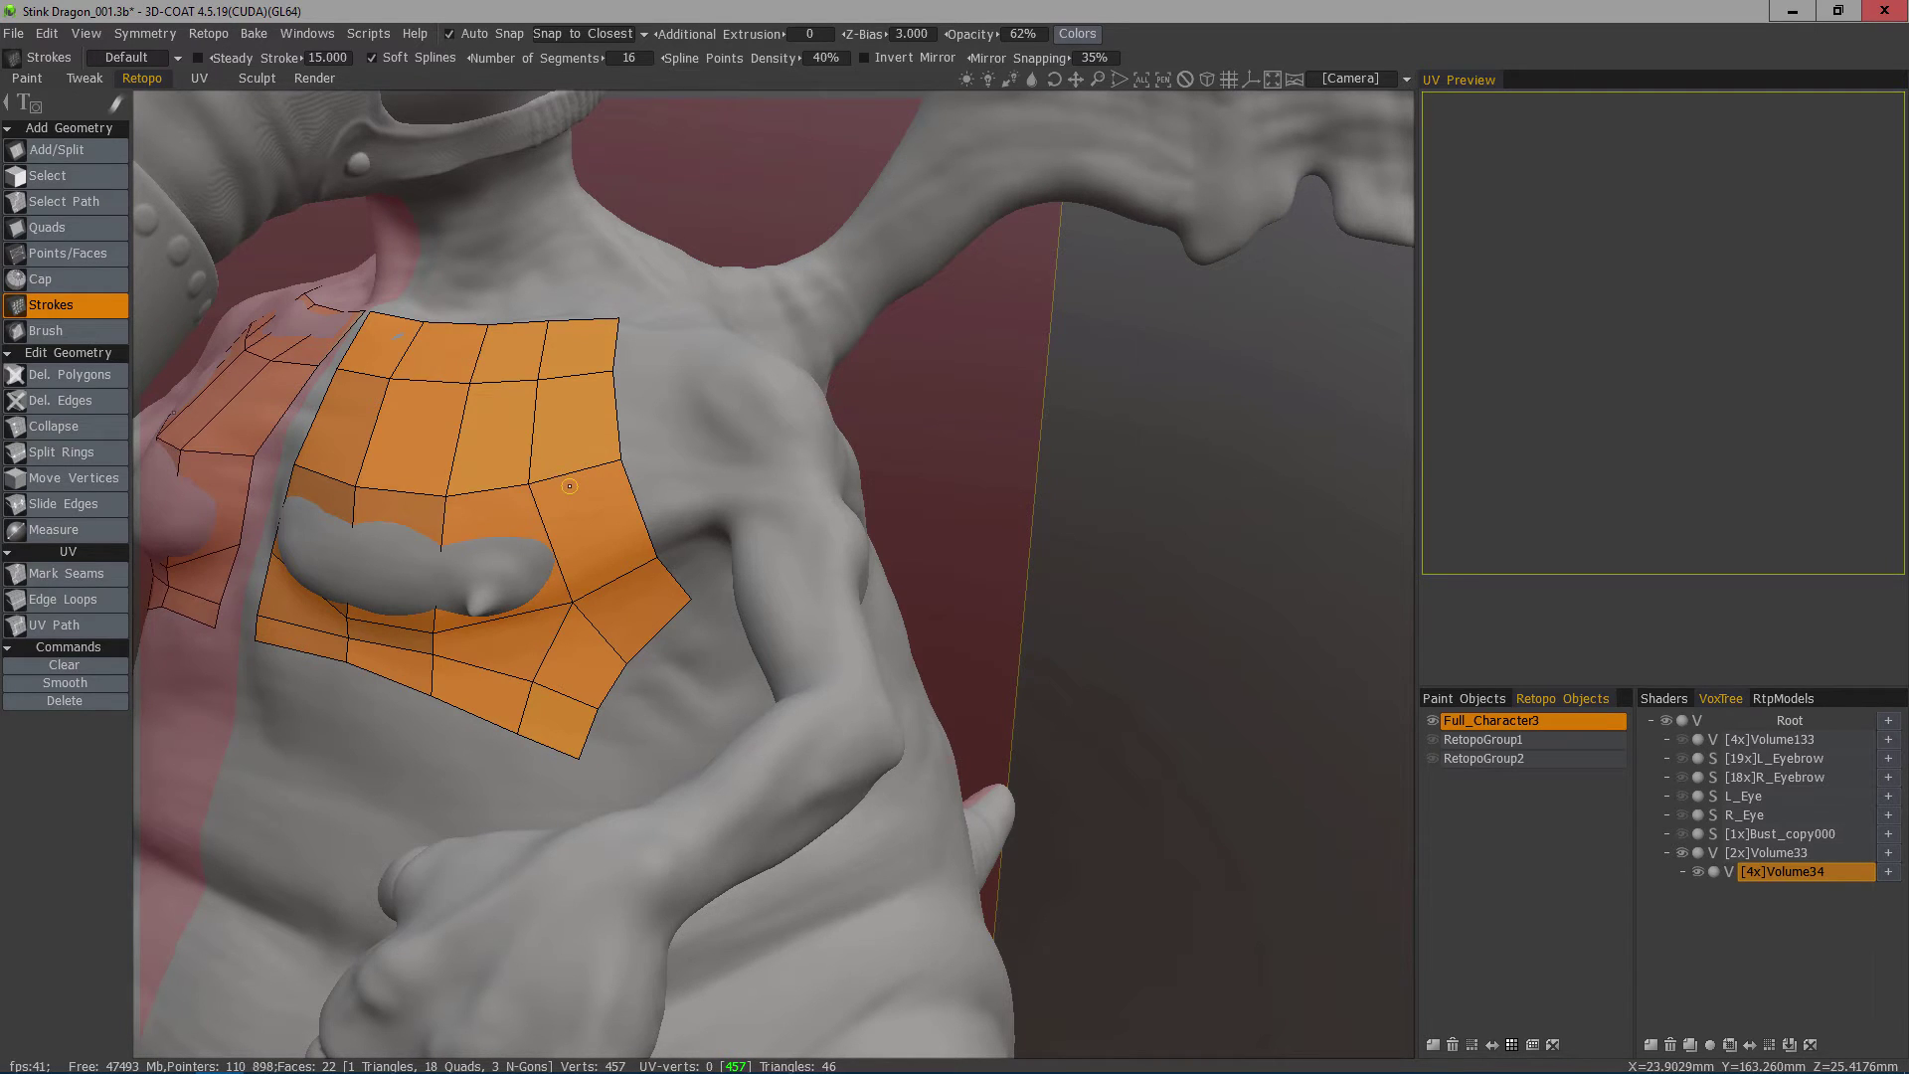
middle_drag(569, 486, 780, 487)
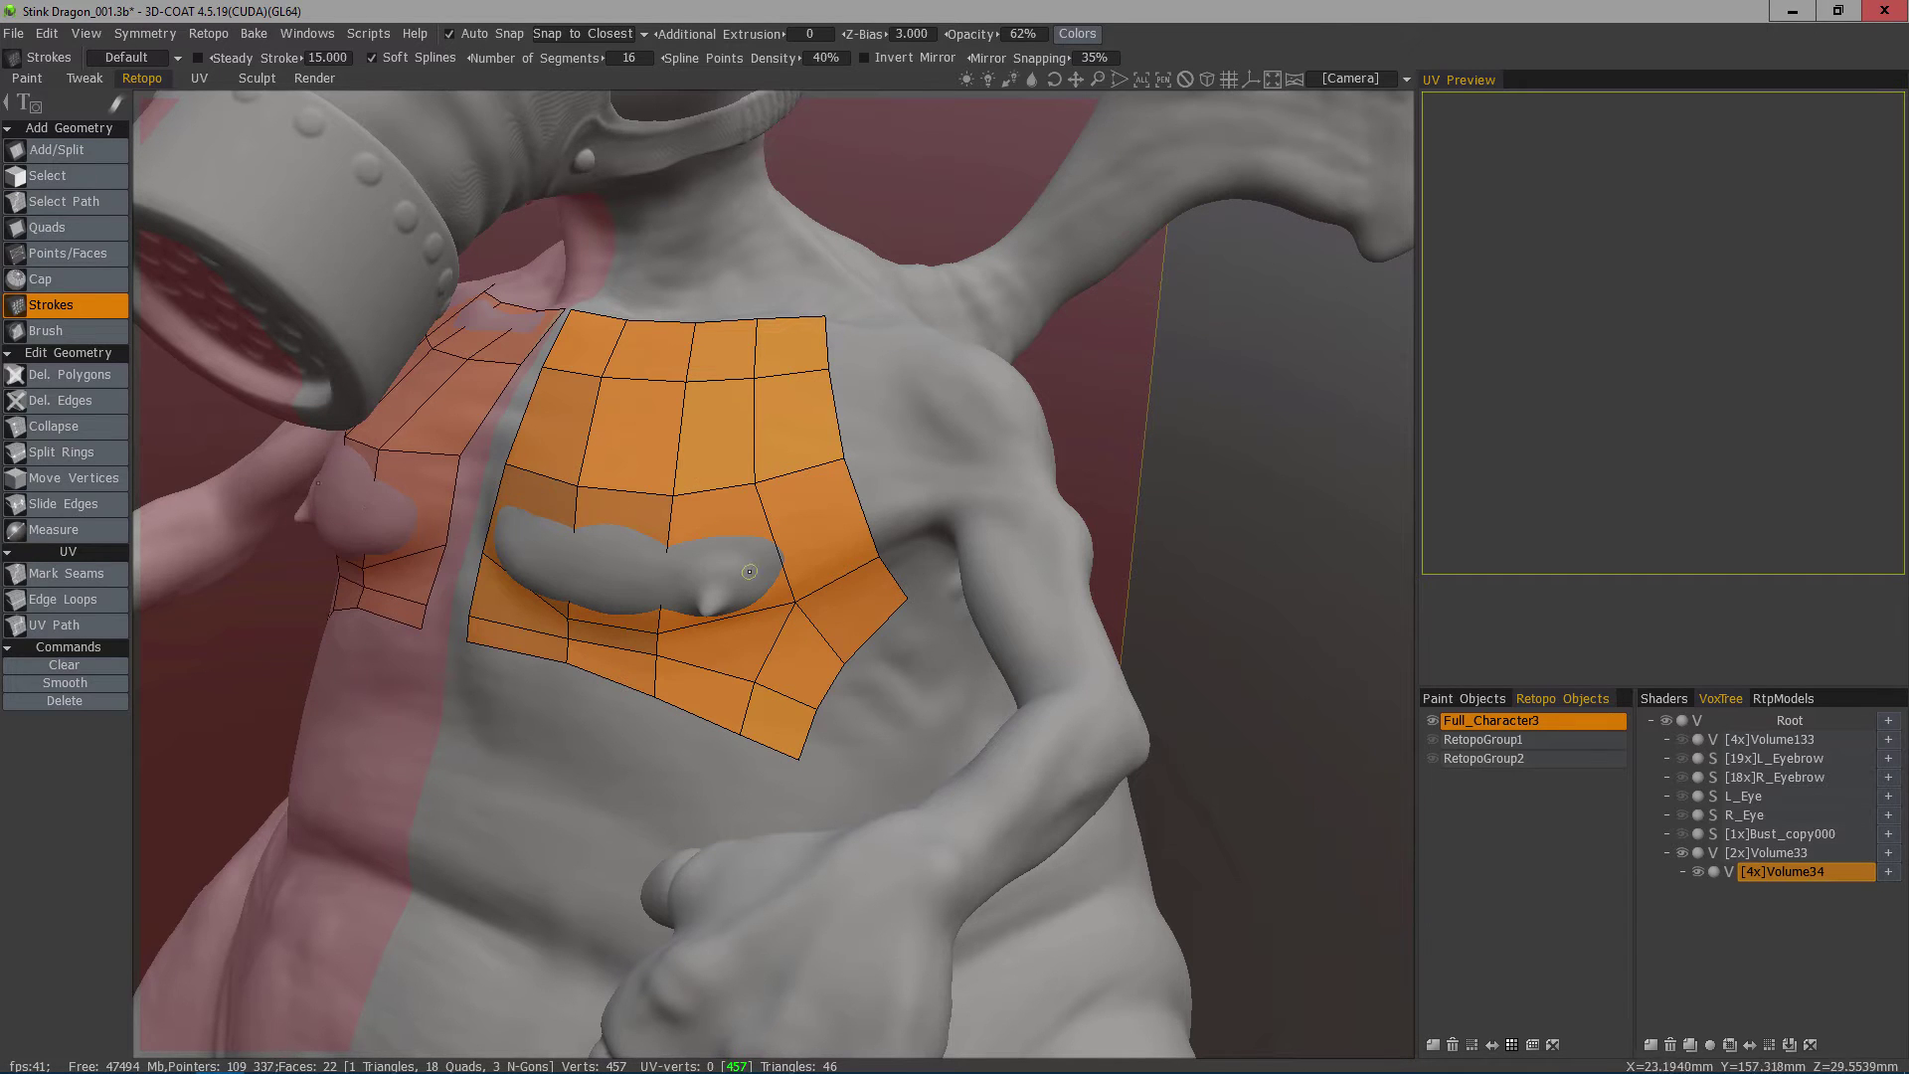
Weld the vertices of the tiny triangle at the outer chest crease into a single shared vertex.
scroll(811, 618, up, 3)
scroll(798, 630, up, 3)
alt+middle_drag(1100, 838, 720, 682)
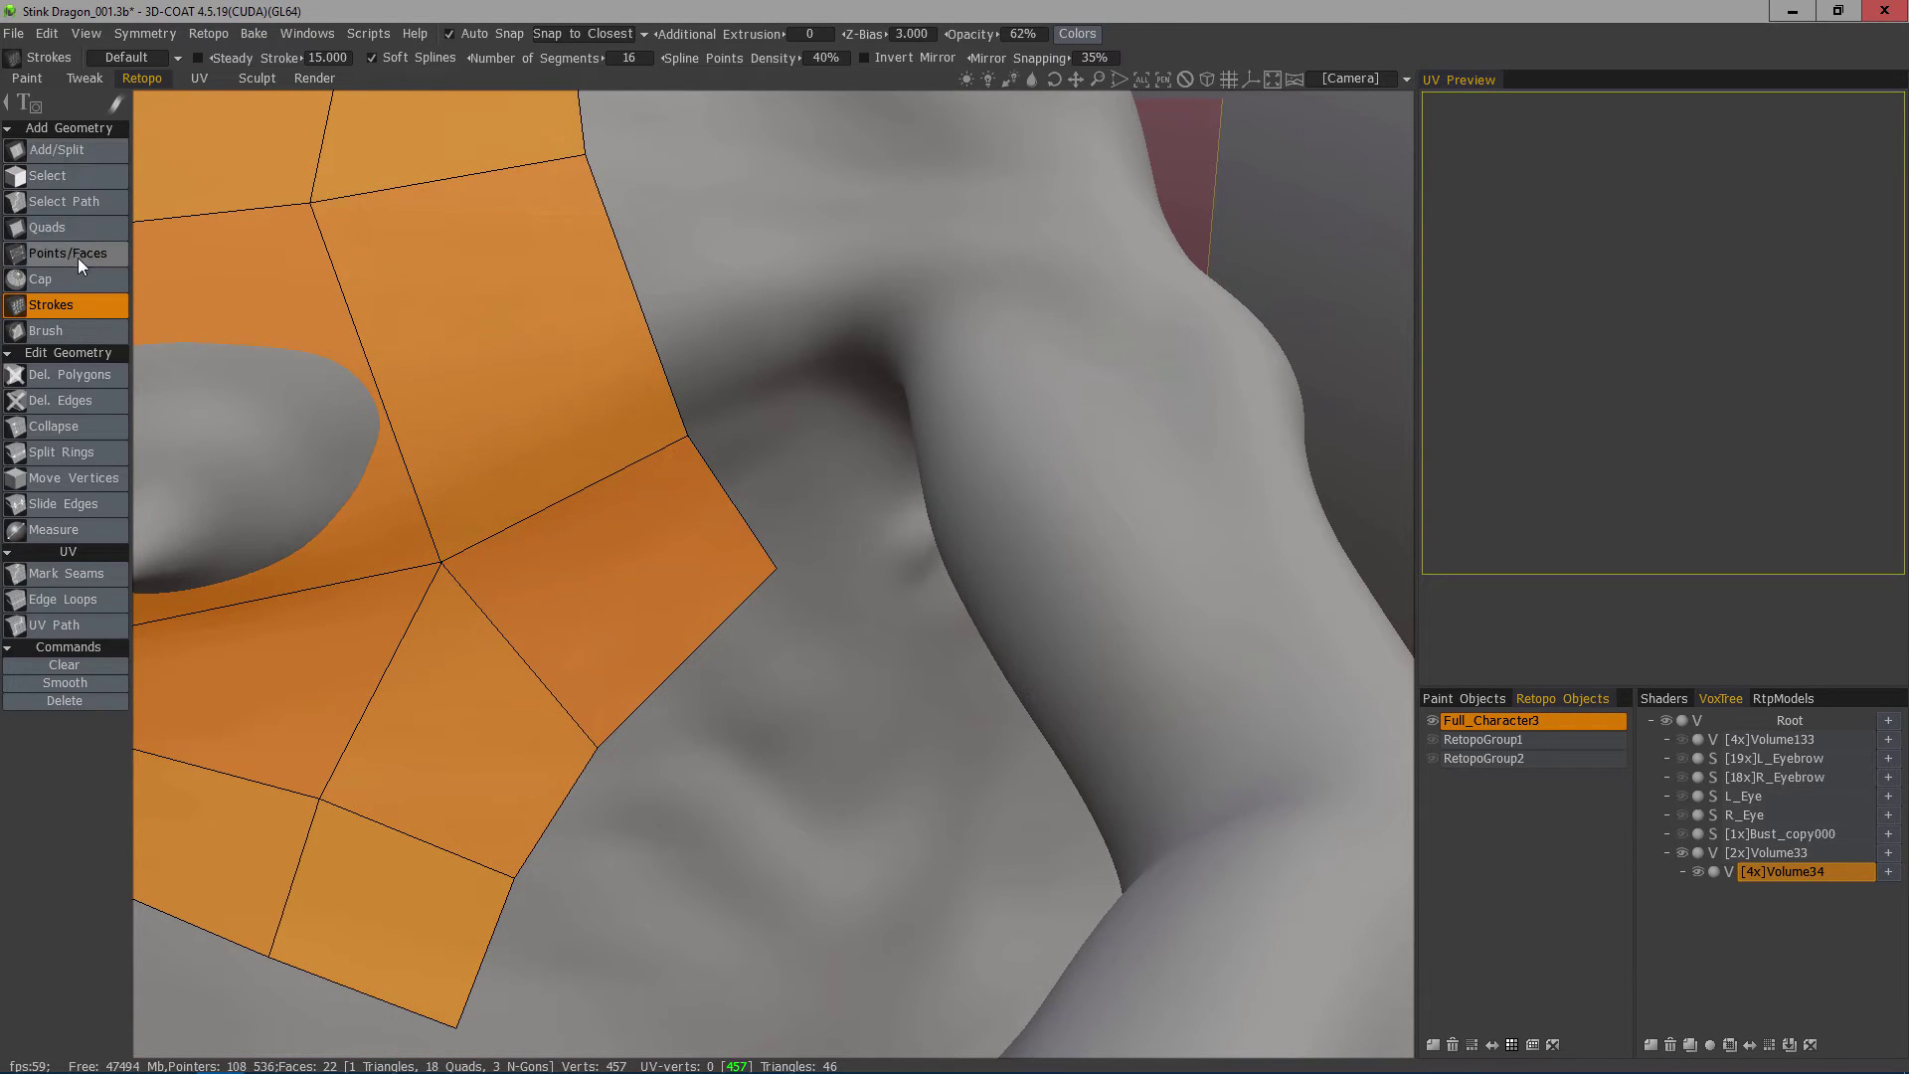
click(440, 562)
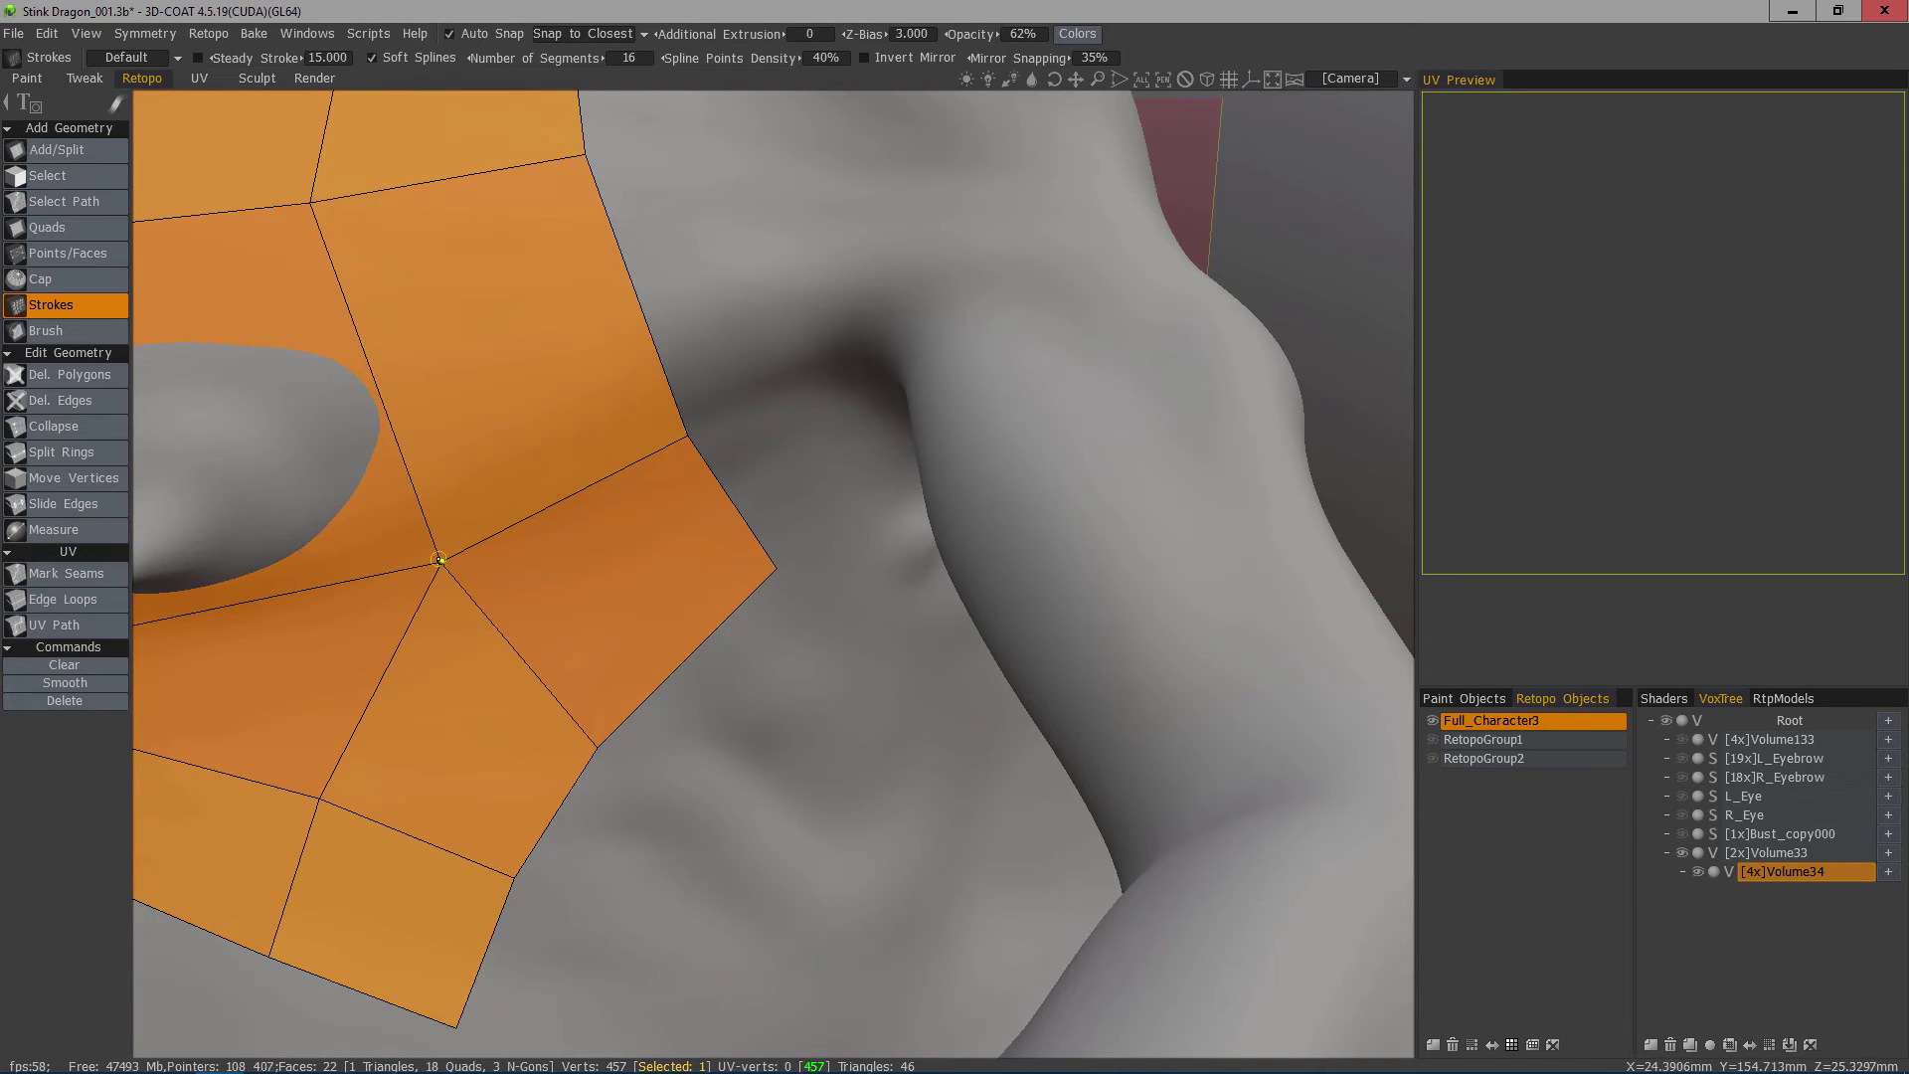
mouse_move(441, 563)
mouse_down()
mouse_move(447, 682)
mouse_move(447, 563)
mouse_move(458, 576)
mouse_move(431, 563)
mouse_move(463, 573)
mouse_move(473, 553)
mouse_move(436, 558)
mouse_move(472, 554)
mouse_up()
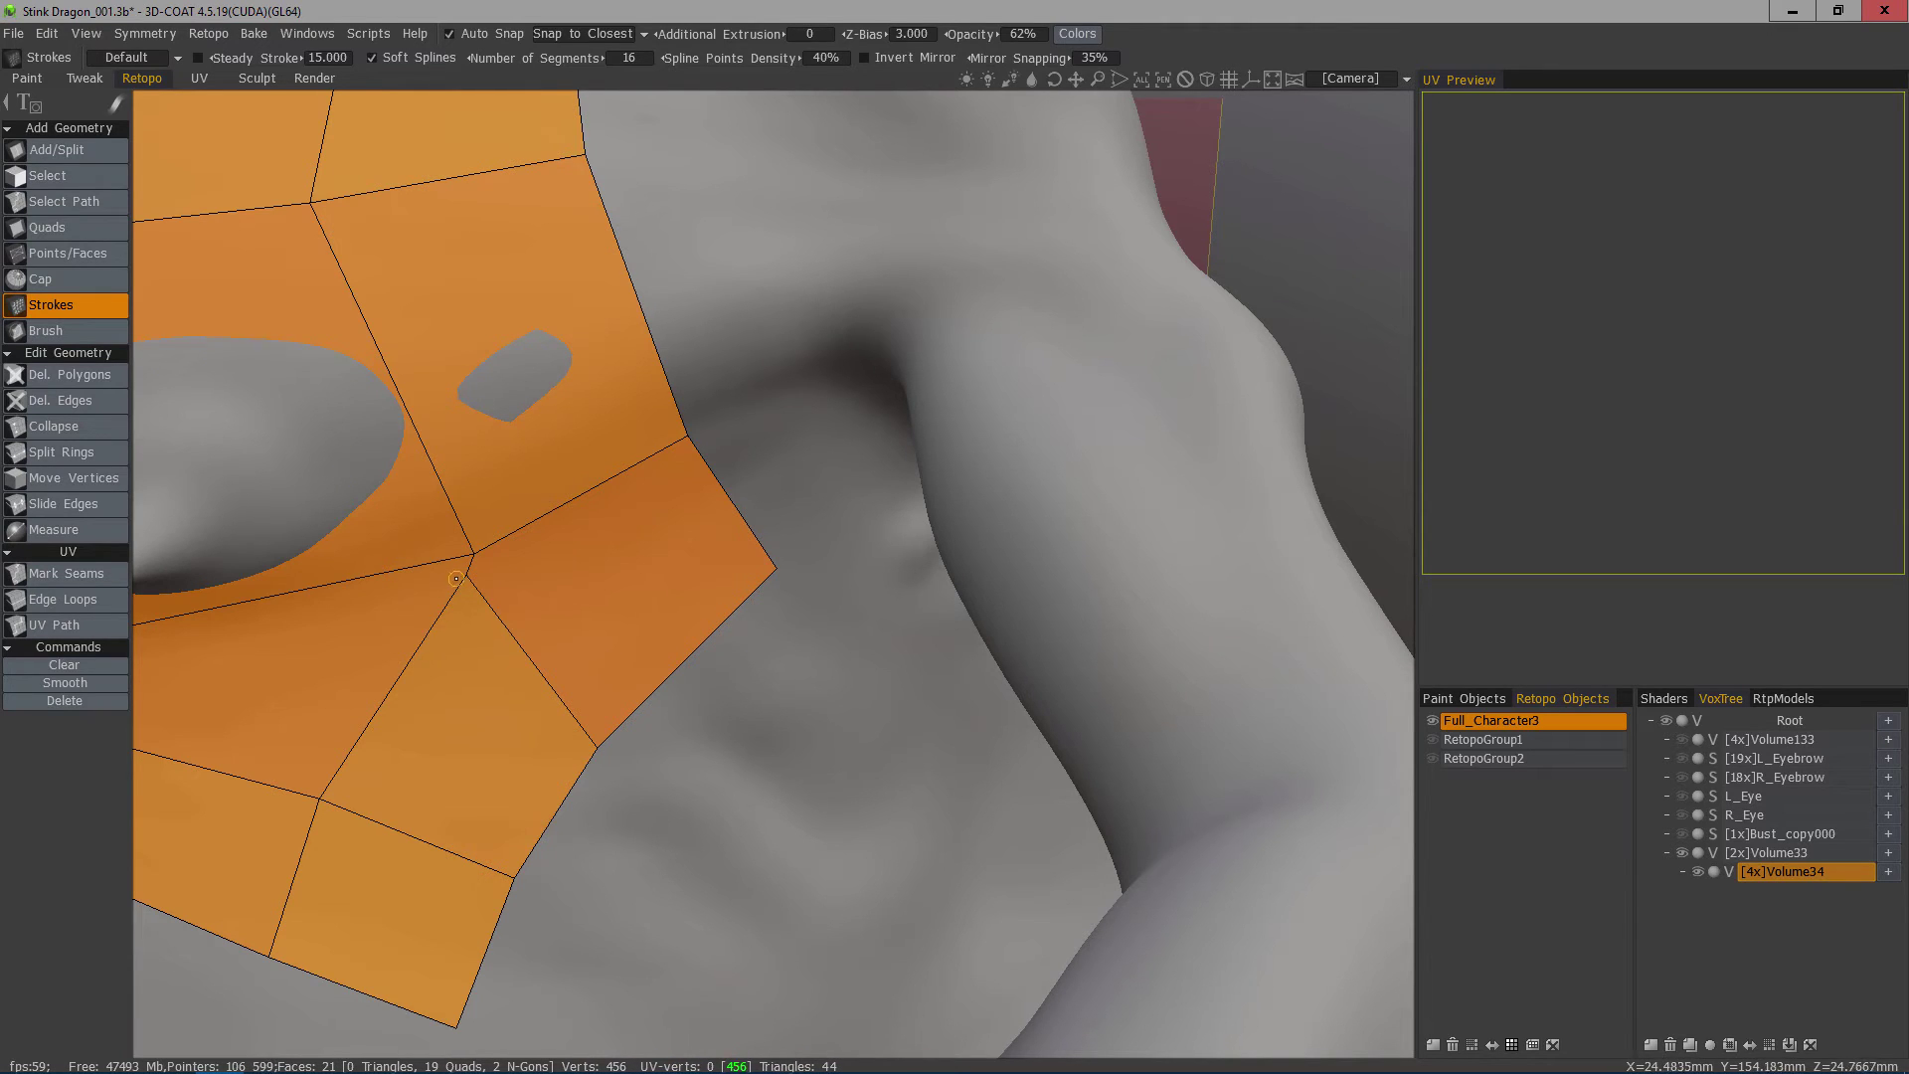
mouse_move(464, 575)
mouse_down()
mouse_move(472, 552)
mouse_move(433, 562)
mouse_up()
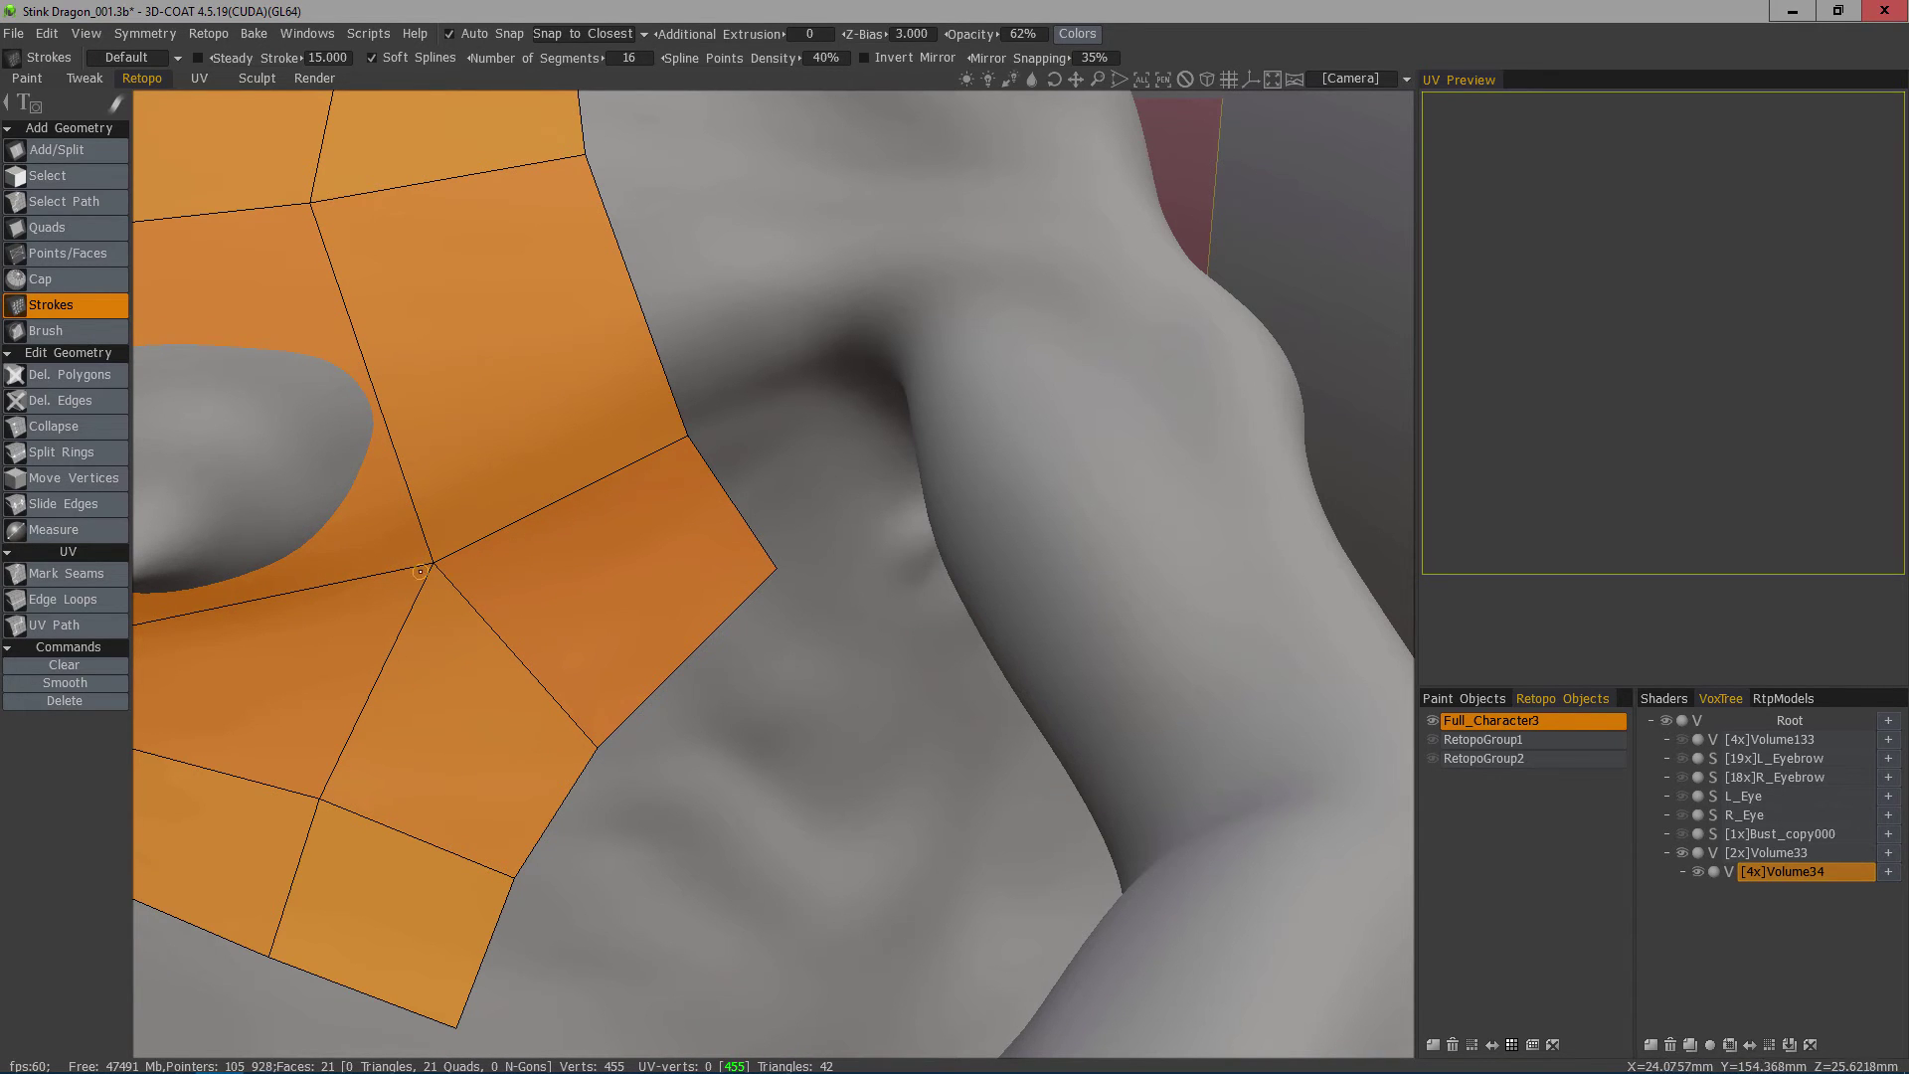
Try building a detached belly patch from two crosswise, two vertical and one diagonal stroke, undoing the generated faces and clearing the strokes.
alt+right_drag(427, 545, 477, 581)
alt+drag(477, 581, 607, 582)
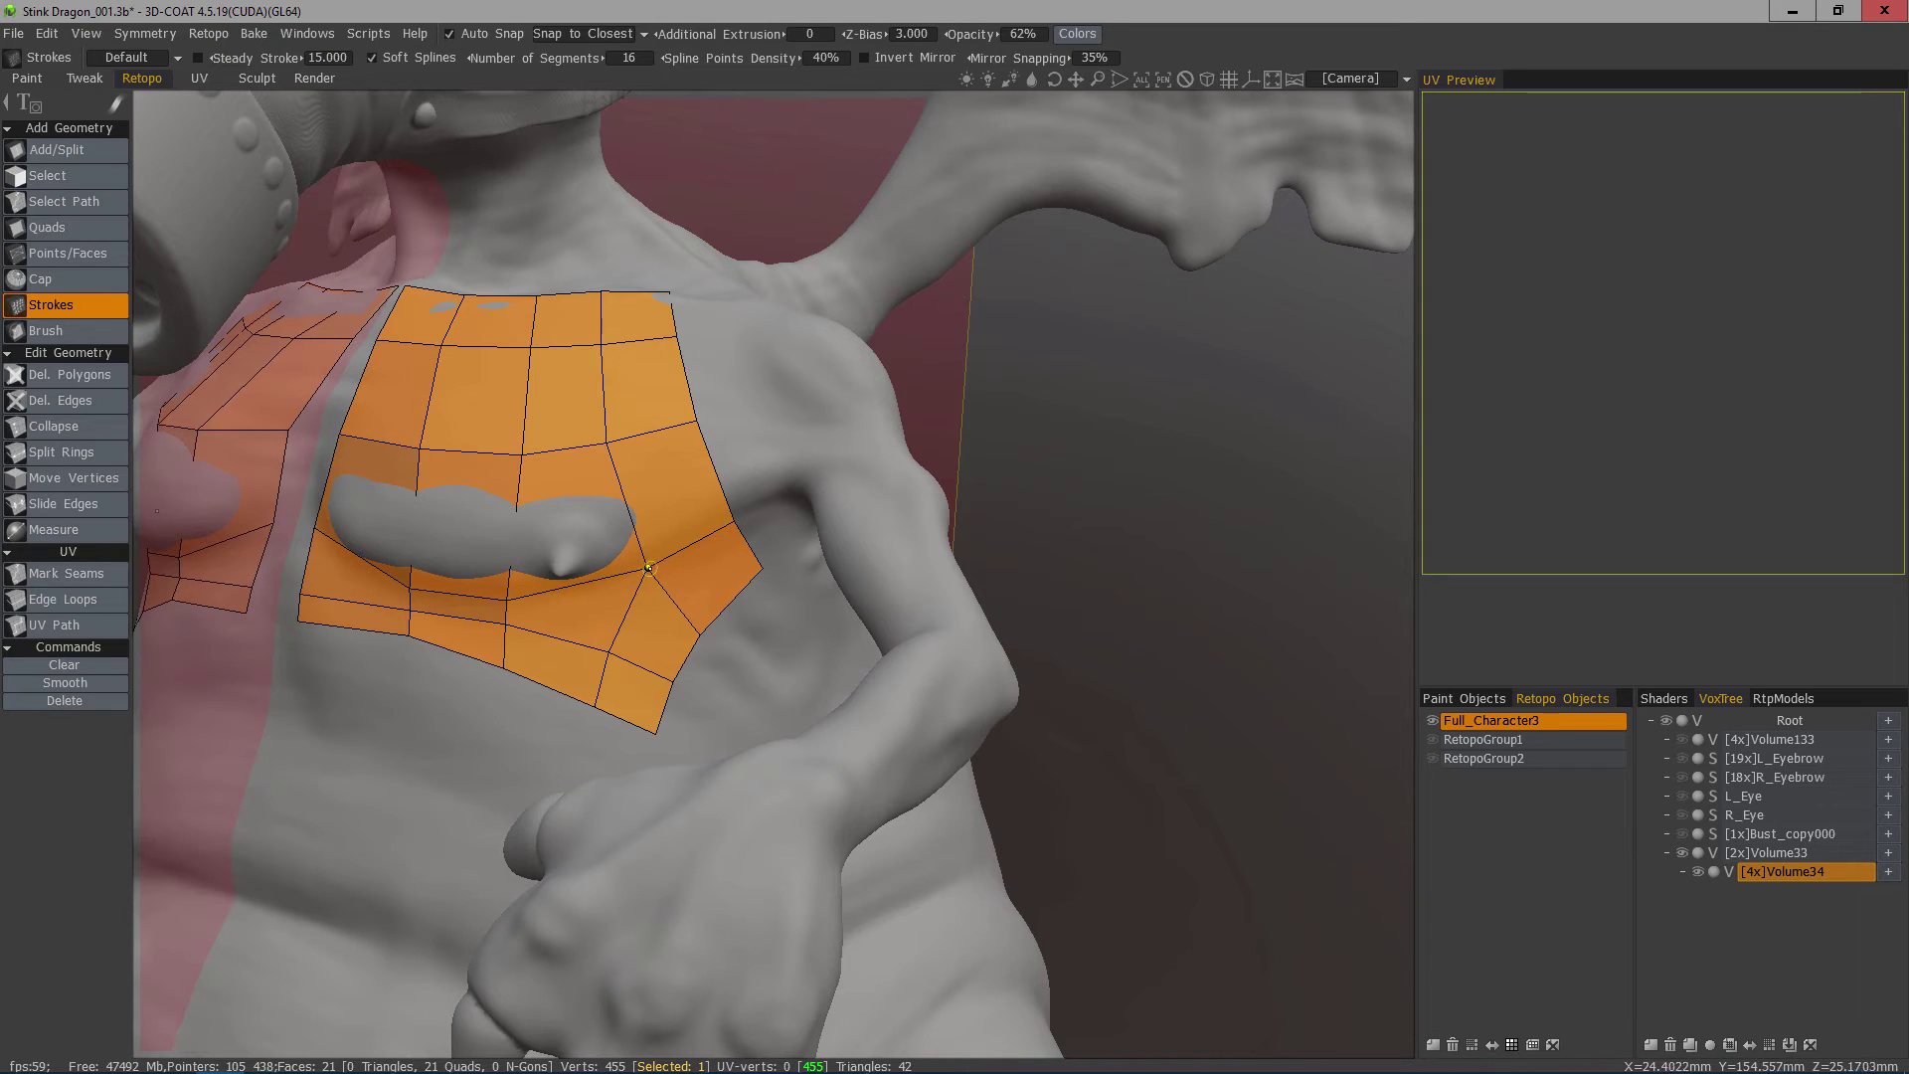
alt+drag(373, 587, 457, 540)
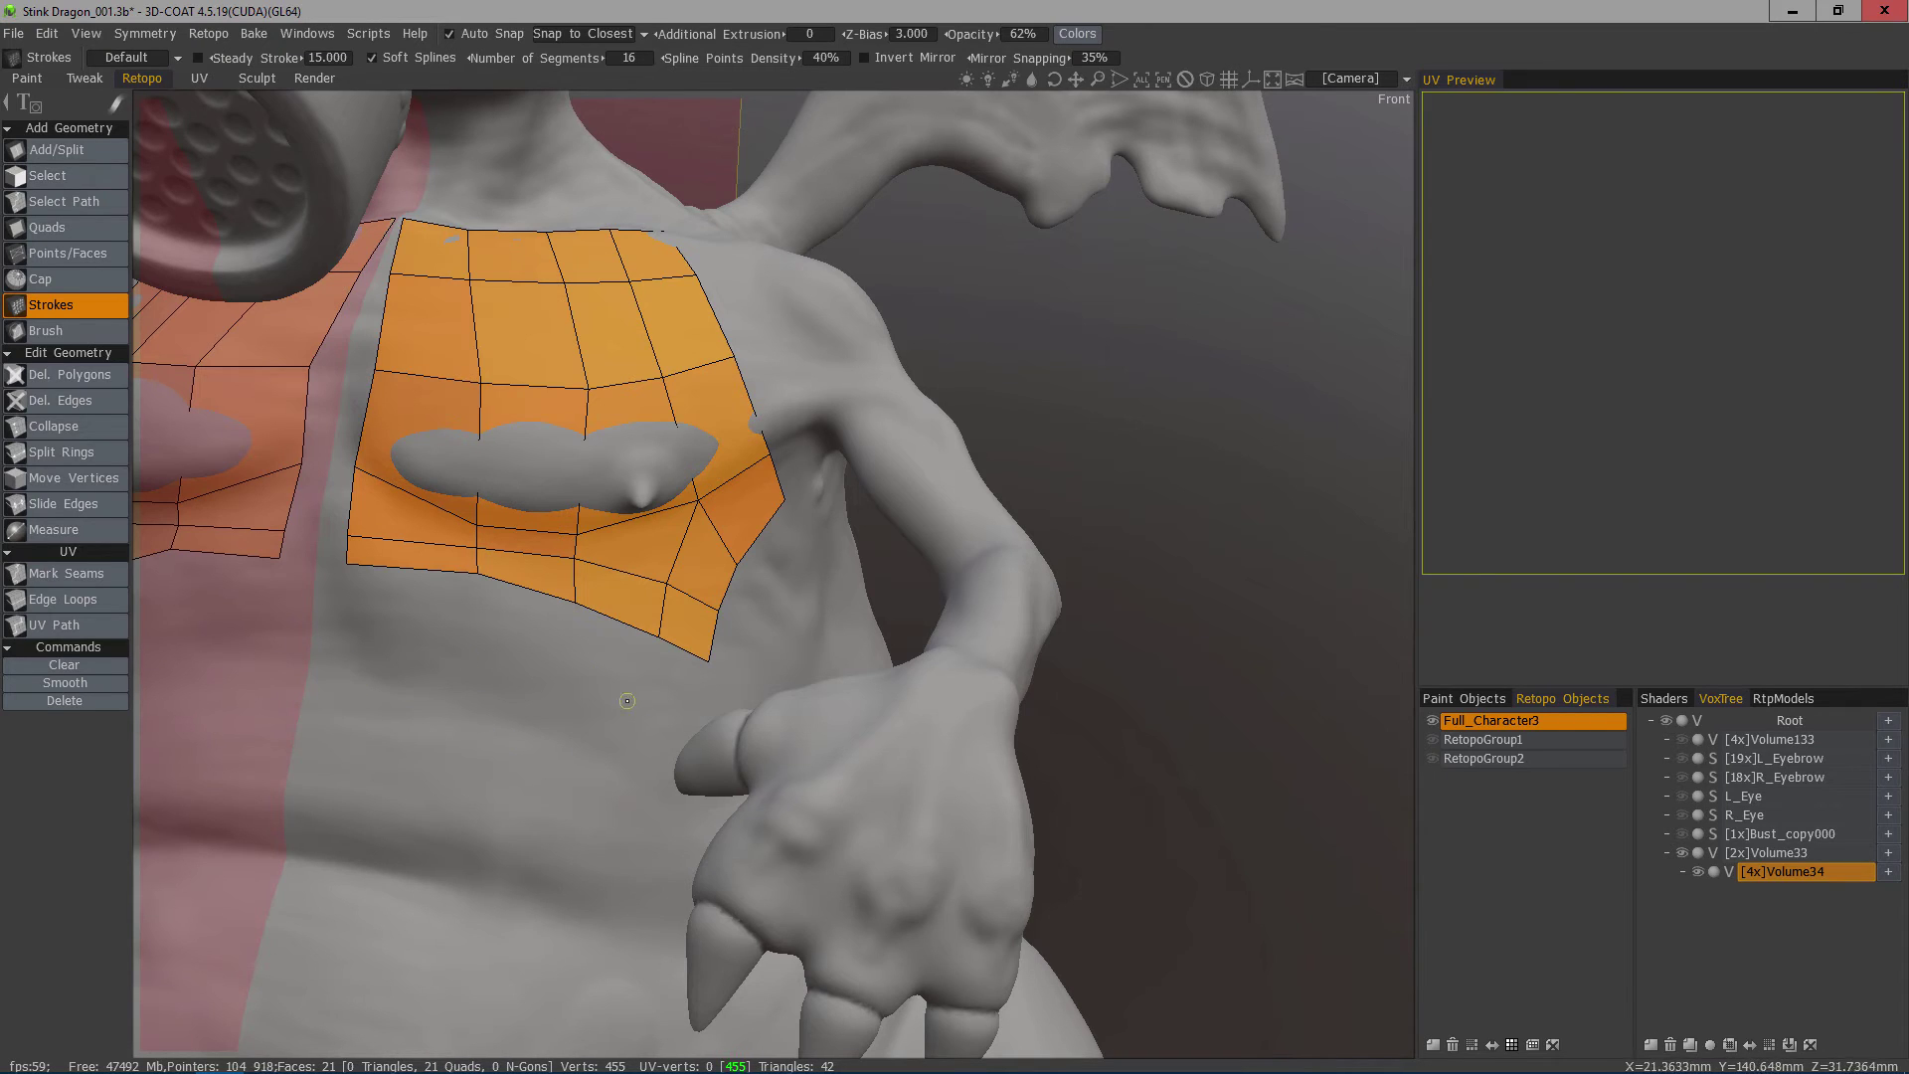
mouse_move(670, 722)
mouse_down()
mouse_move(524, 660)
mouse_move(340, 644)
mouse_up()
drag(661, 806, 328, 728)
drag(373, 613, 352, 781)
drag(467, 622, 472, 791)
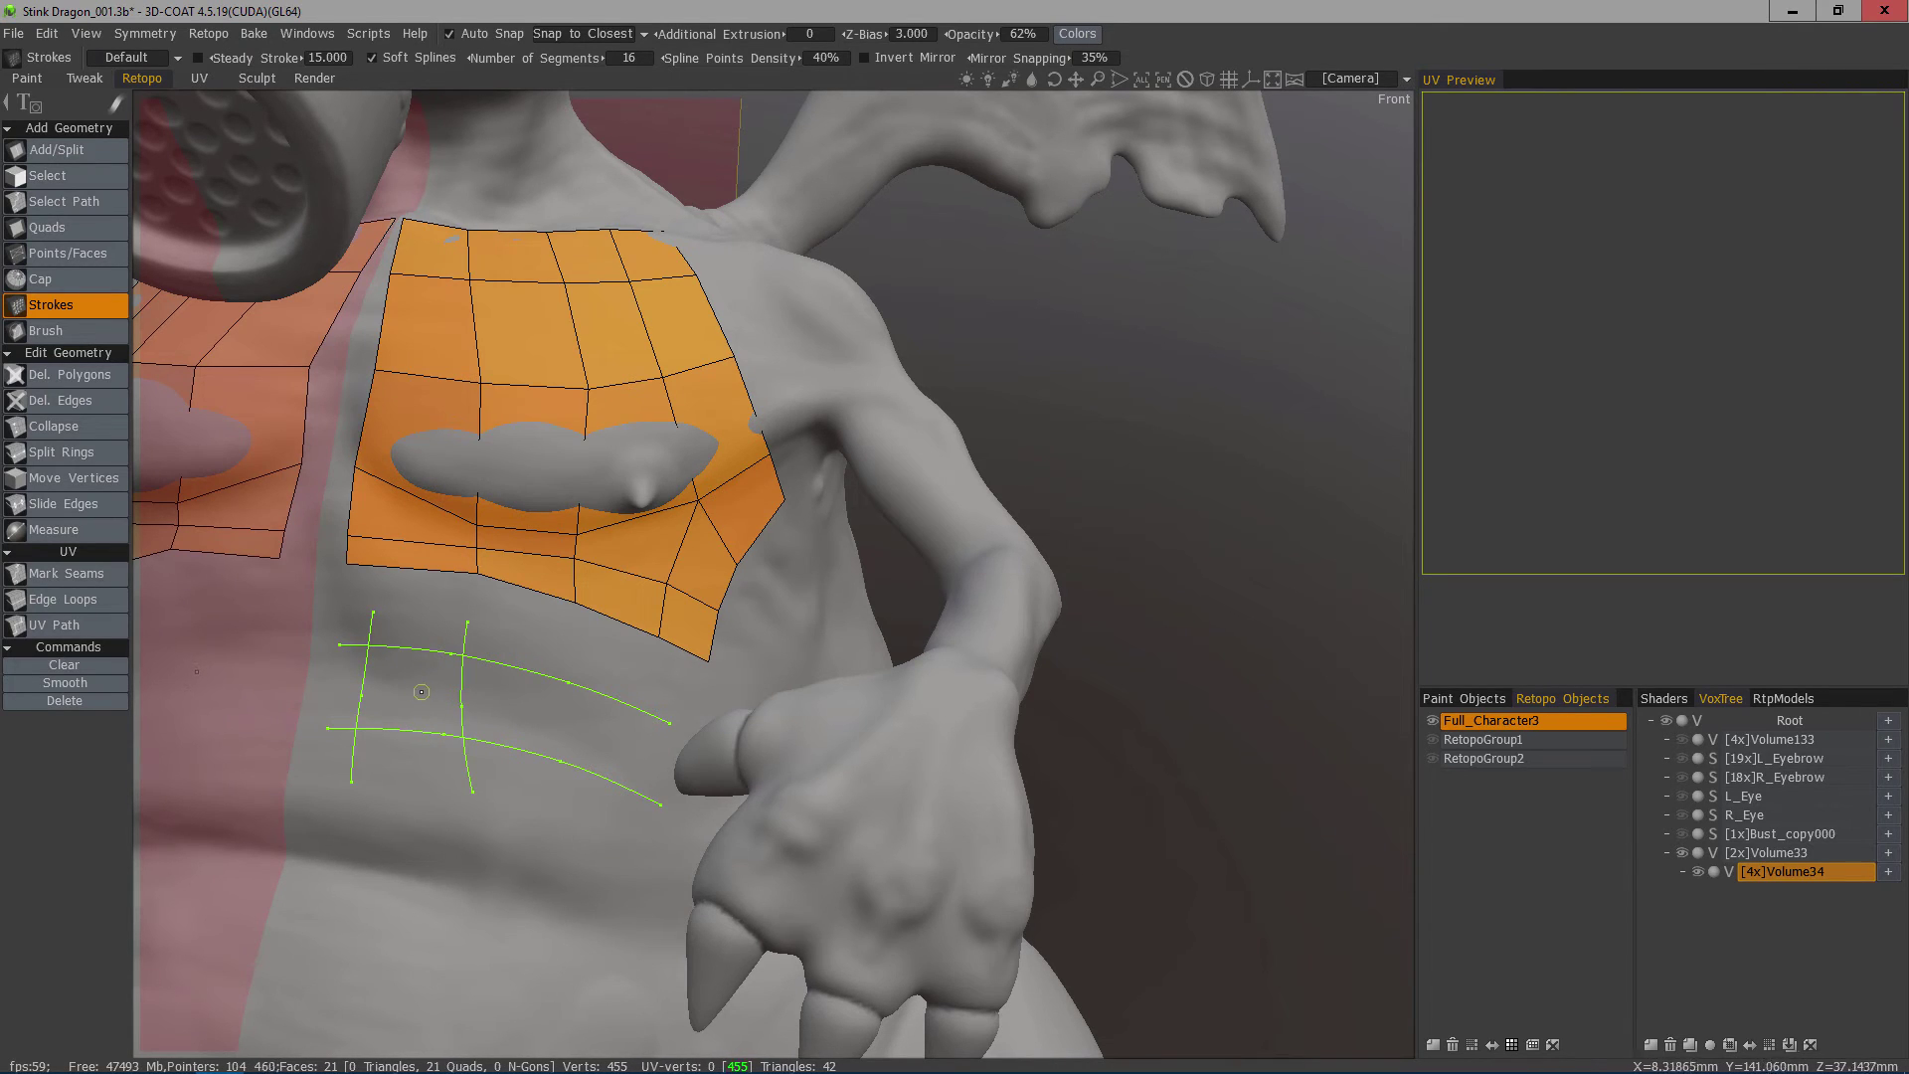
drag(588, 656, 438, 759)
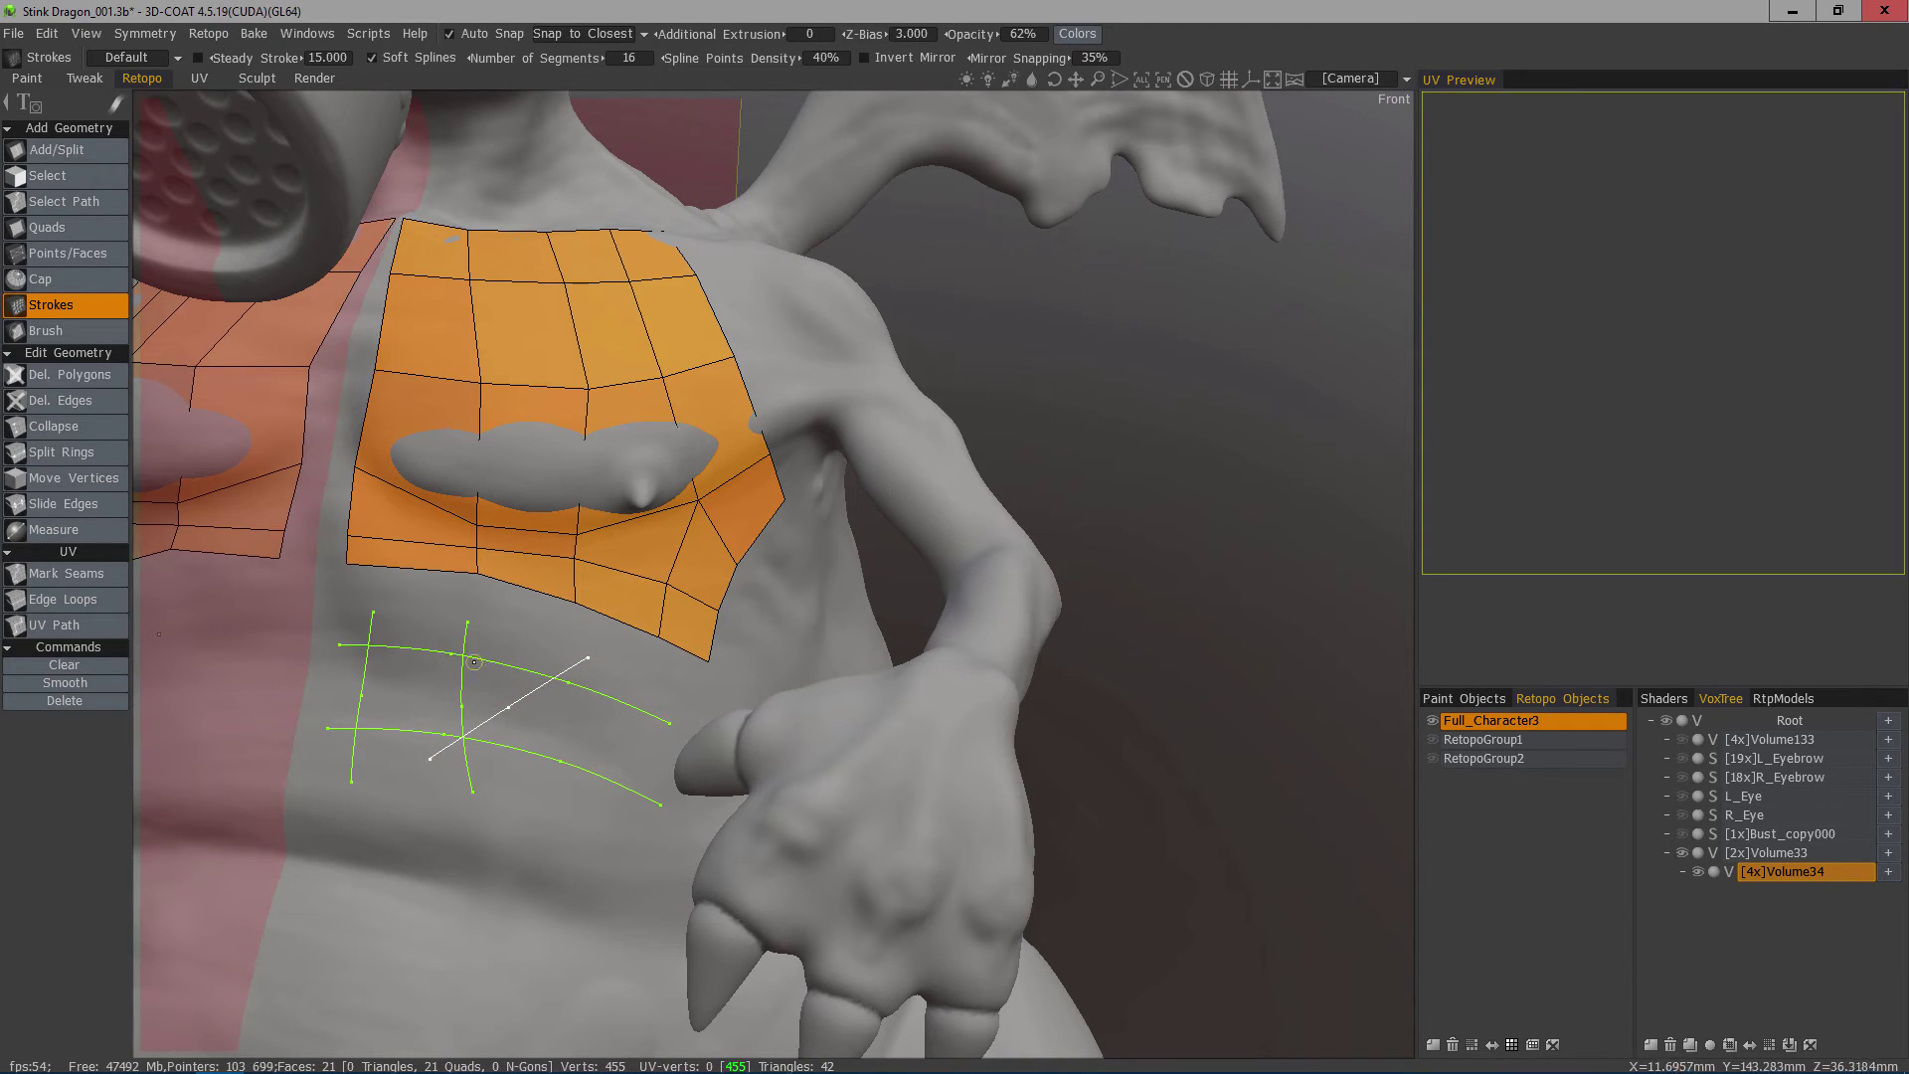
key(Return)
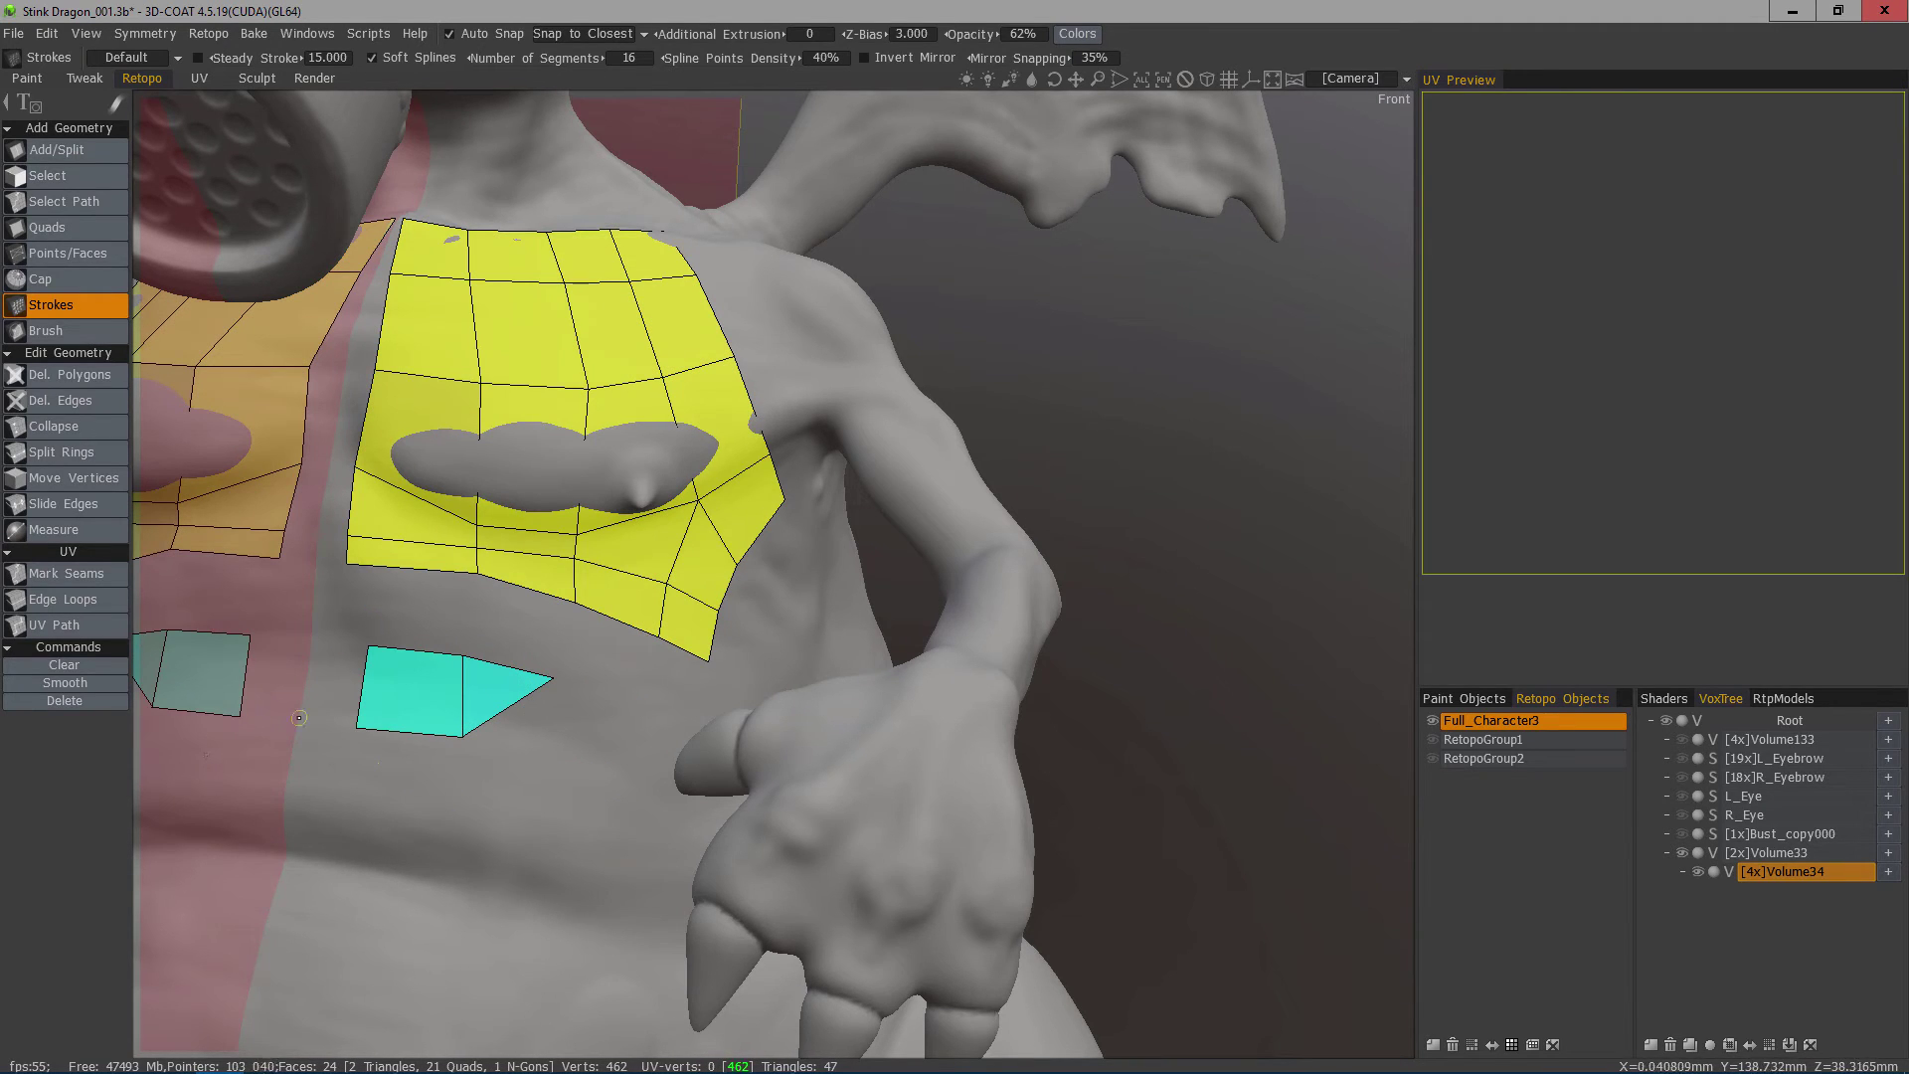
key(ctrl+z)
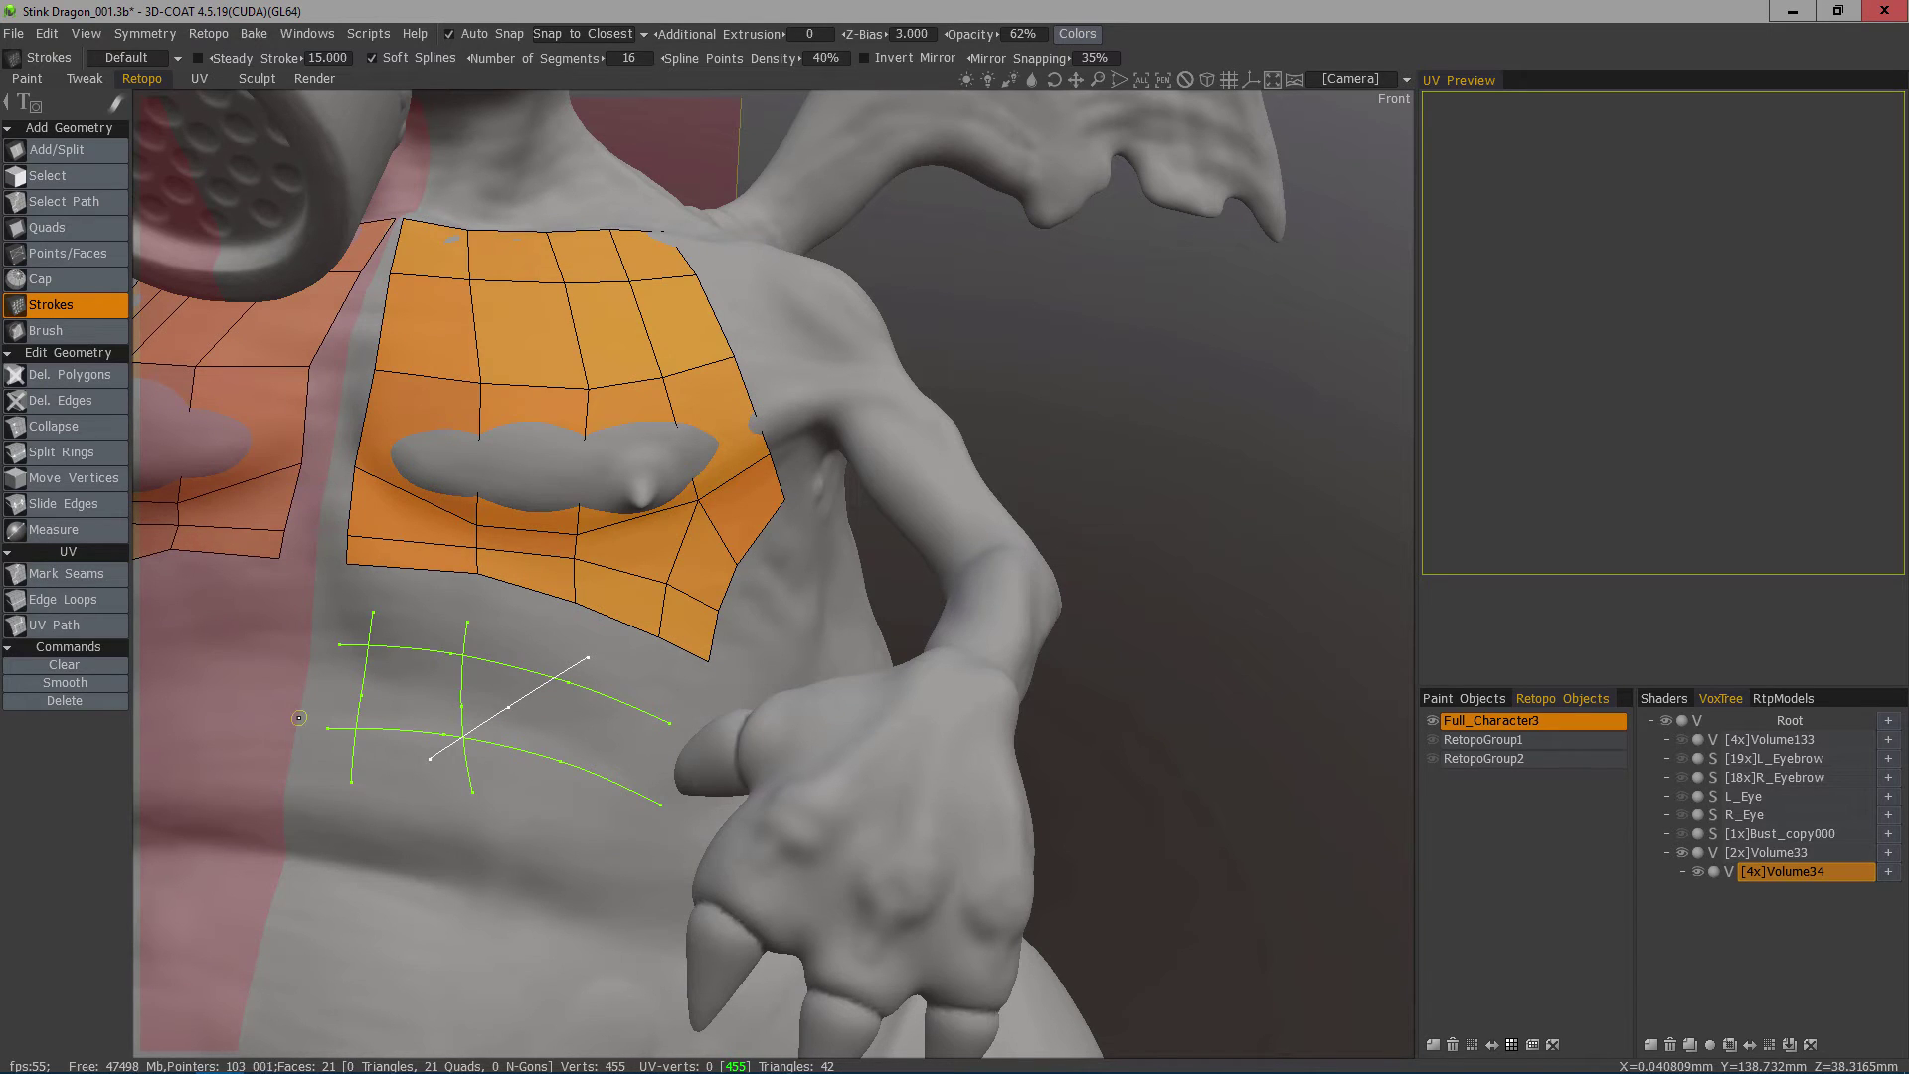
click(81, 664)
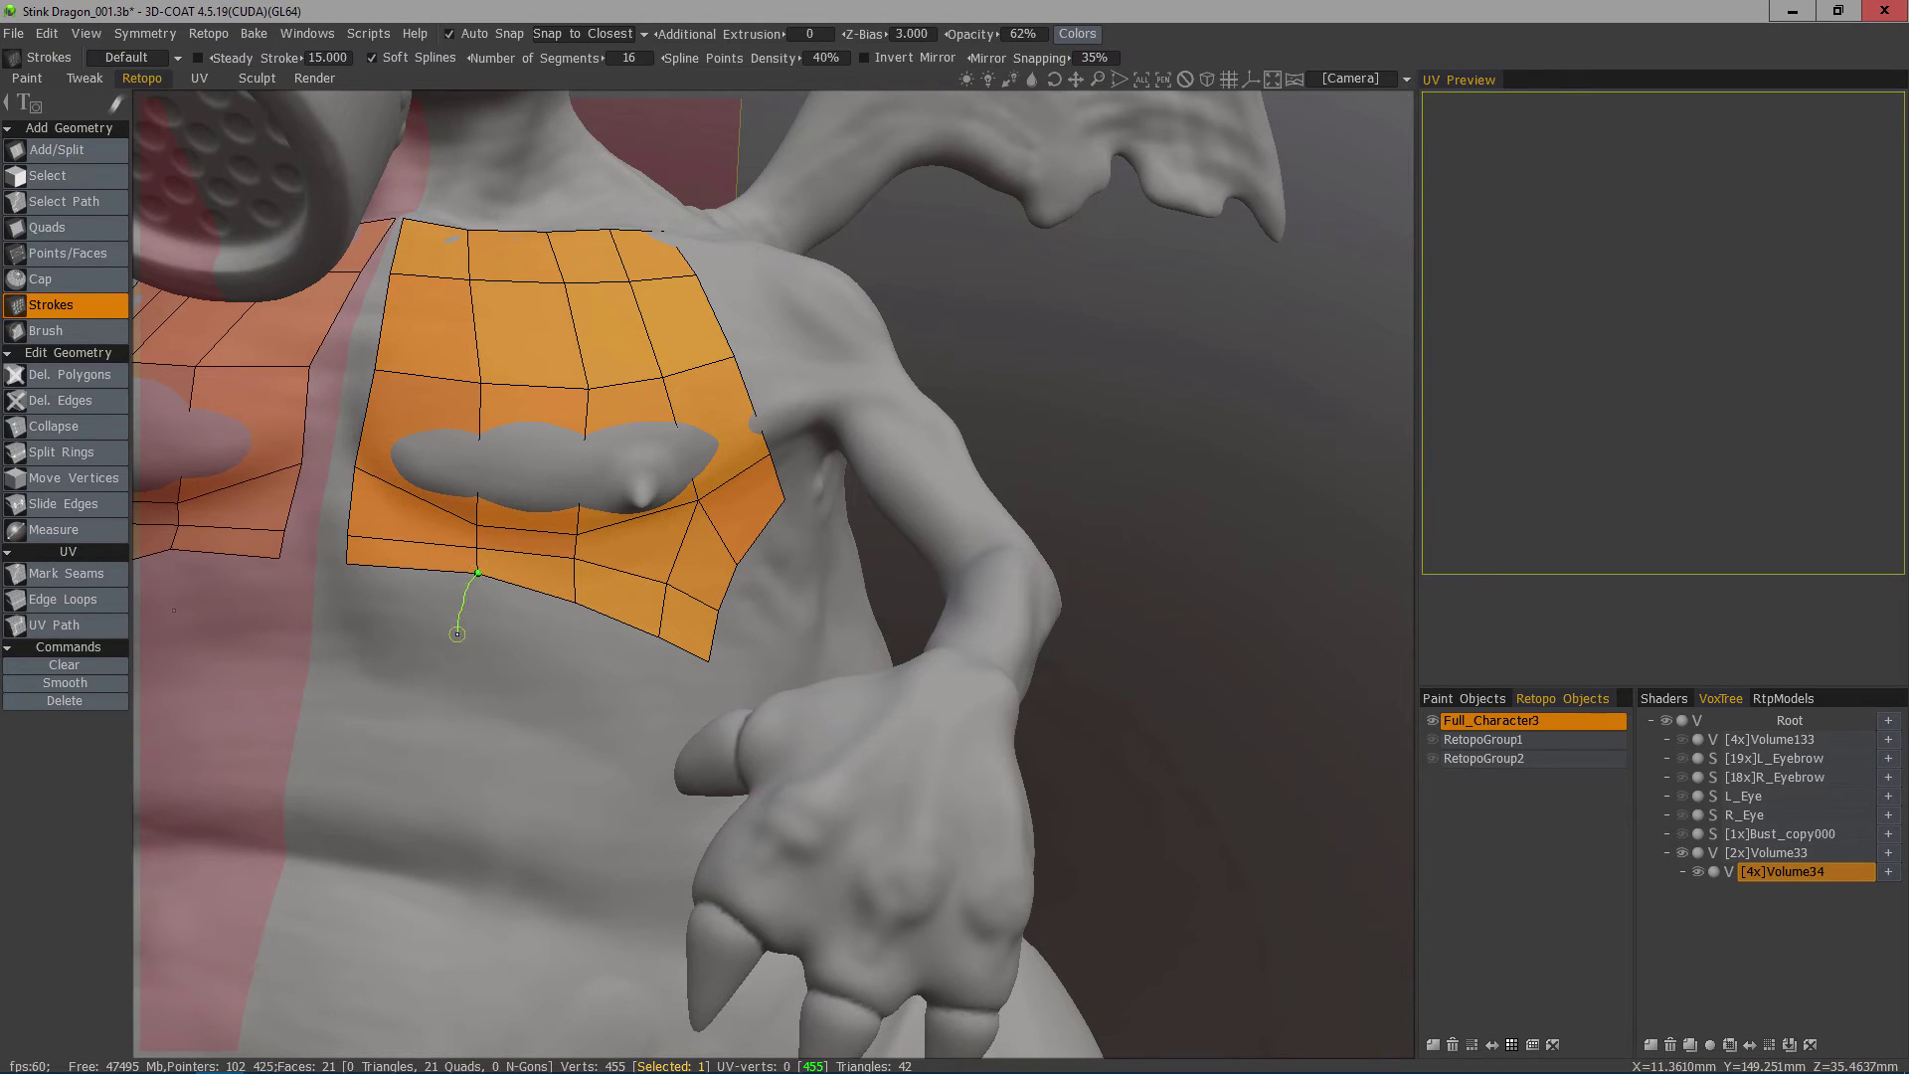
Draw two crossing strokes down the belly from the mesh's two innermost lower-edge vertices, undoing a trial face generation.
drag(409, 769, 408, 774)
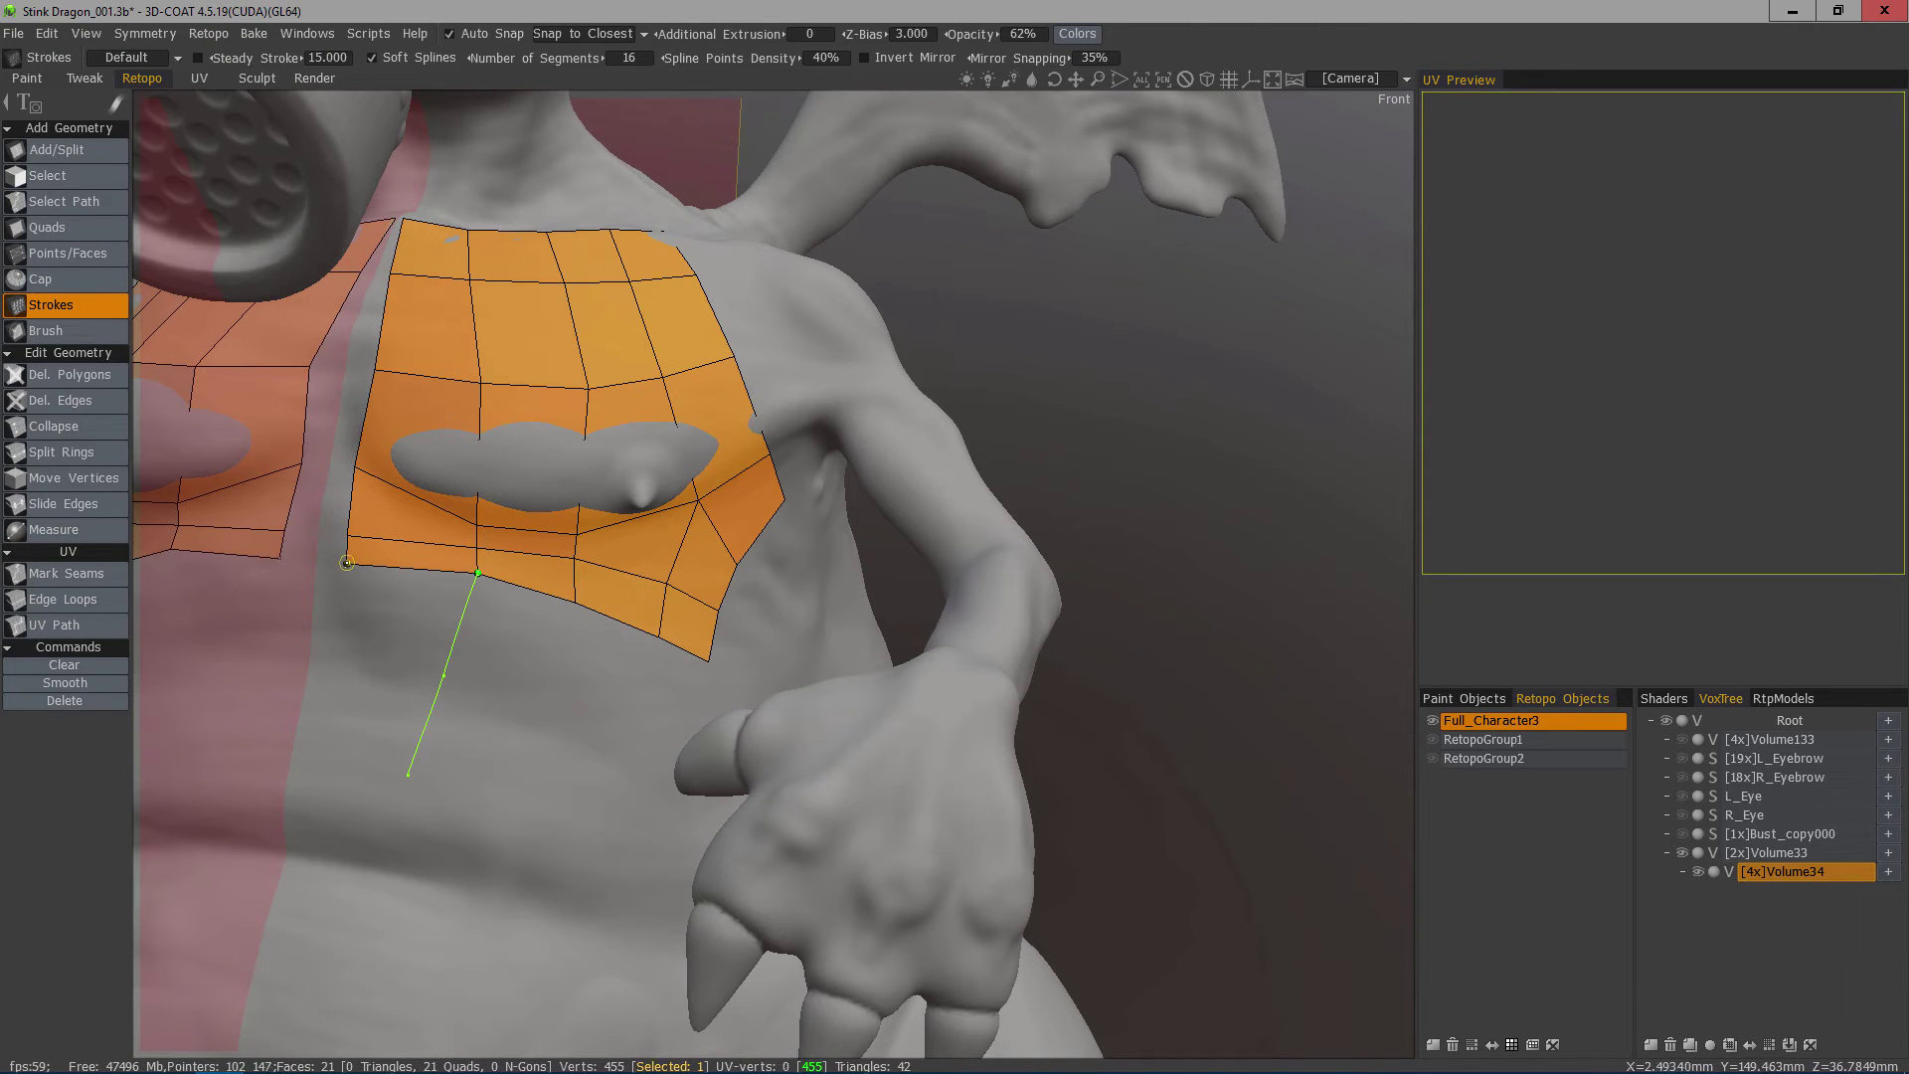
drag(382, 631, 439, 739)
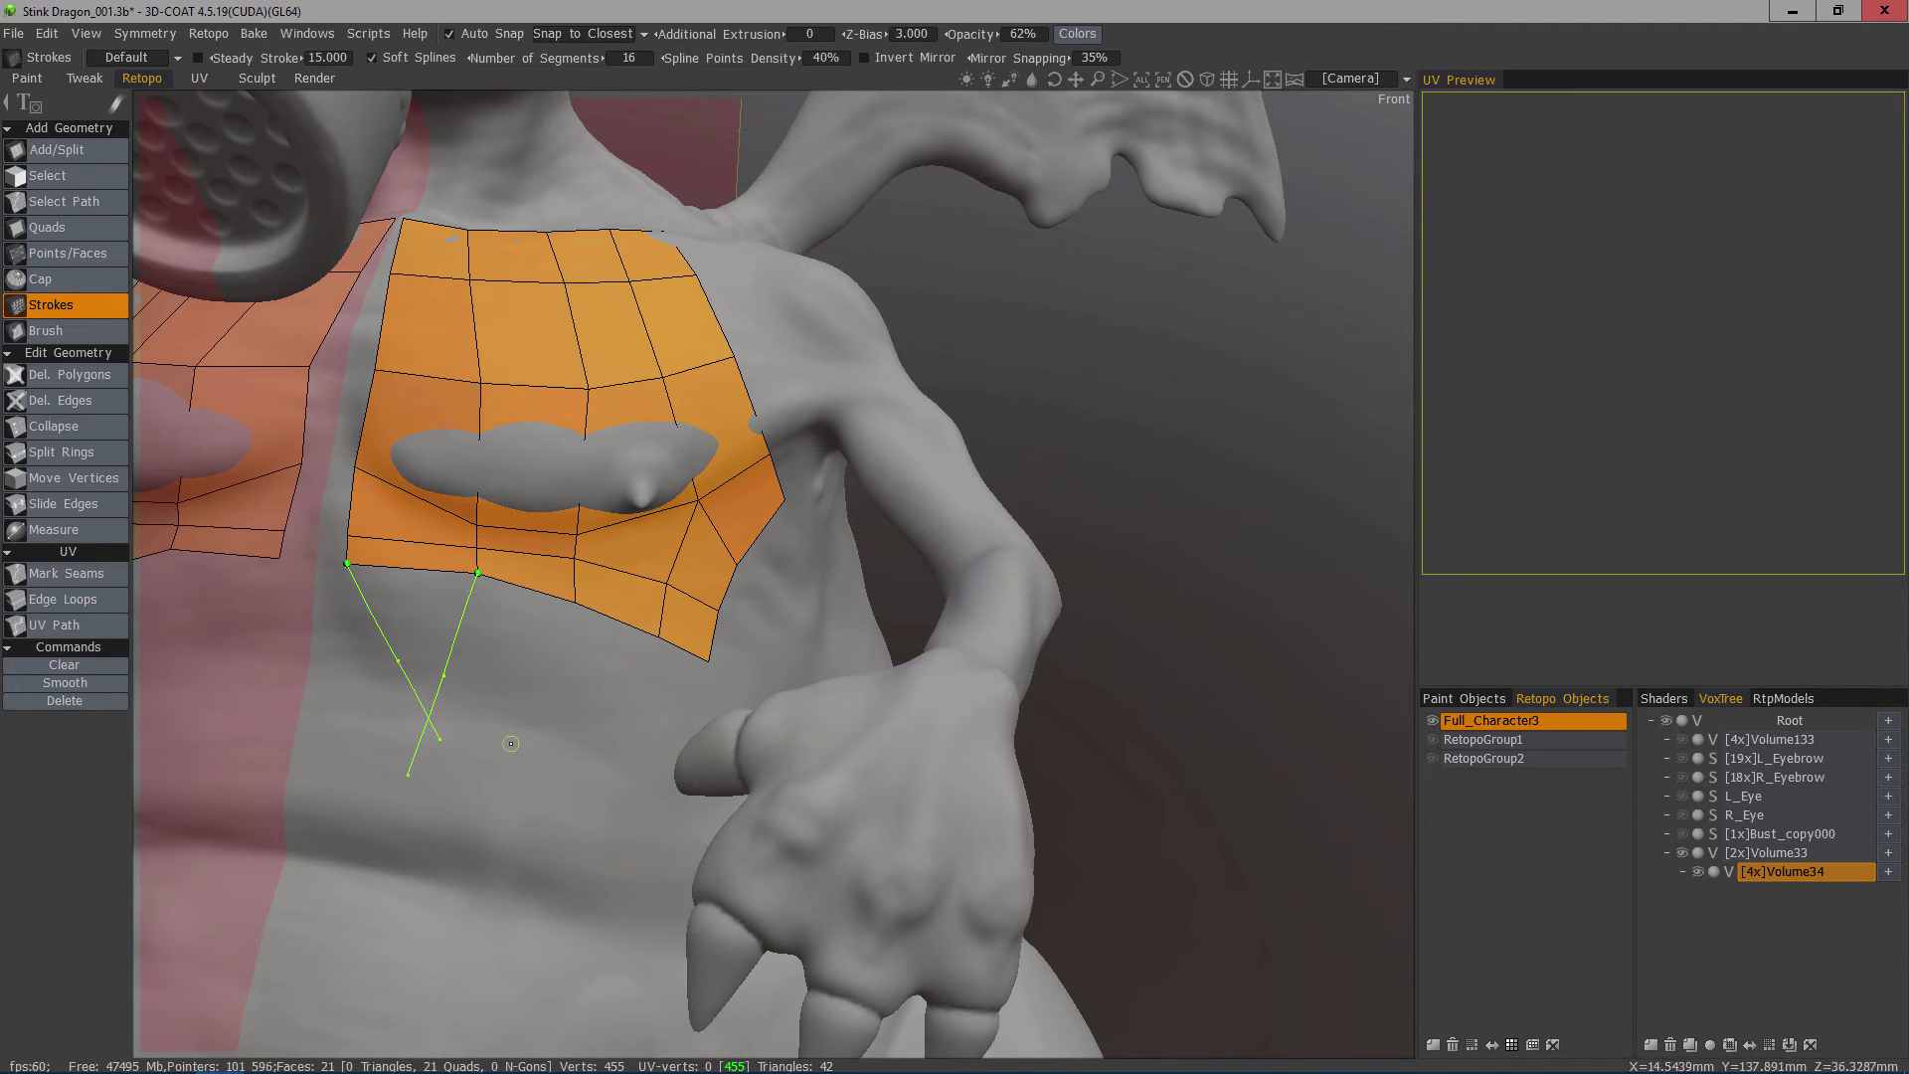
key(Return)
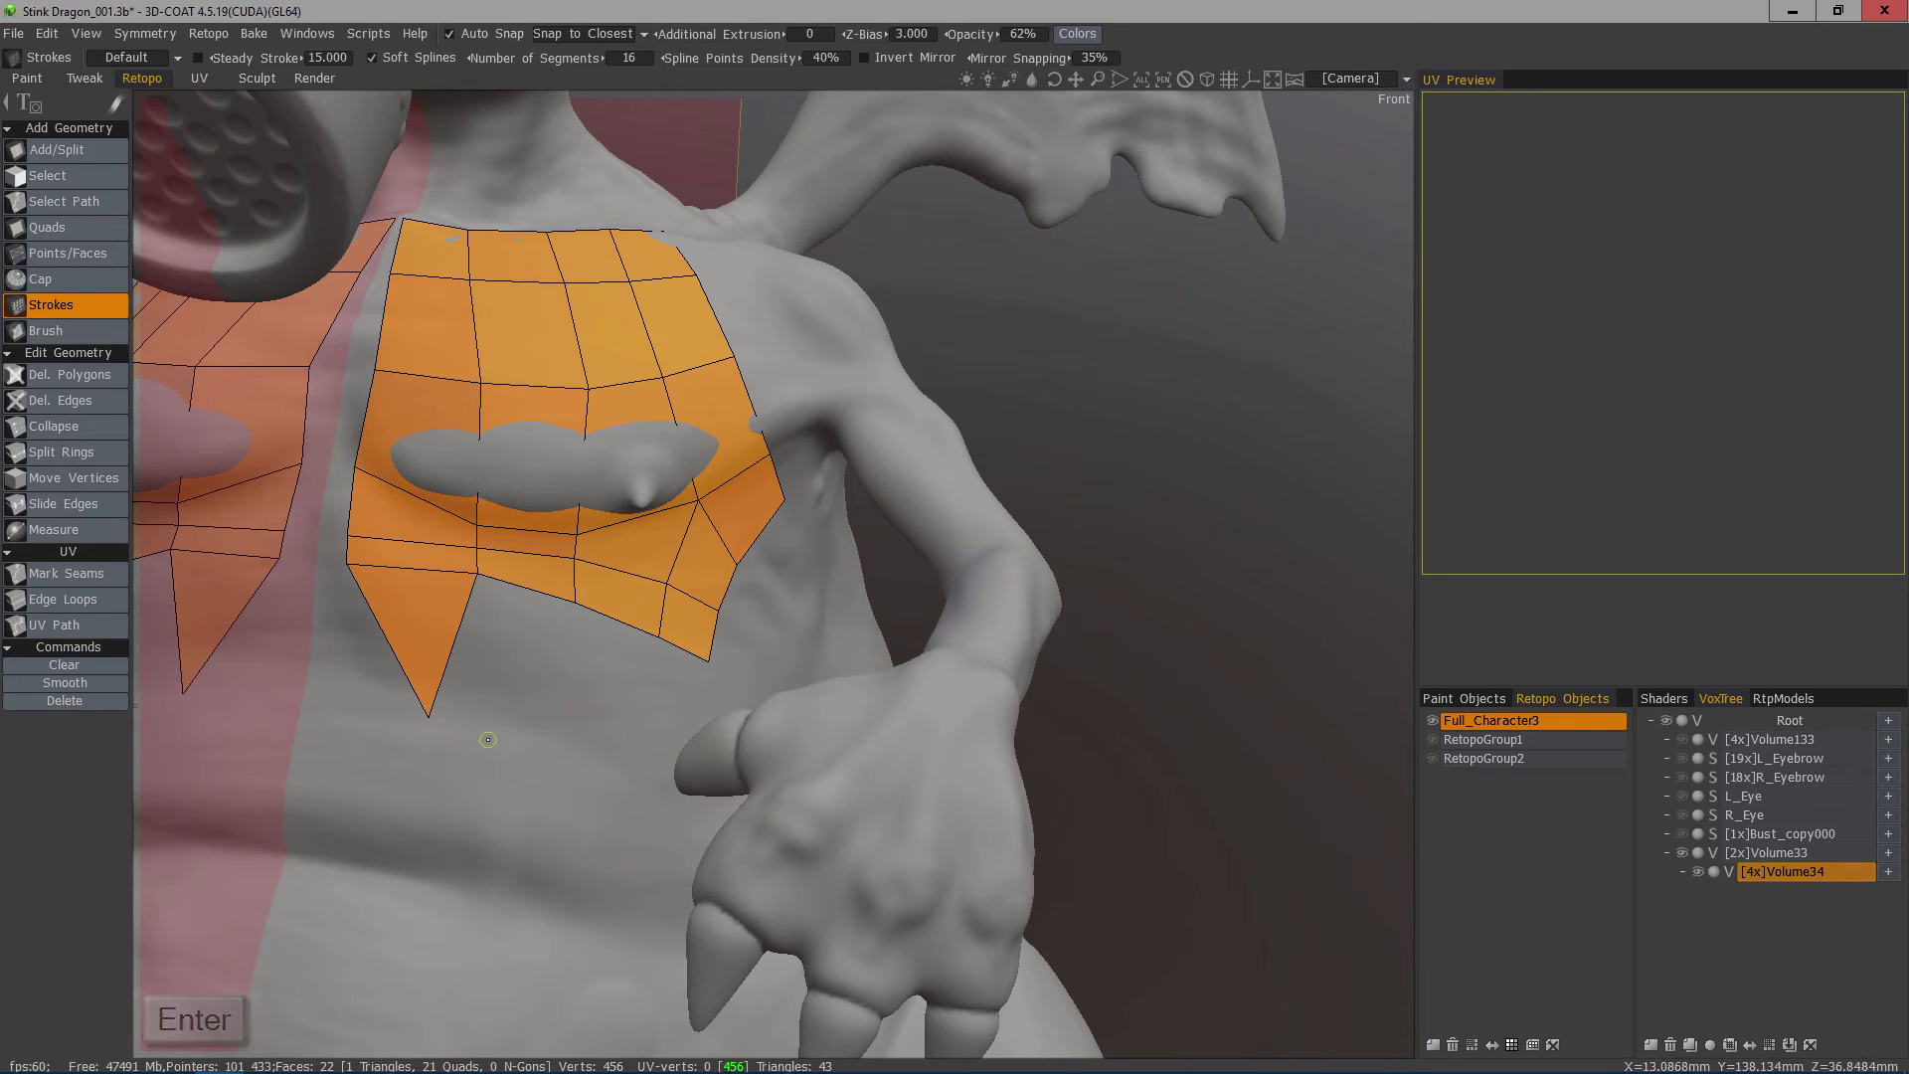
key(ctrl+z)
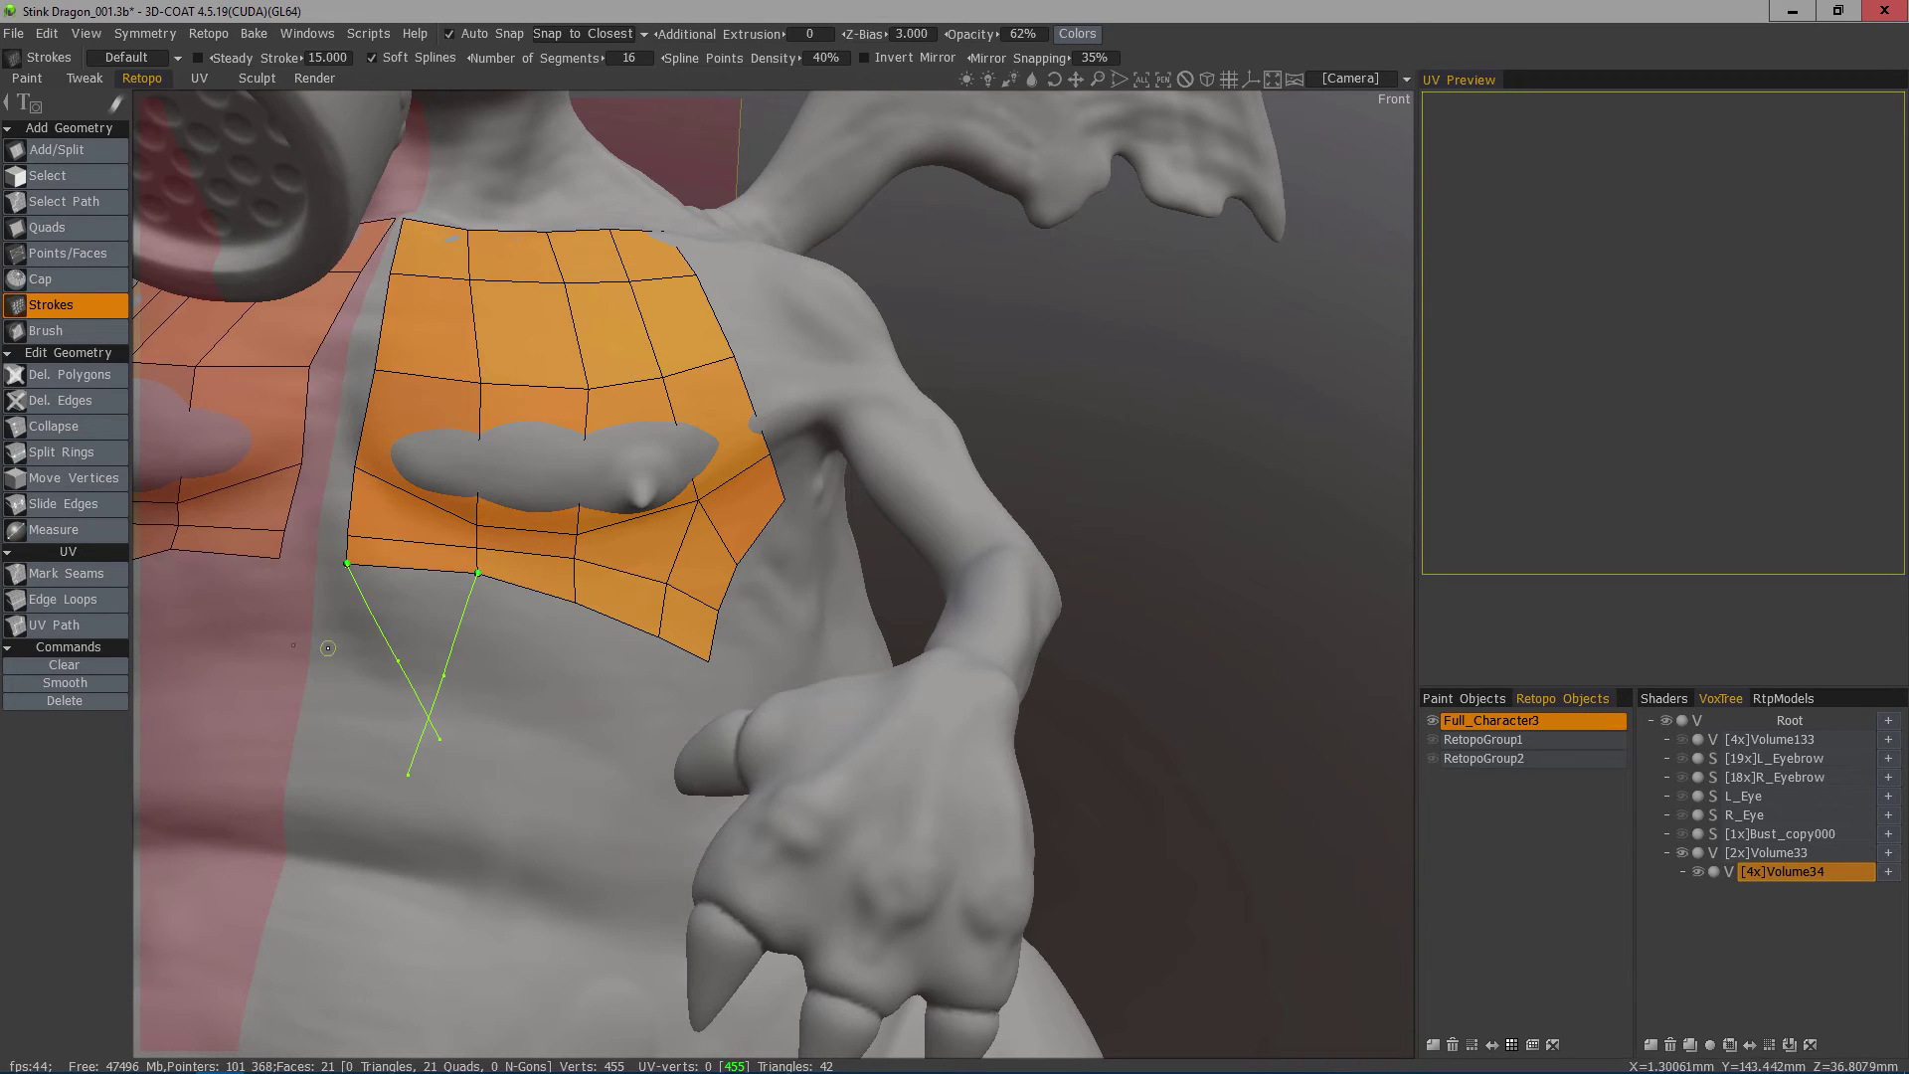
Reshape the two crossing belly strokes so they run side by side down from their mesh vertices.
drag(393, 652, 354, 673)
drag(441, 738, 339, 737)
mouse_move(350, 656)
mouse_down()
mouse_move(465, 668)
mouse_move(459, 651)
mouse_up()
mouse_move(407, 774)
mouse_down()
mouse_move(452, 743)
mouse_move(452, 766)
mouse_up()
drag(459, 652, 468, 652)
Draw two strokes across the vertical belly strokes, smoothing the lower one before adding the upper one.
mouse_move(594, 758)
mouse_down()
mouse_move(448, 713)
mouse_move(276, 699)
mouse_move(518, 731)
mouse_up()
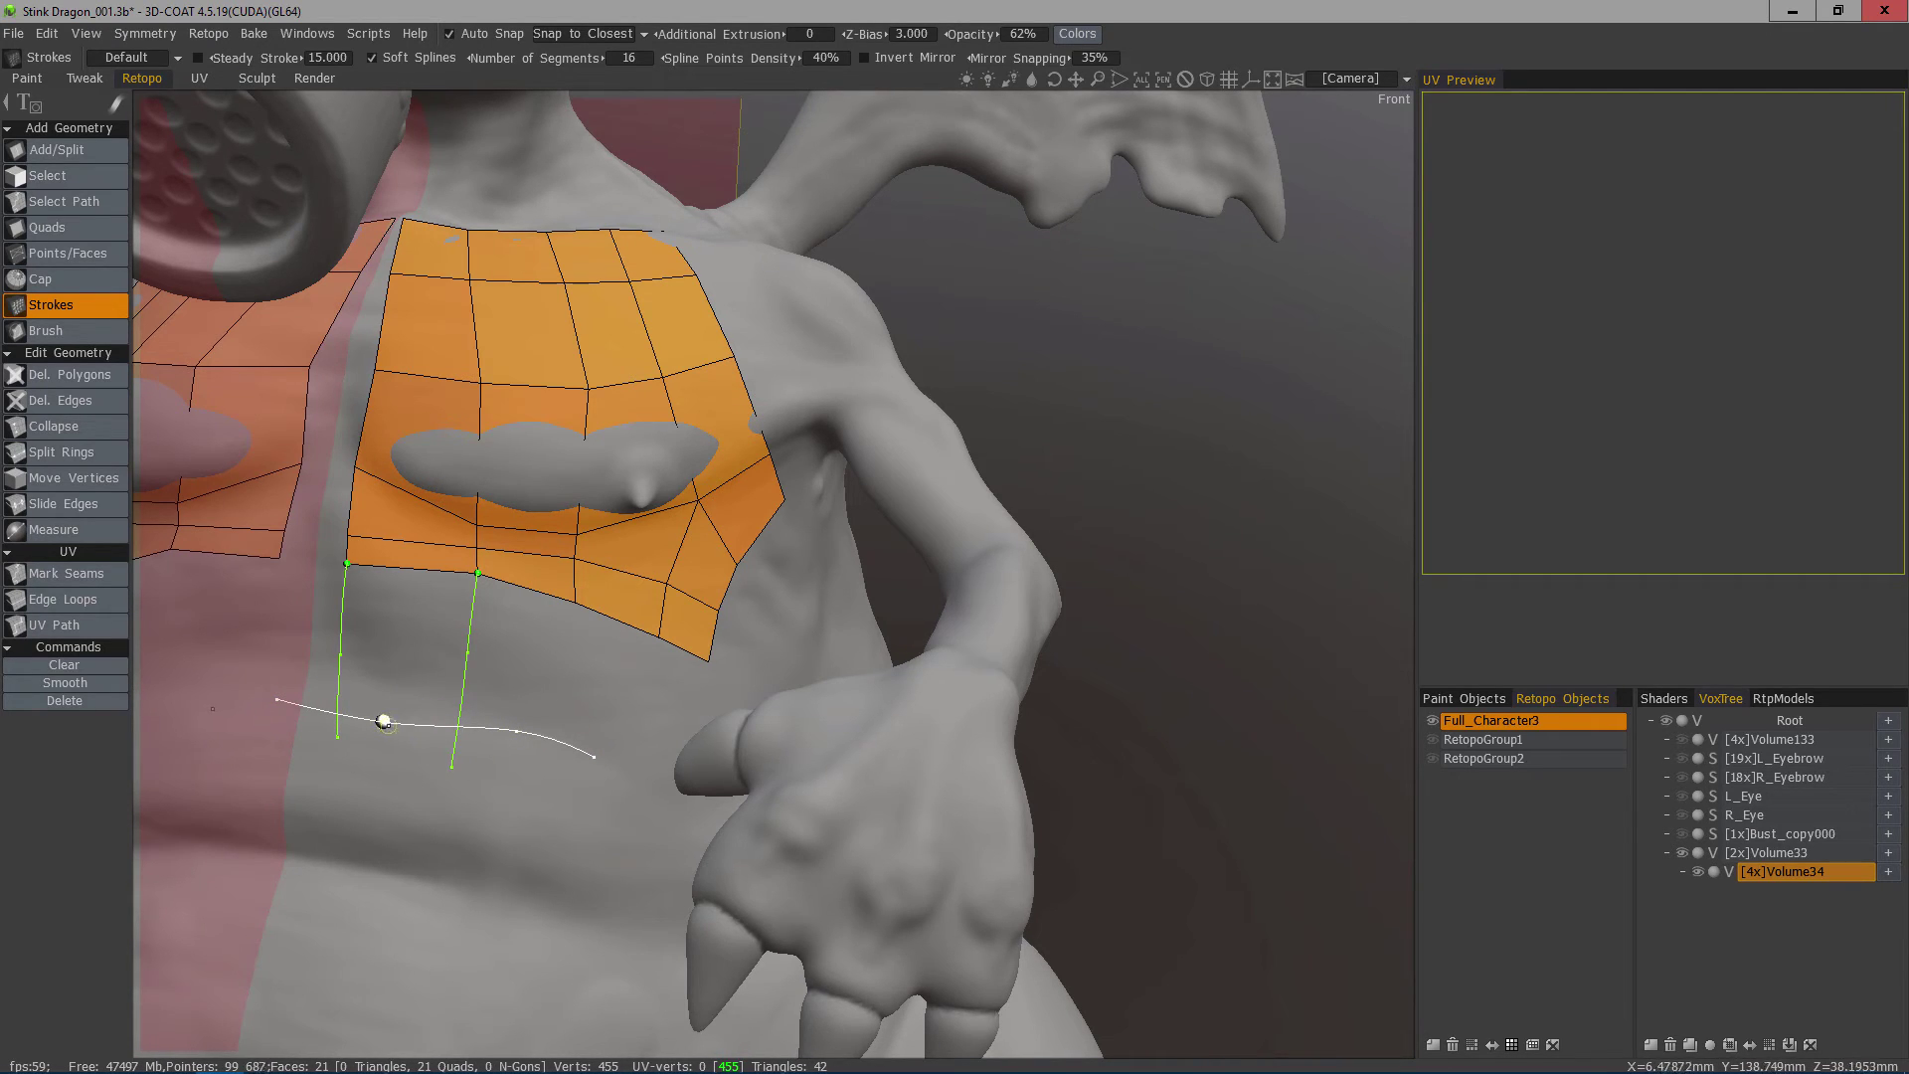
click(63, 684)
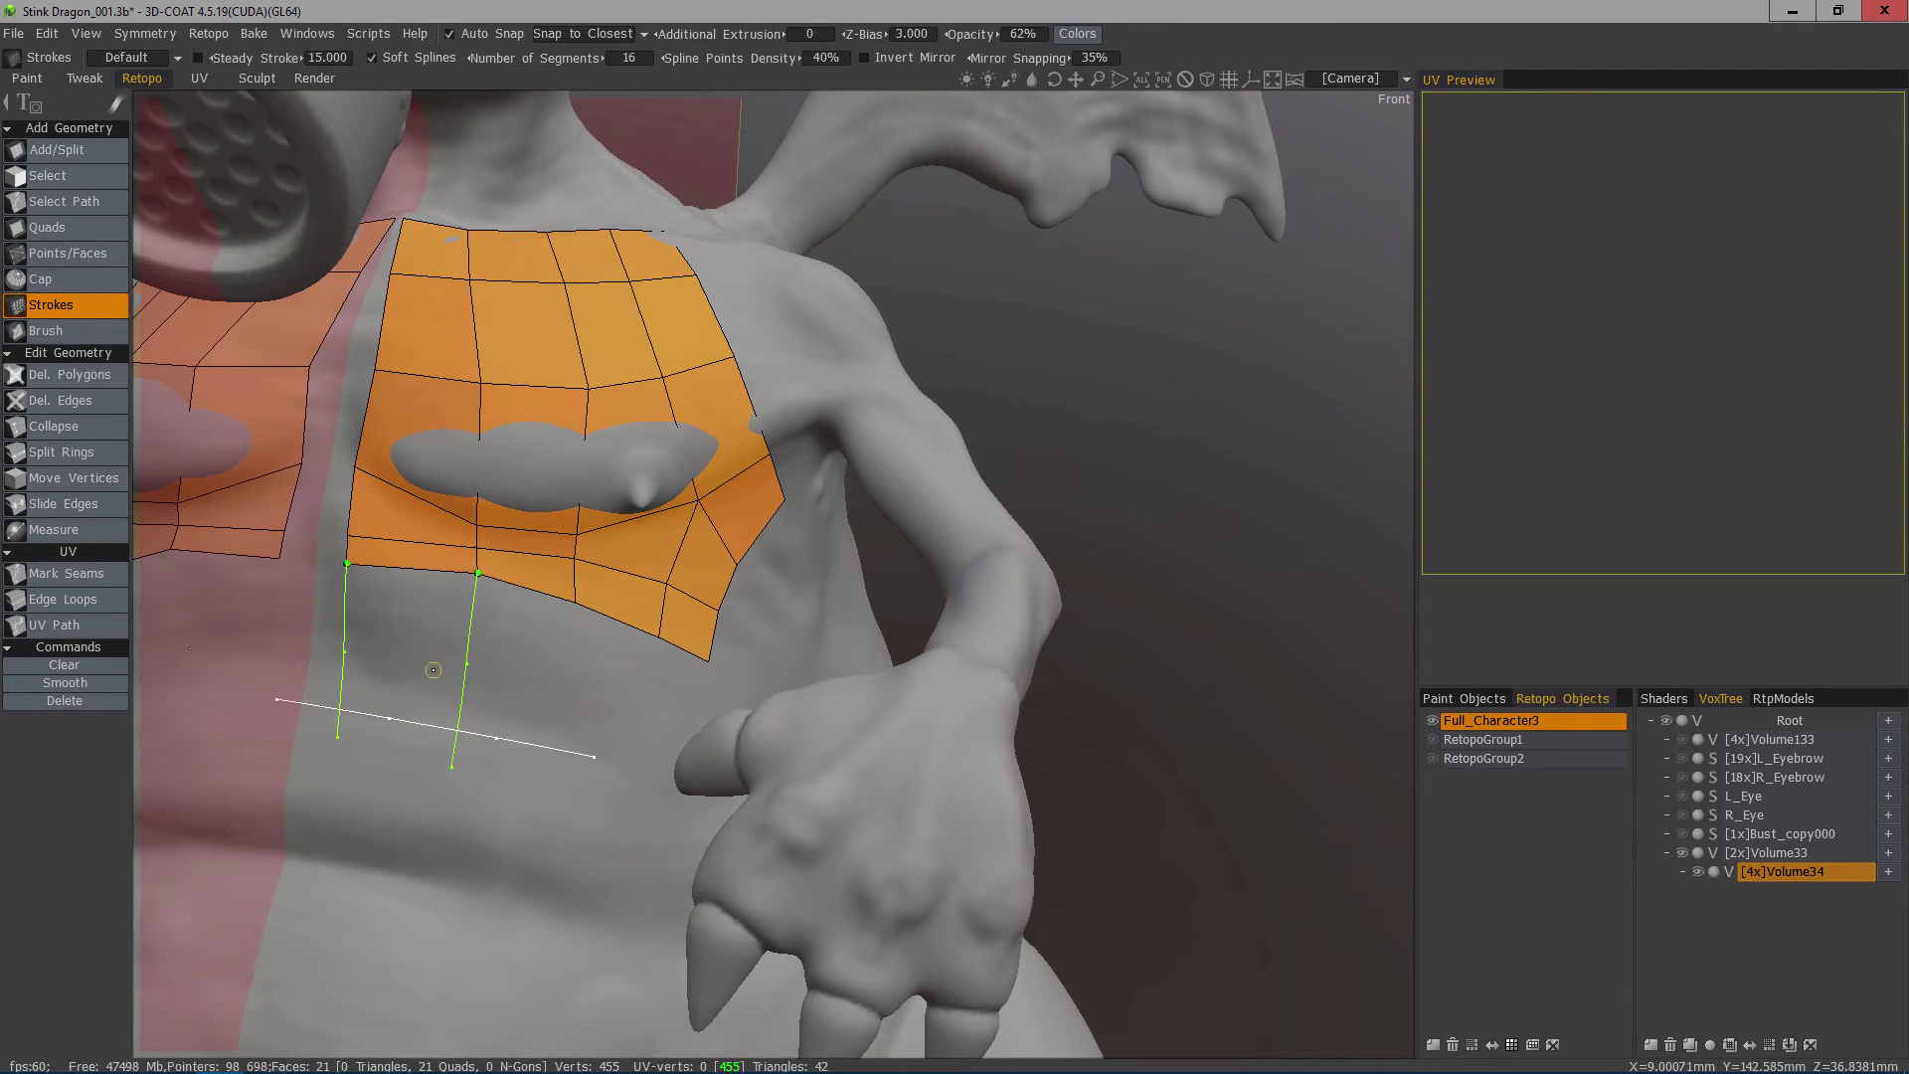
drag(310, 625, 688, 709)
Add two vertical strokes up to the next lower-edge vertices of the mesh and extend both cross strokes toward the character's side.
drag(547, 769, 570, 614)
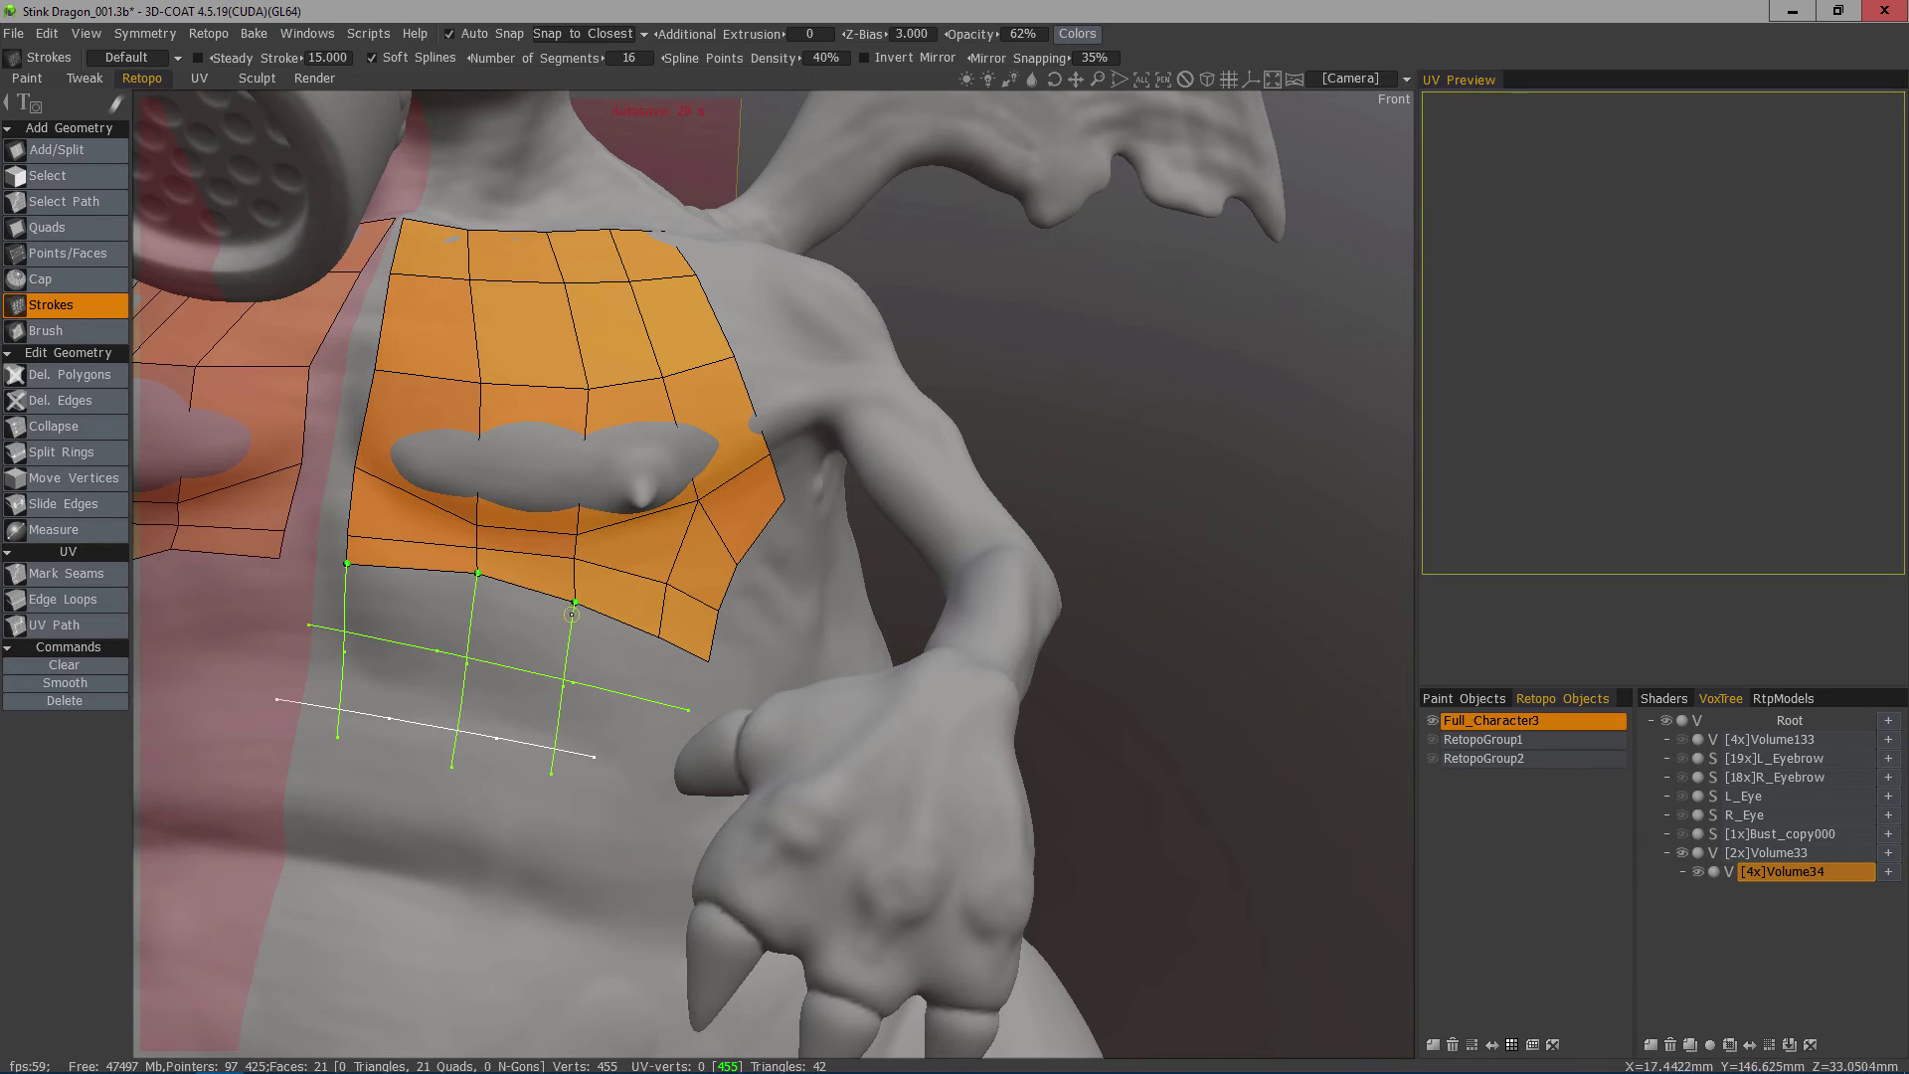
drag(632, 792, 658, 636)
click(656, 766)
mouse_move(398, 626)
alt+mouse_down()
mouse_move(321, 655)
mouse_move(347, 656)
alt+mouse_up()
click(670, 752)
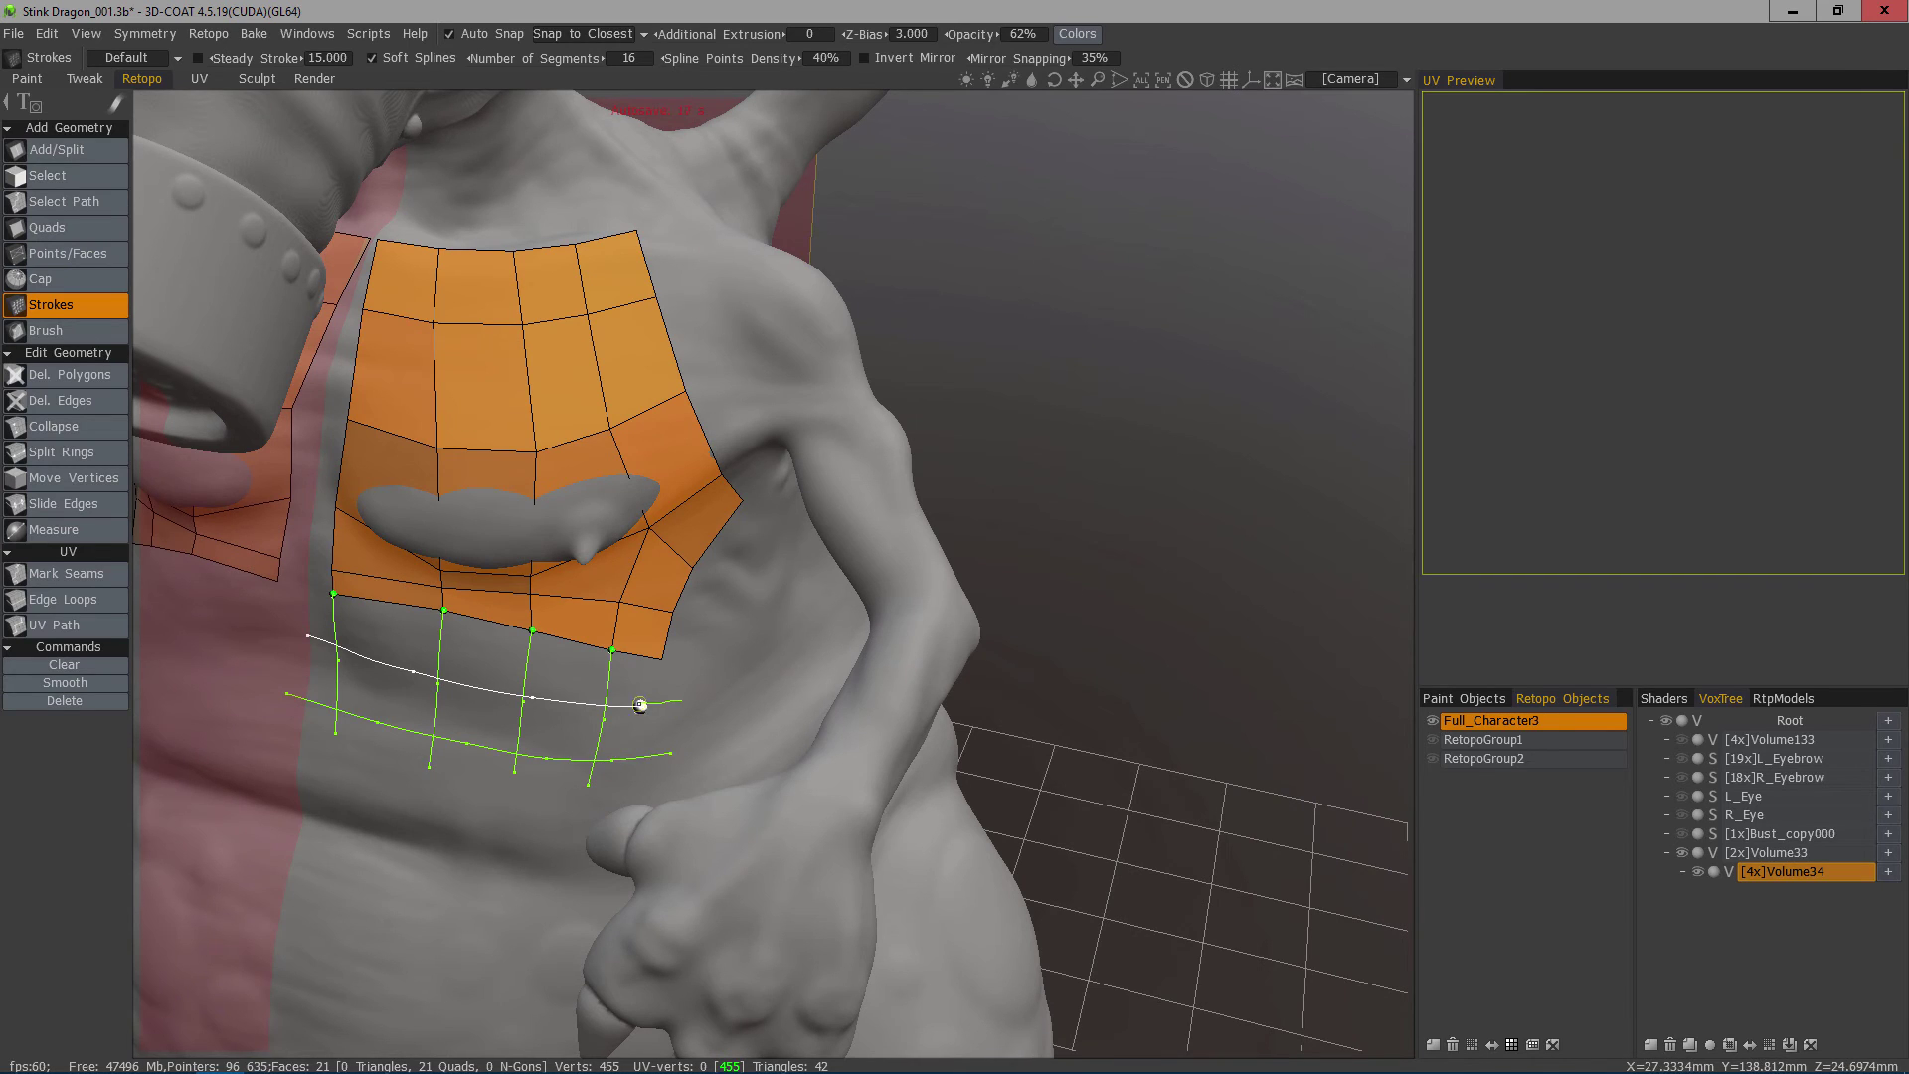
Draw the outermost vertical stroke up to the mesh's lower outer corner and generate the belly faces from the strokes.
drag(639, 781, 662, 658)
key(Return)
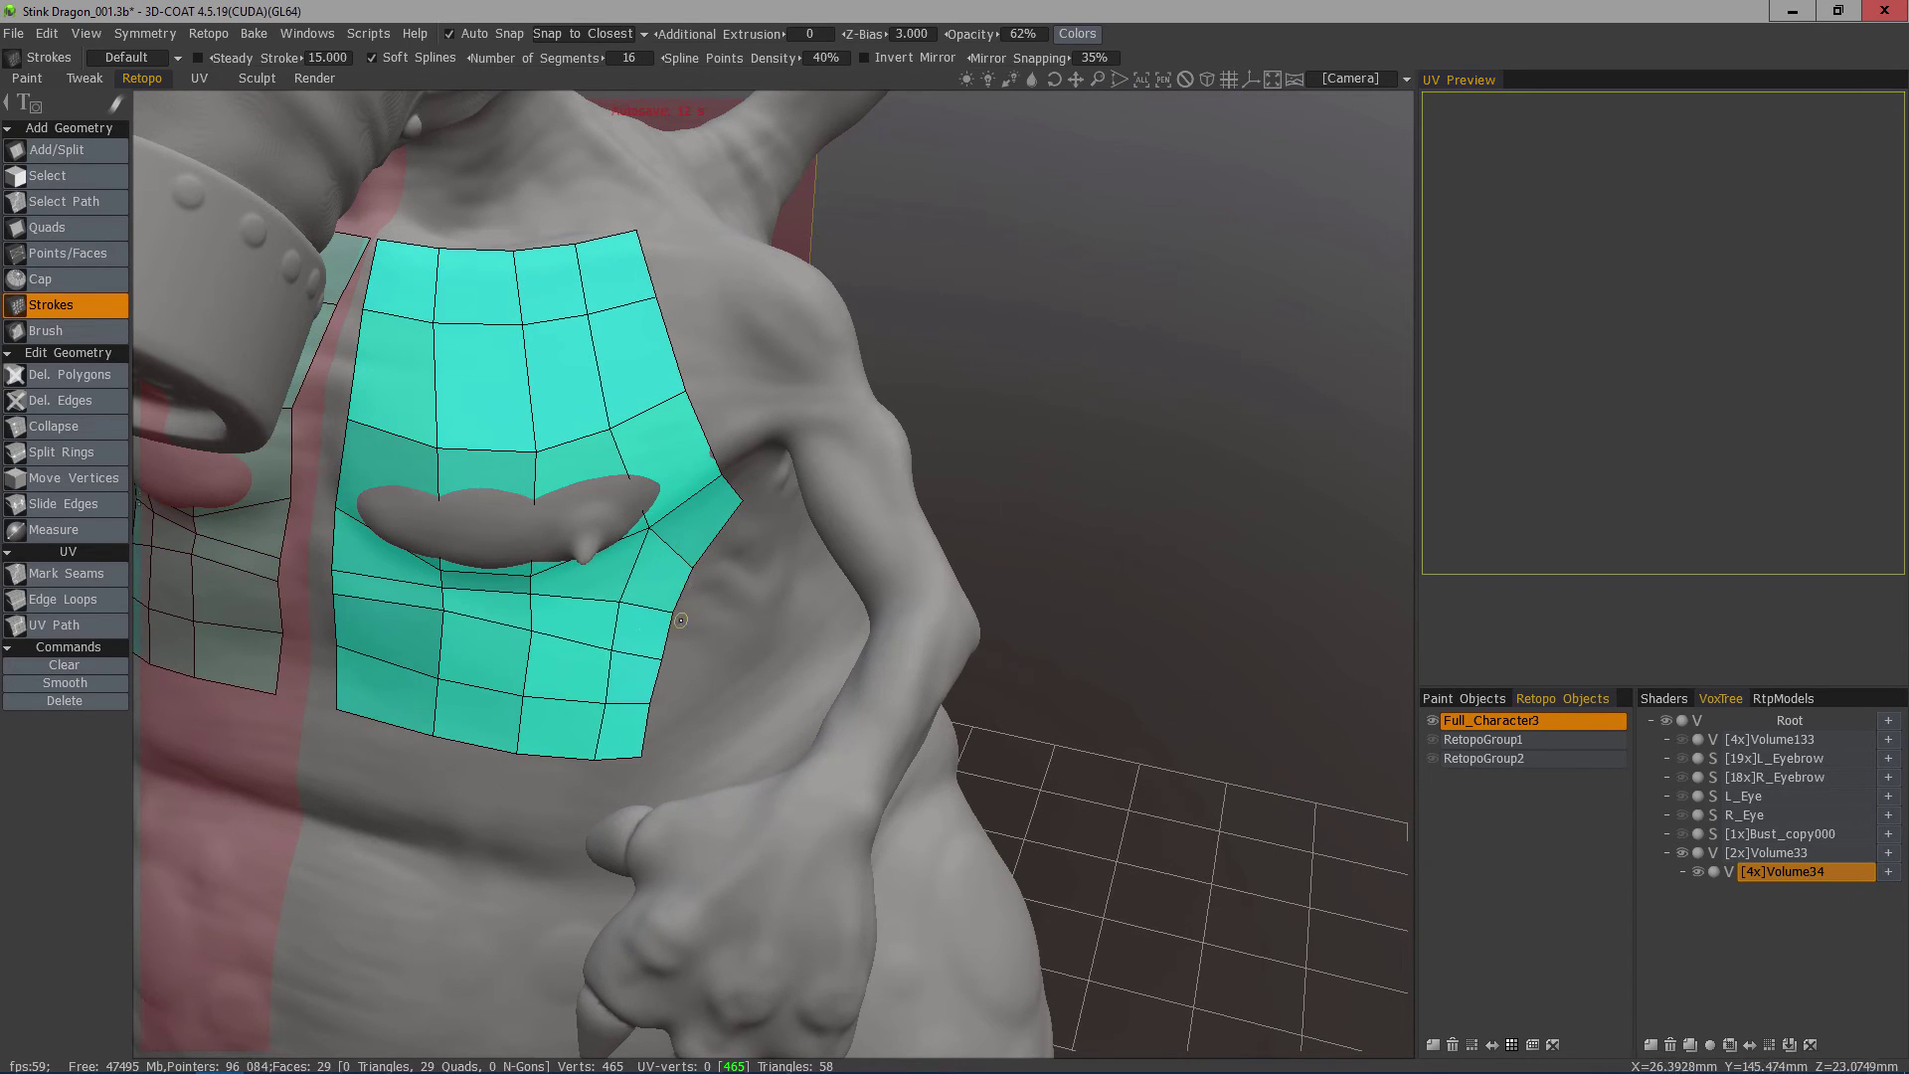
alt+right_drag(681, 594, 677, 573)
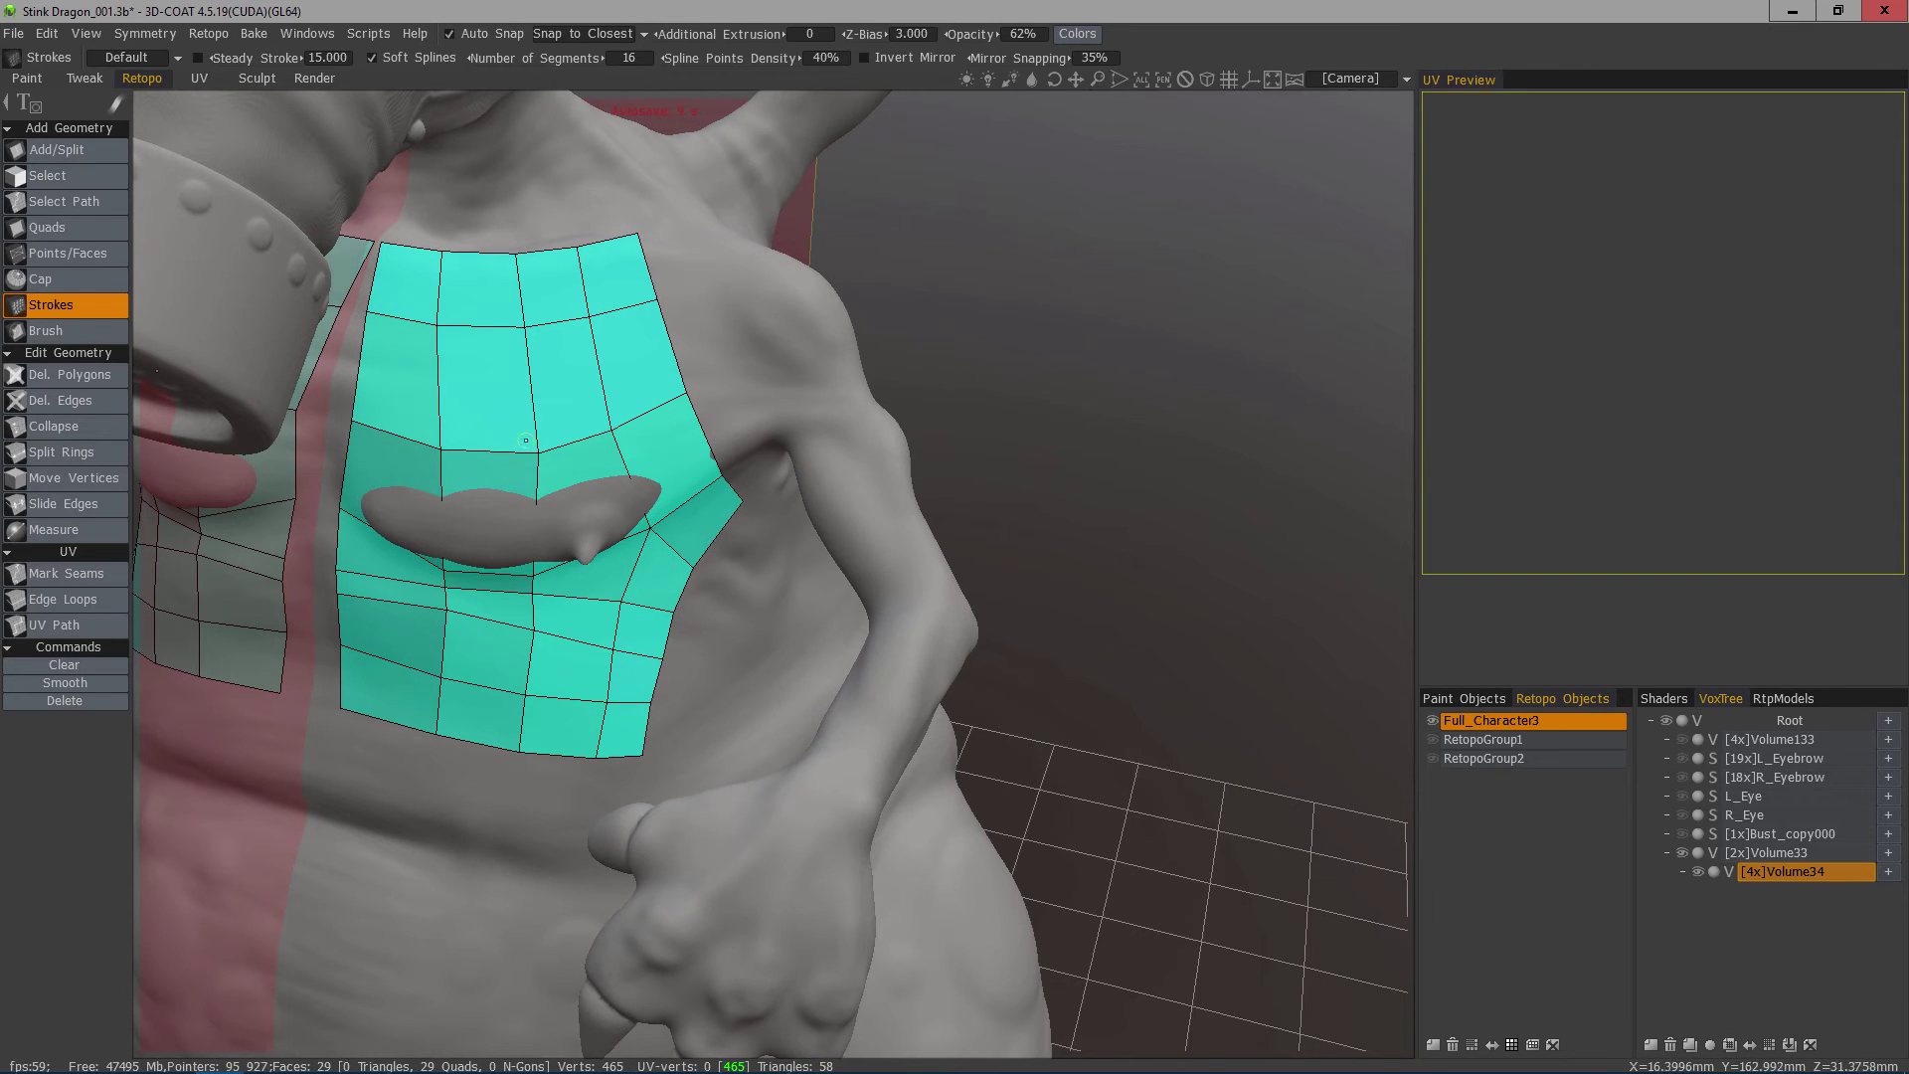
middle_drag(532, 457, 386, 582)
right_drag(429, 587, 515, 636)
middle_drag(521, 647, 526, 609)
scroll(525, 609, down, 5)
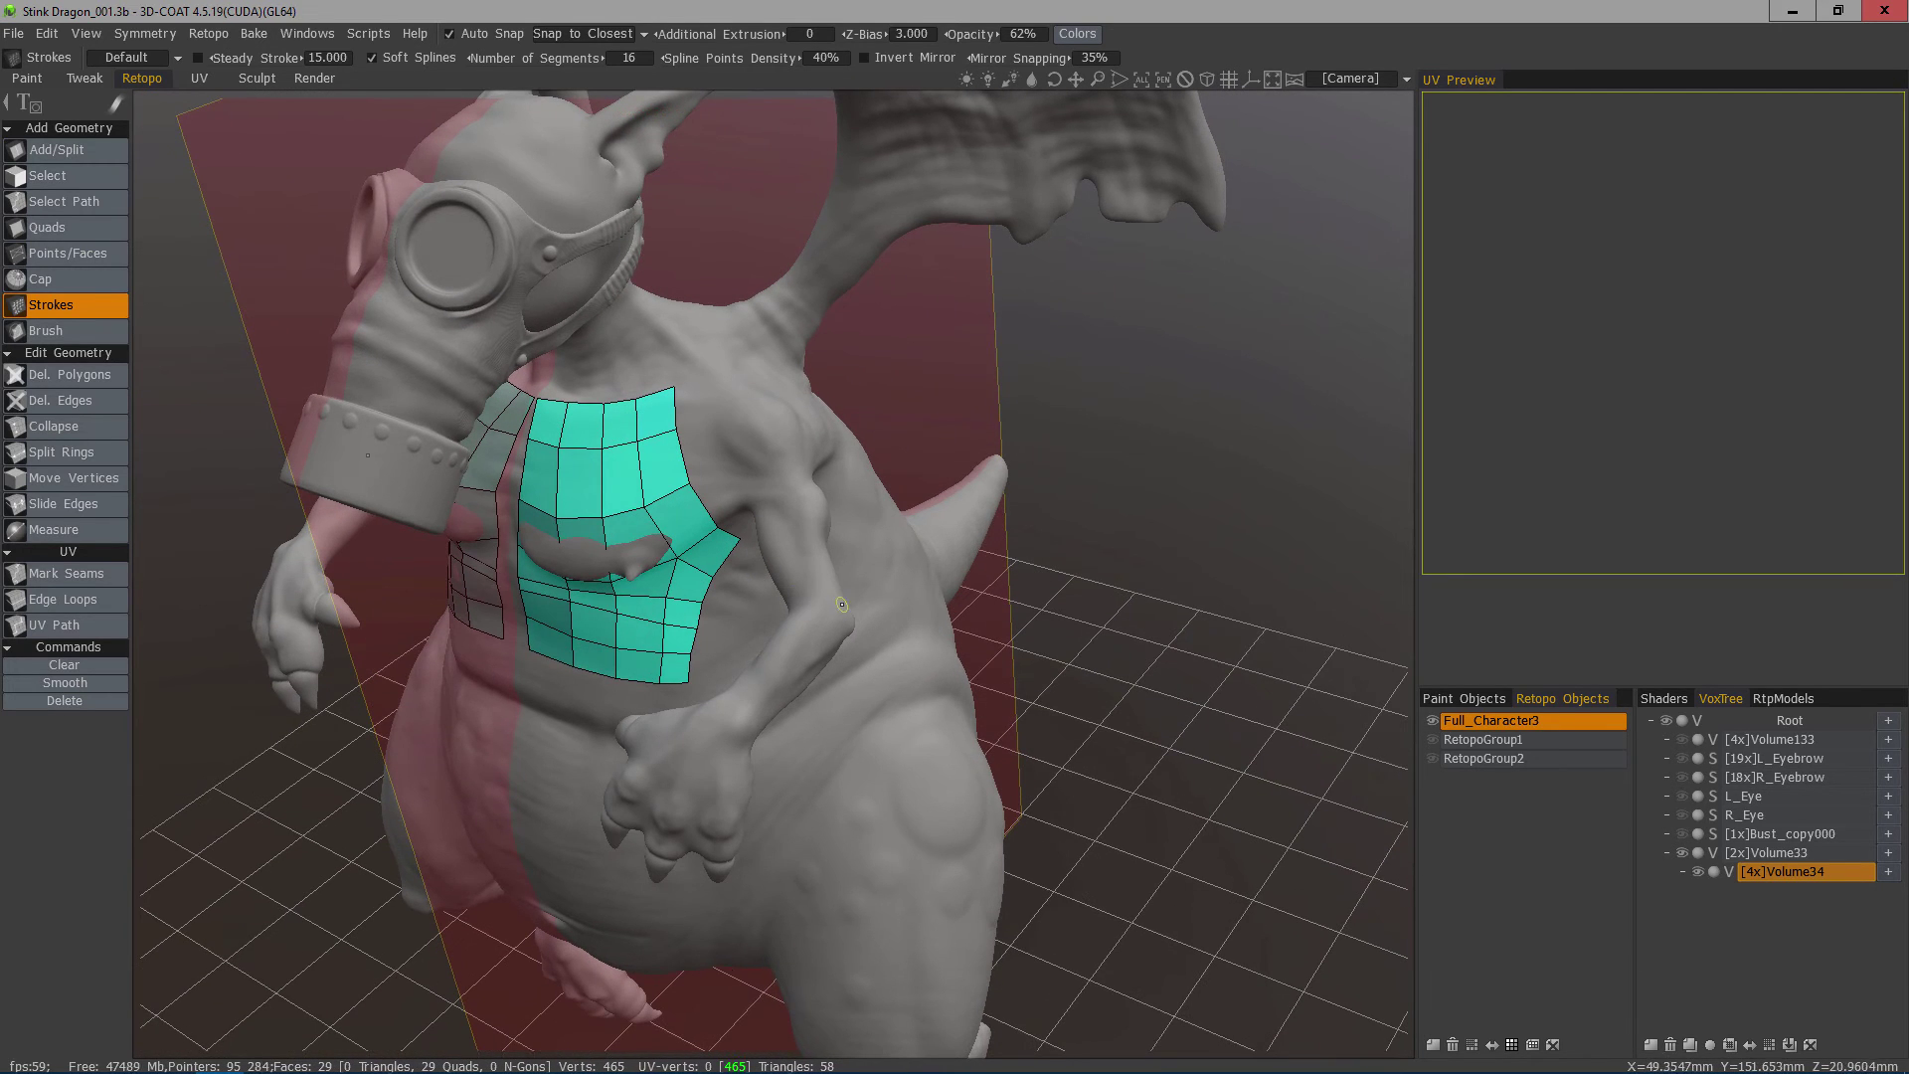
middle_drag(417, 477, 188, 422)
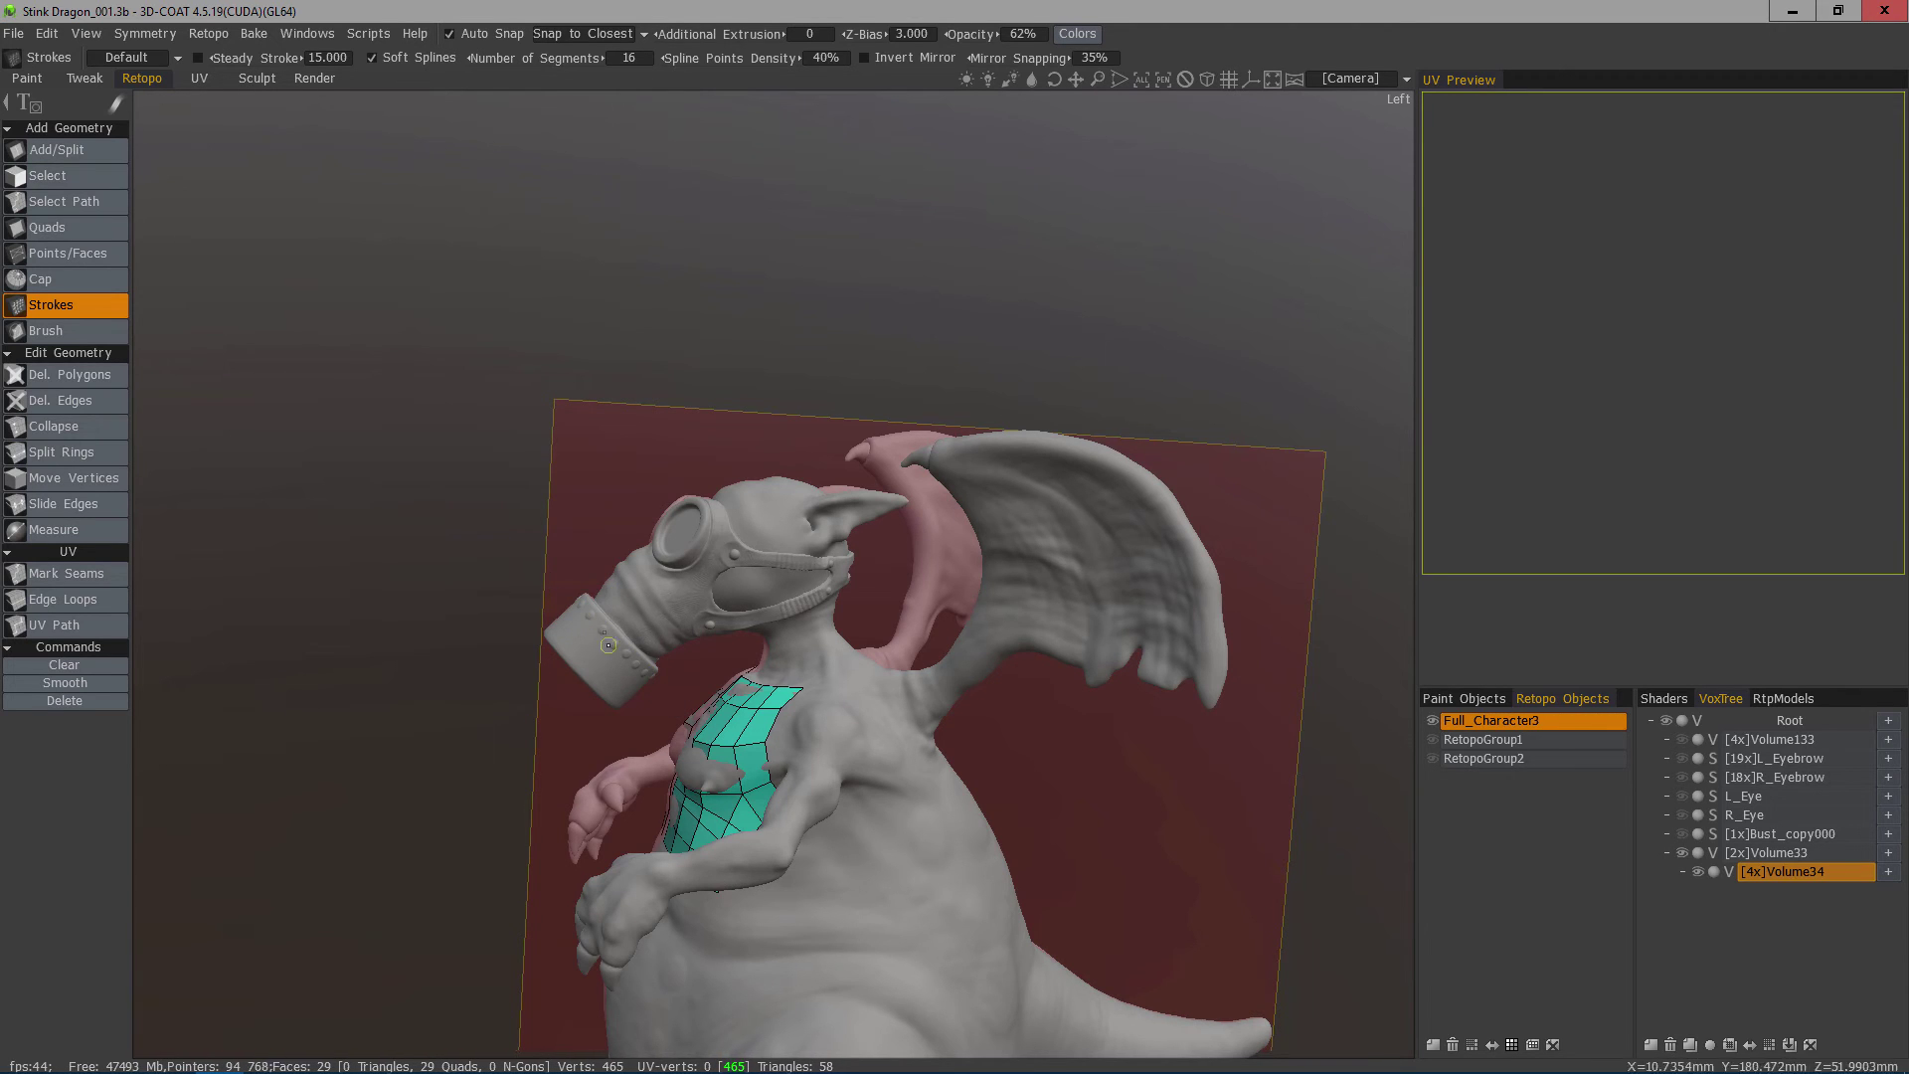
Switch the camera to an orthographic left view of the whole character and turn off symmetry.
alt+middle_drag(609, 683, 417, 472)
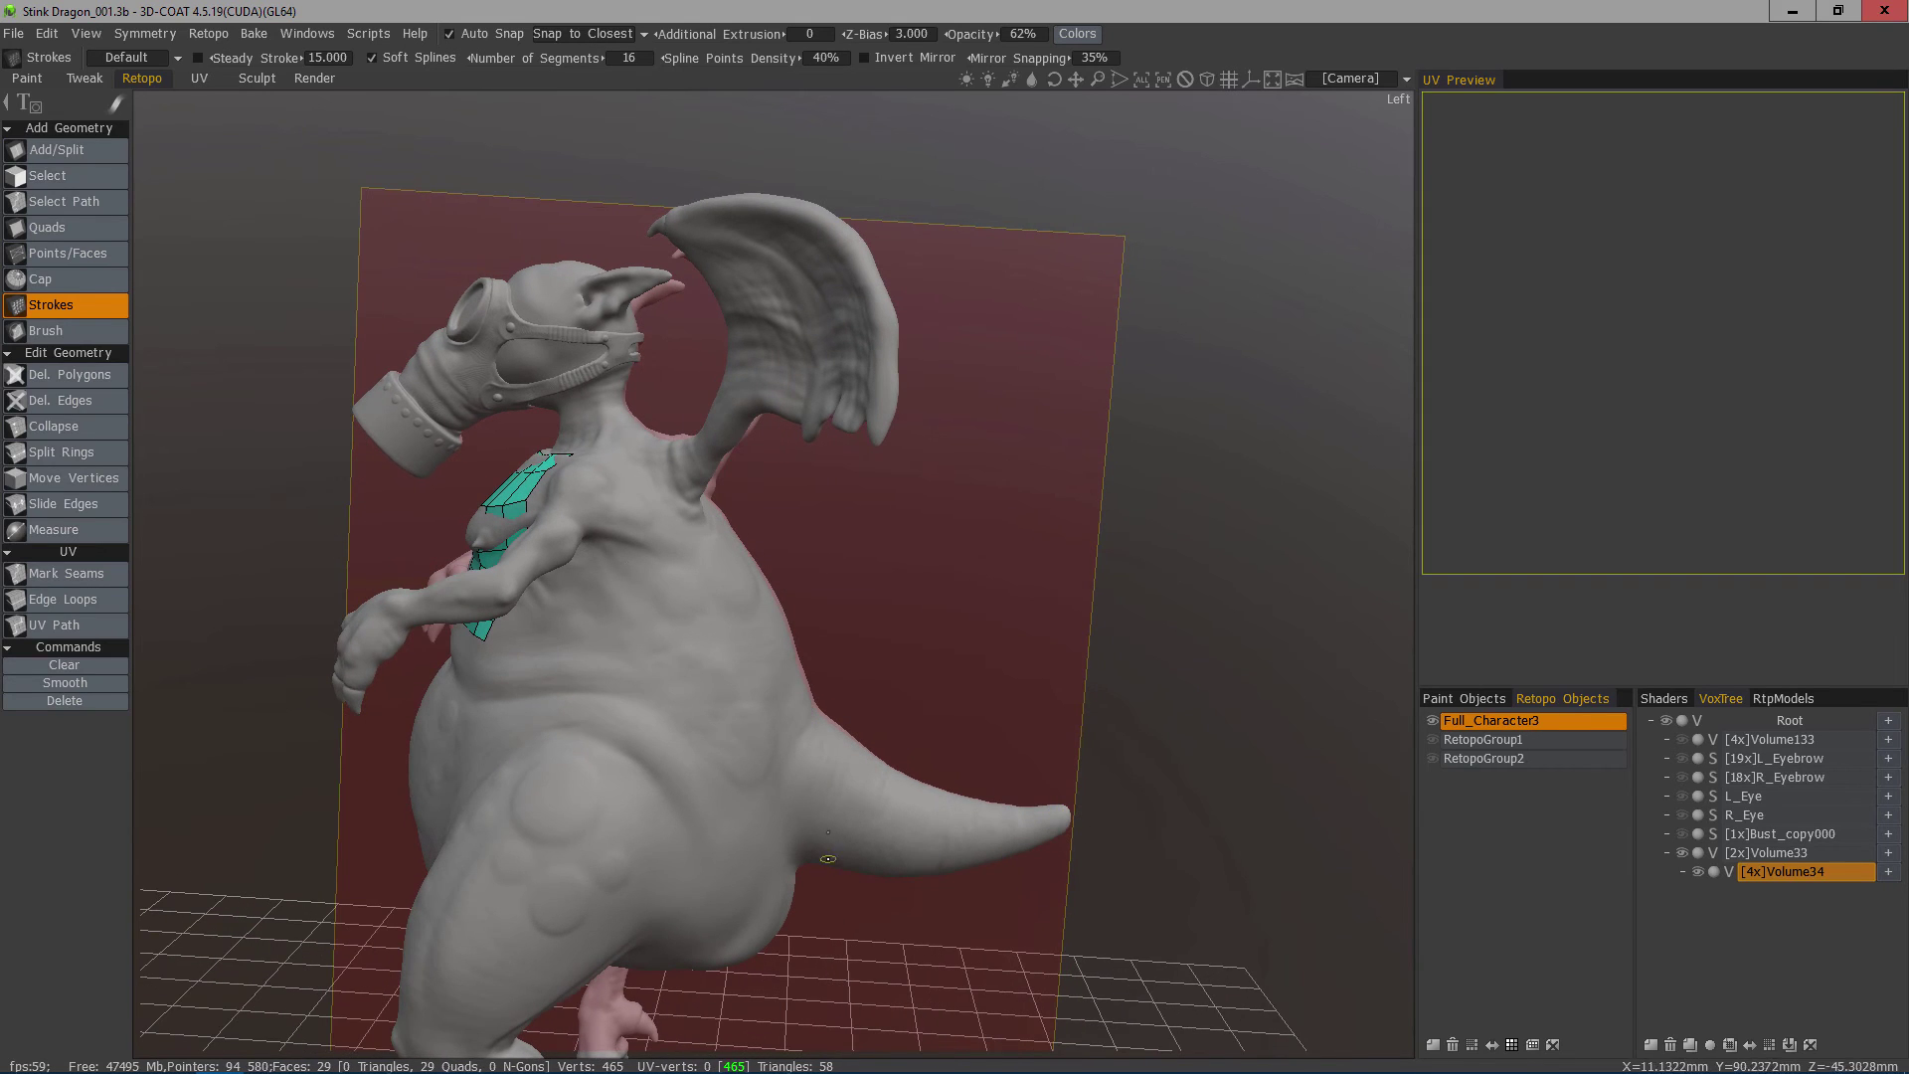
middle_drag(831, 799, 1005, 796)
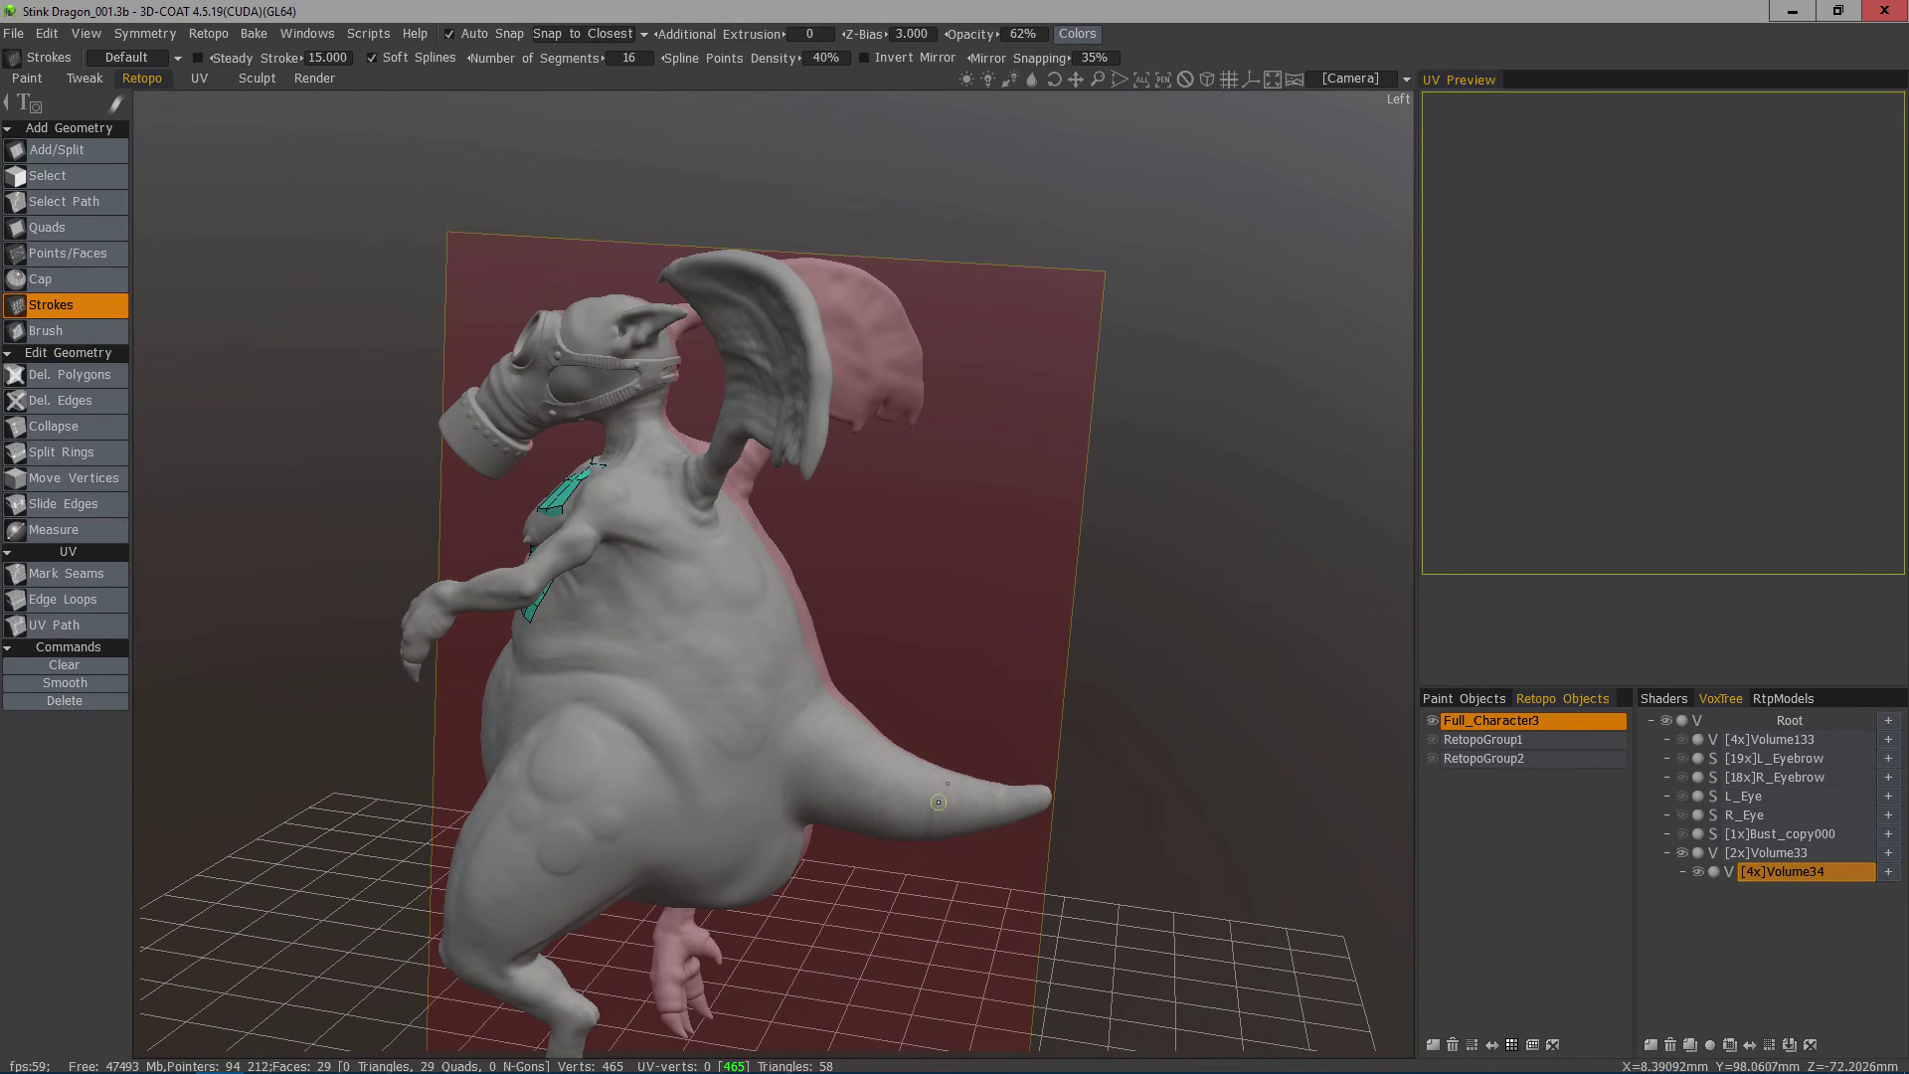
middle_drag(823, 786, 645, 1004)
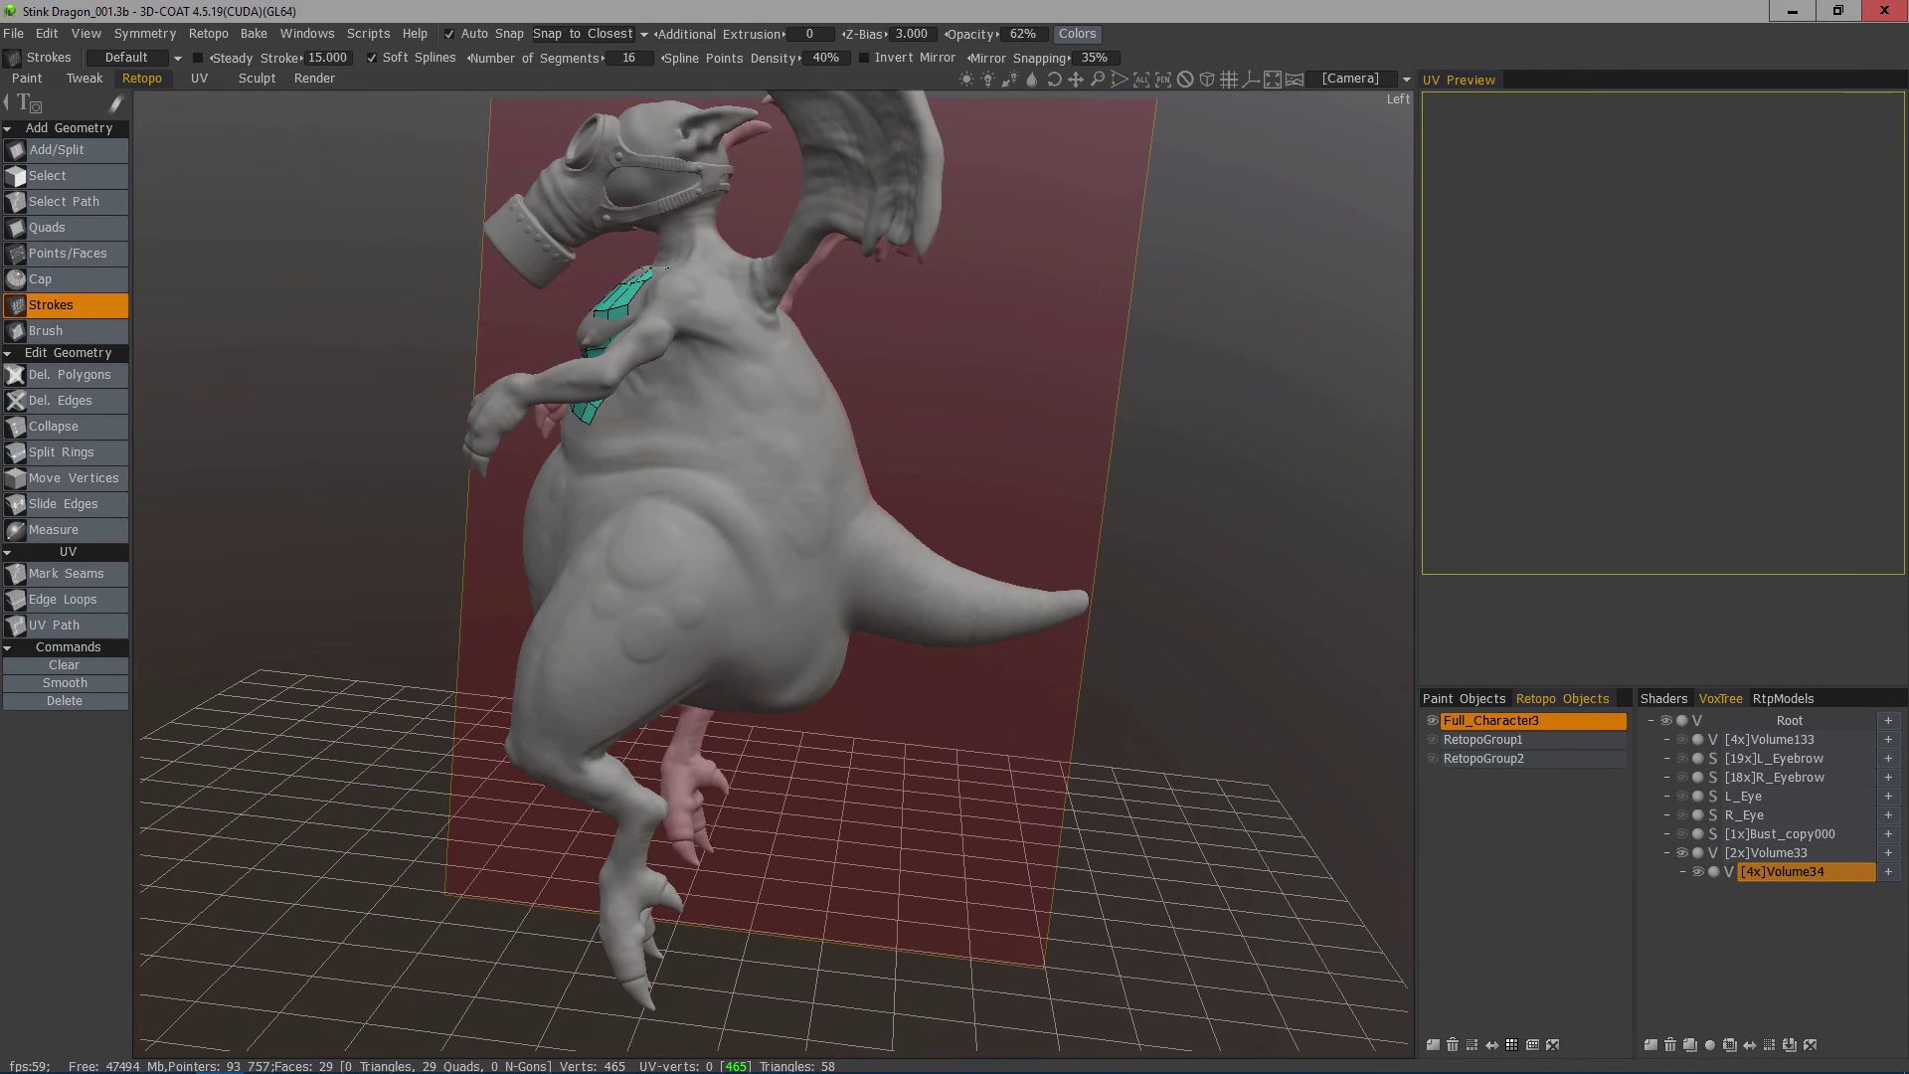
middle_drag(455, 349, 534, 375)
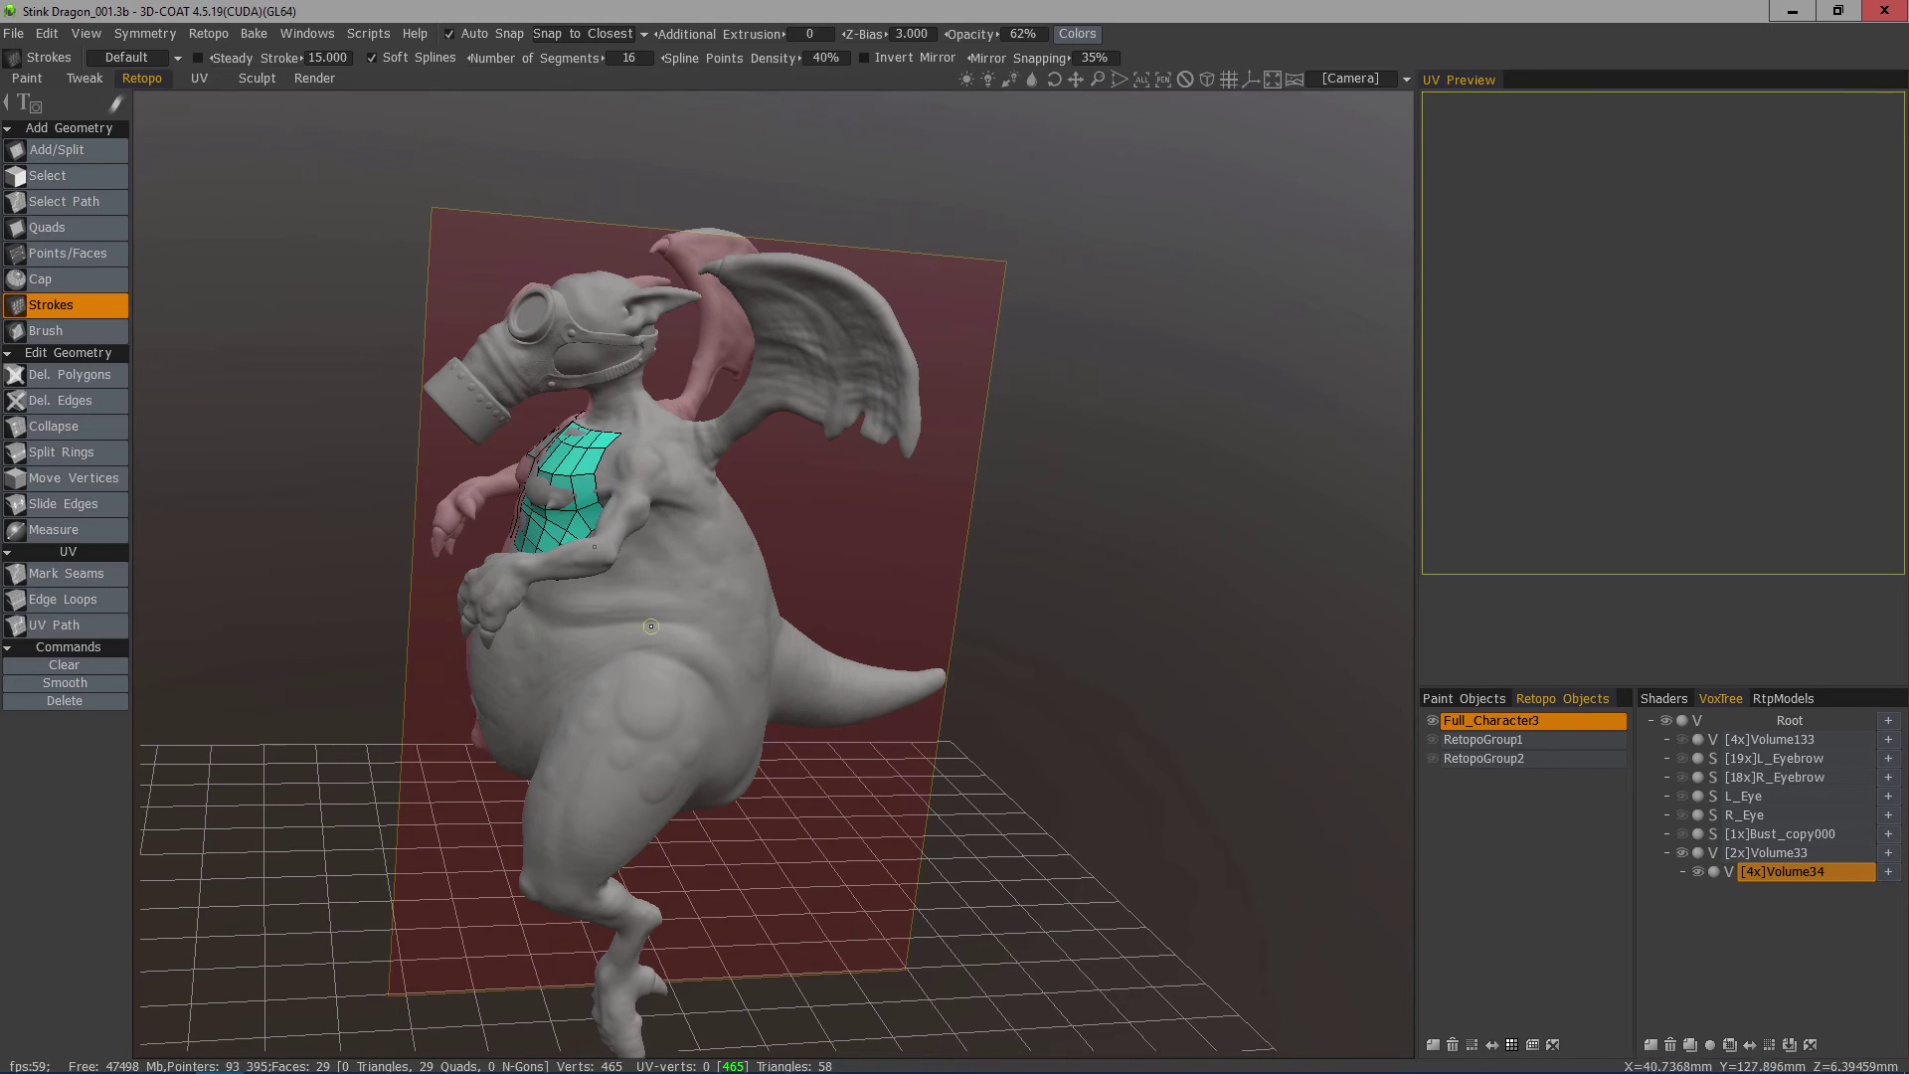
middle_drag(700, 555, 735, 594)
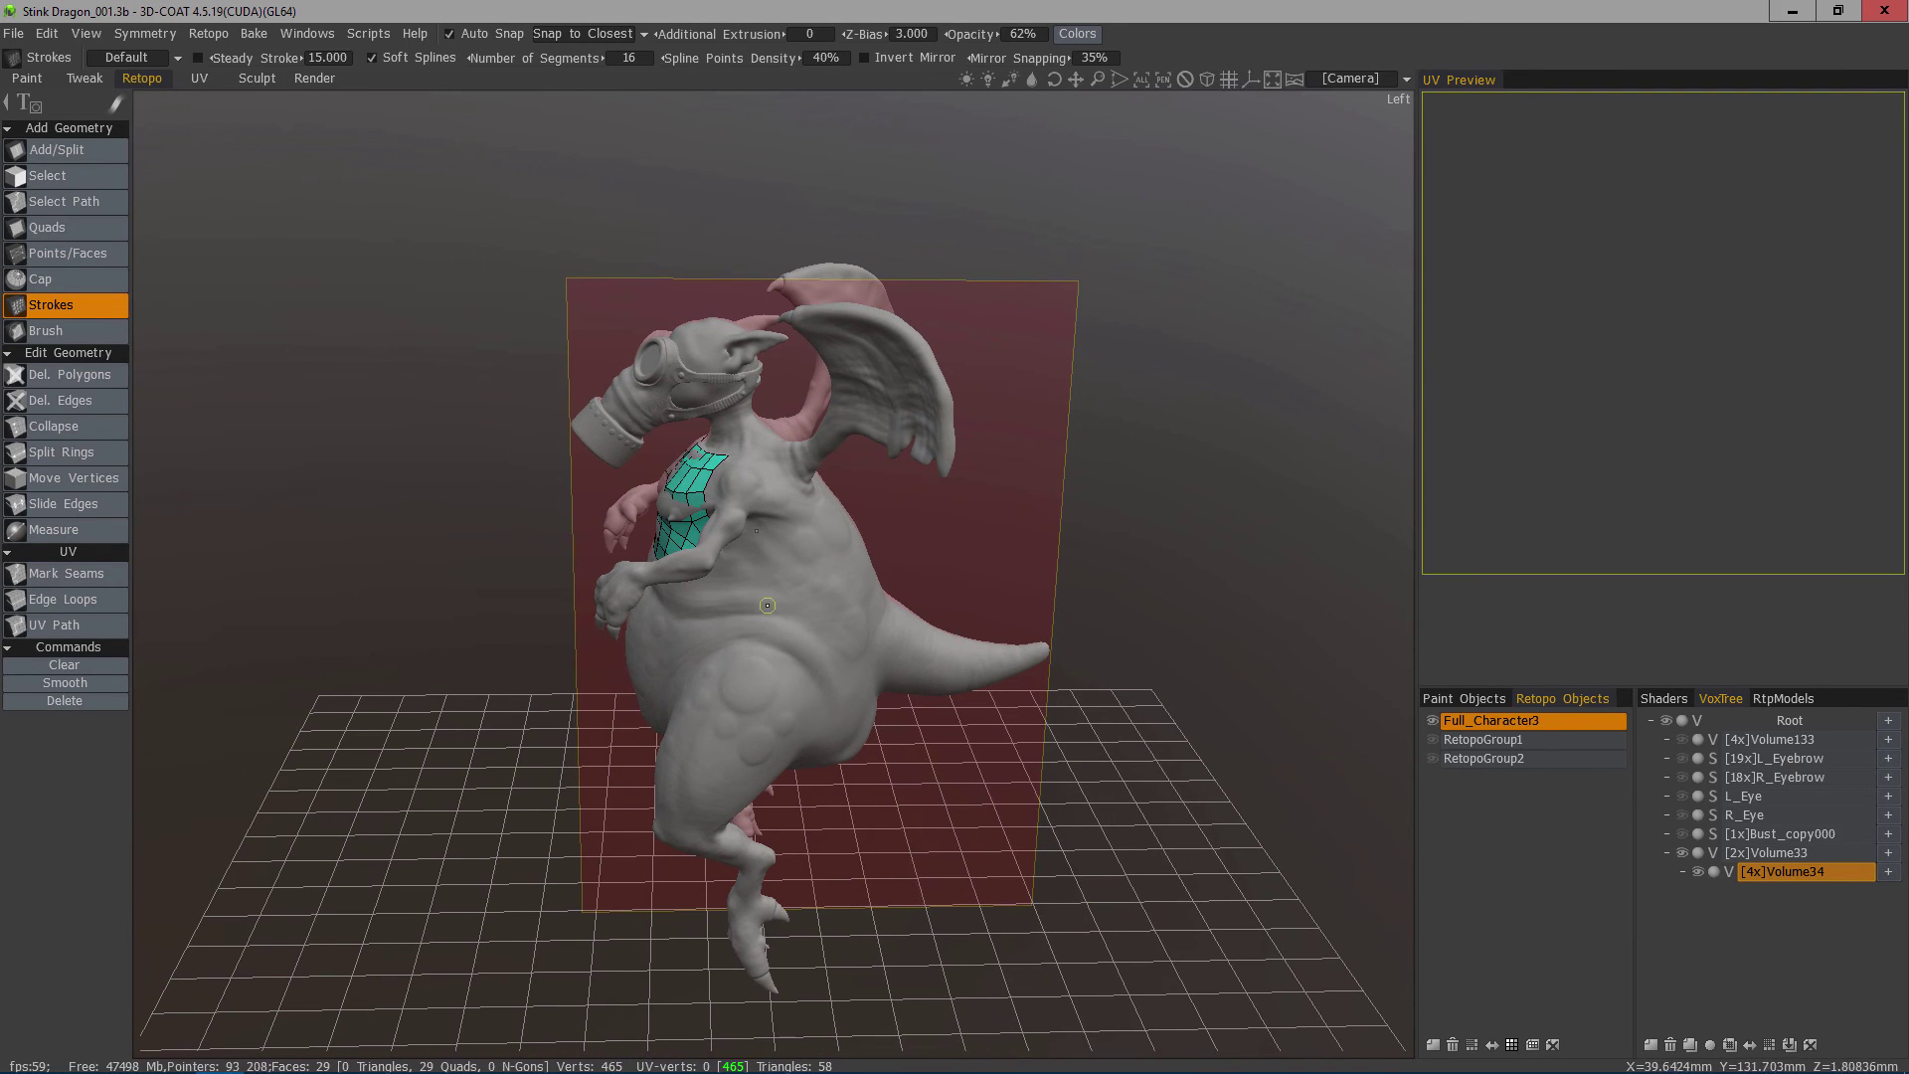
click(1208, 80)
click(1346, 80)
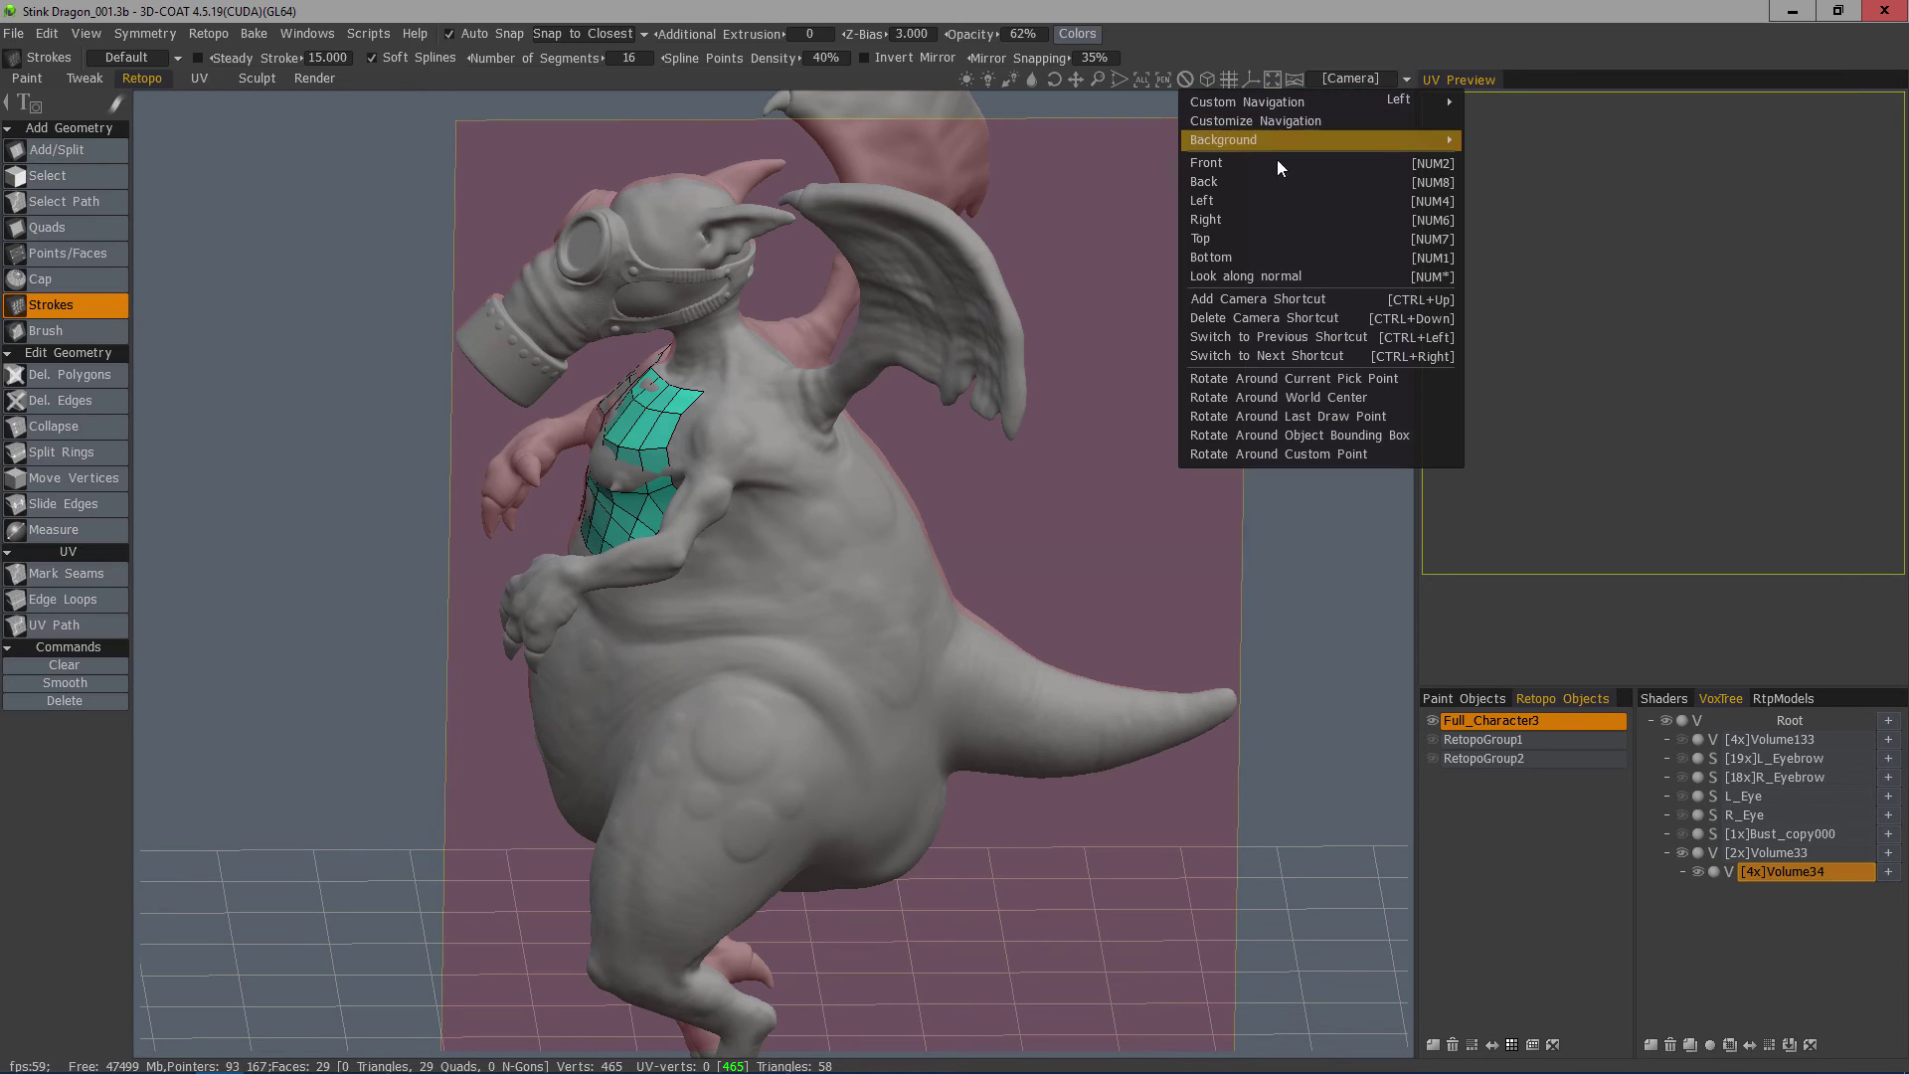
click(1243, 206)
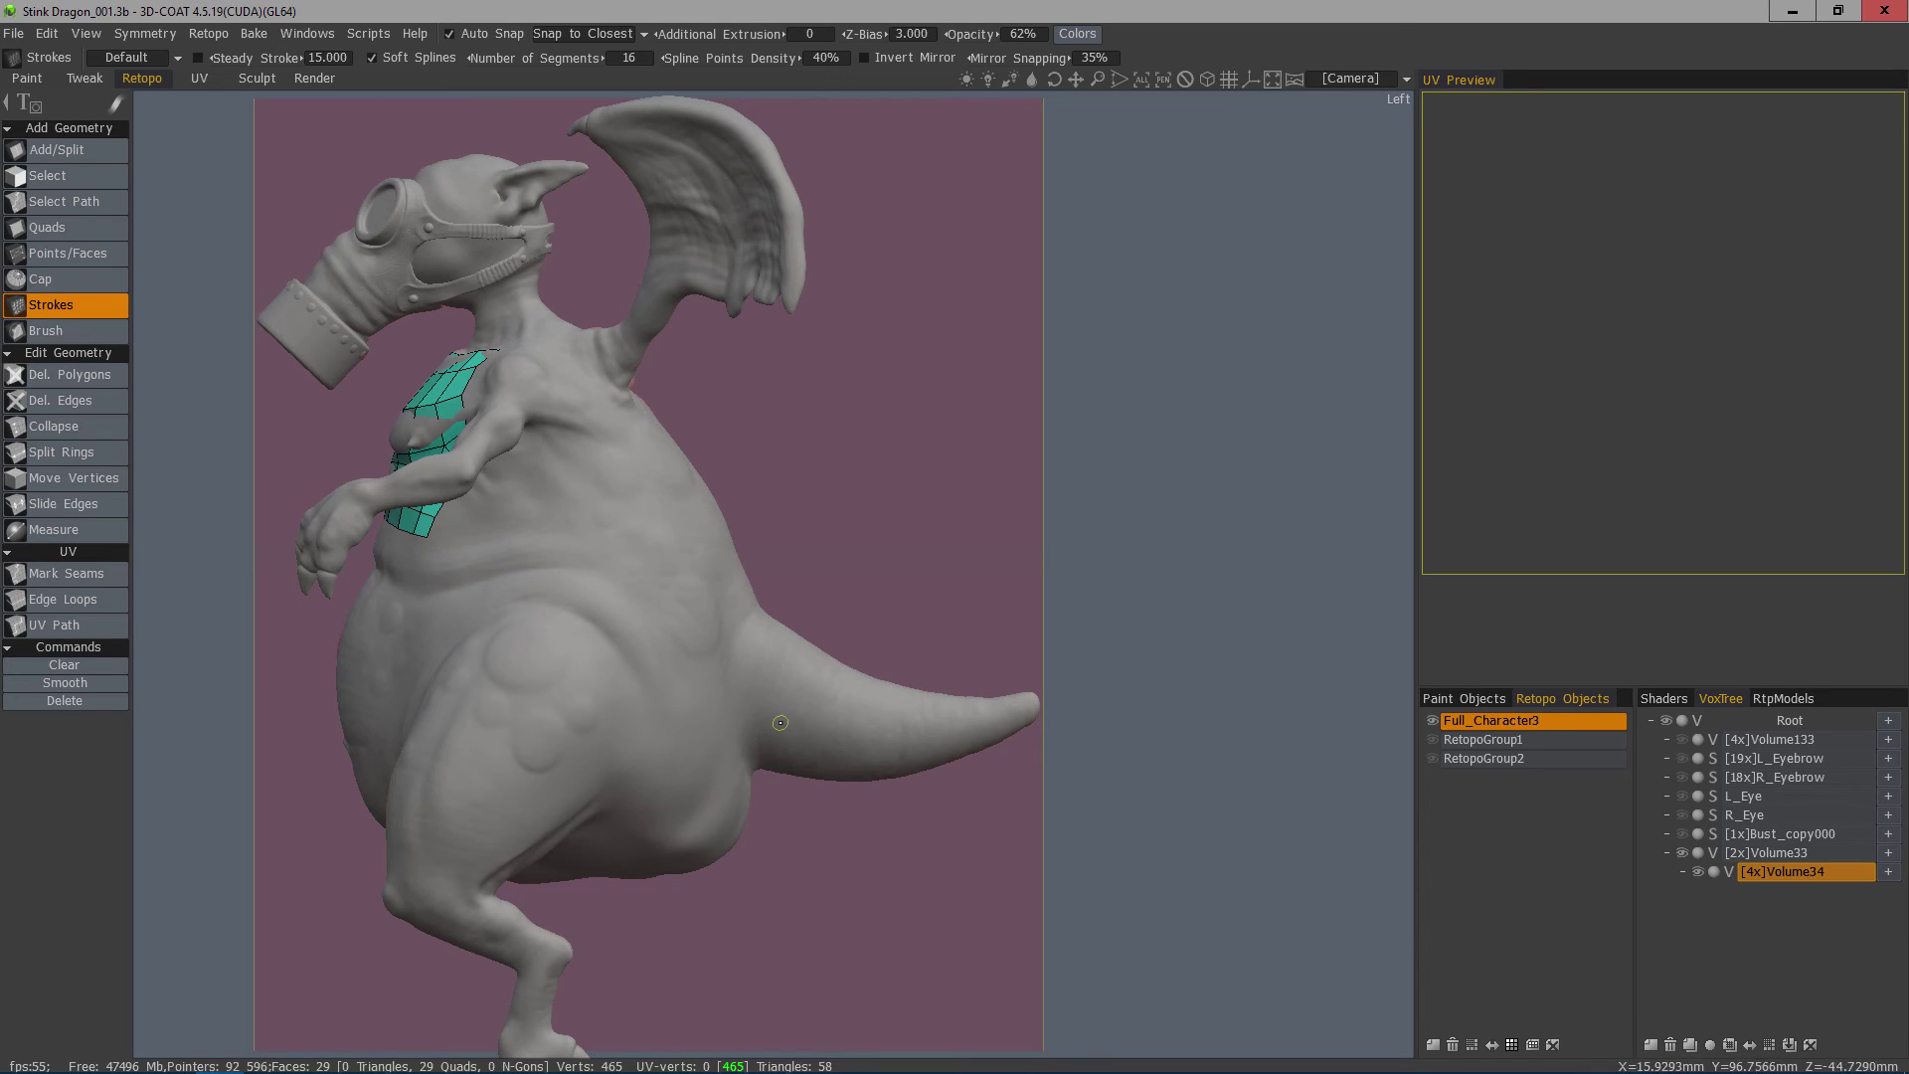
key(s)
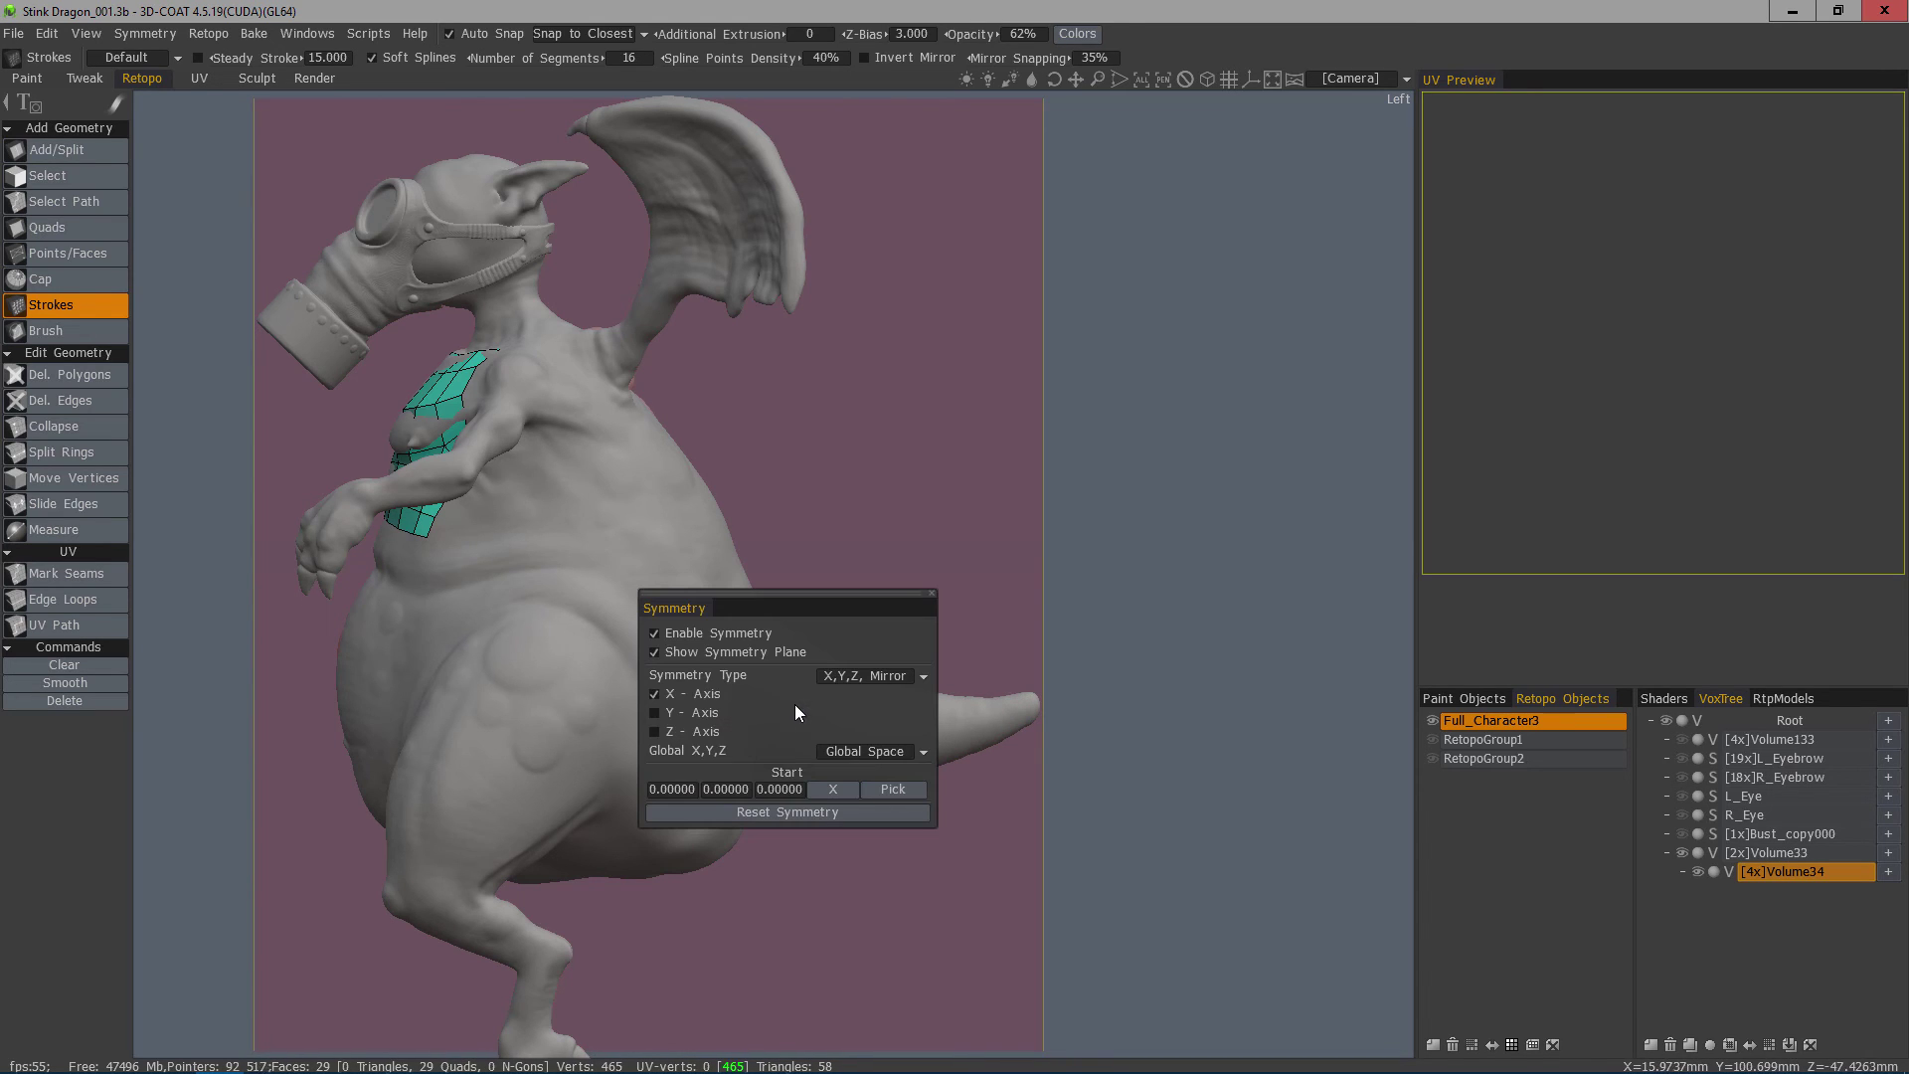
click(665, 632)
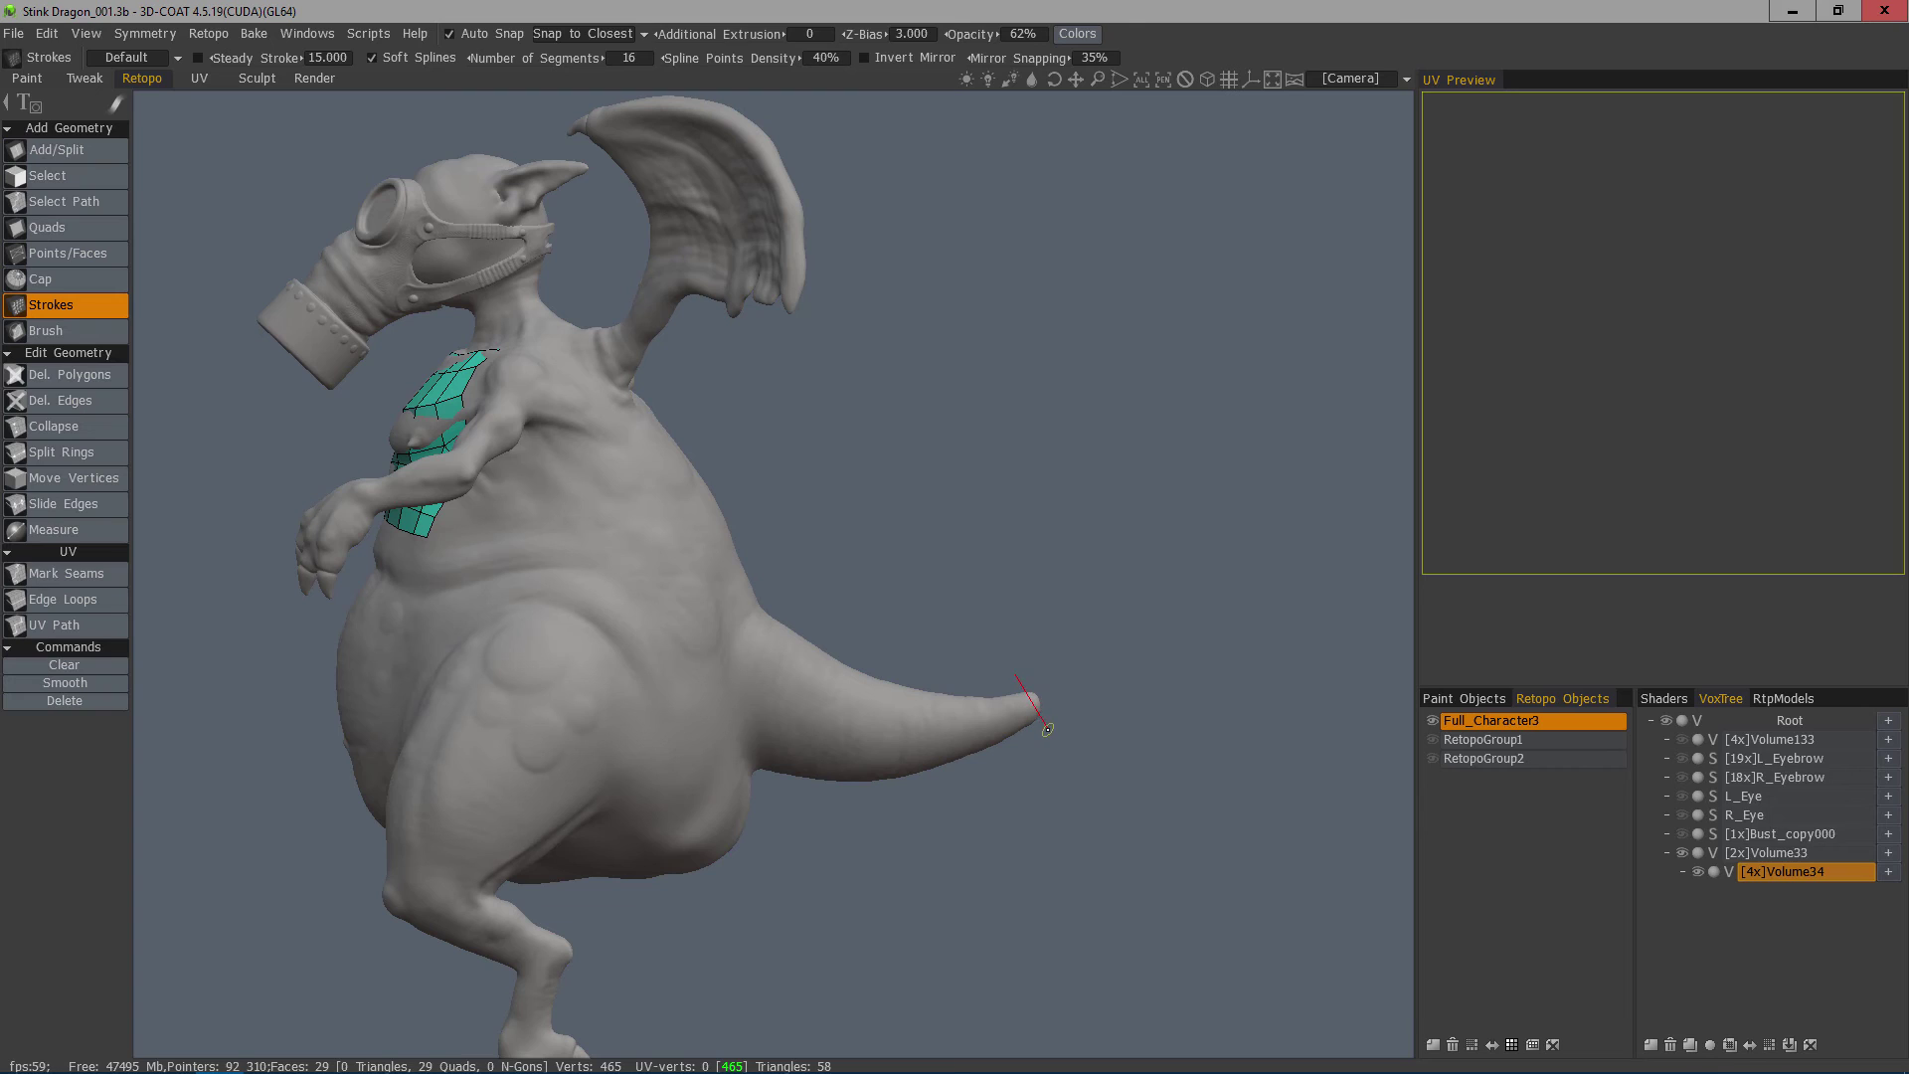
Draw slicing strokes straight across the tail at its tip, its base and about midway to place three ring strokes.
drag(1045, 731, 1045, 732)
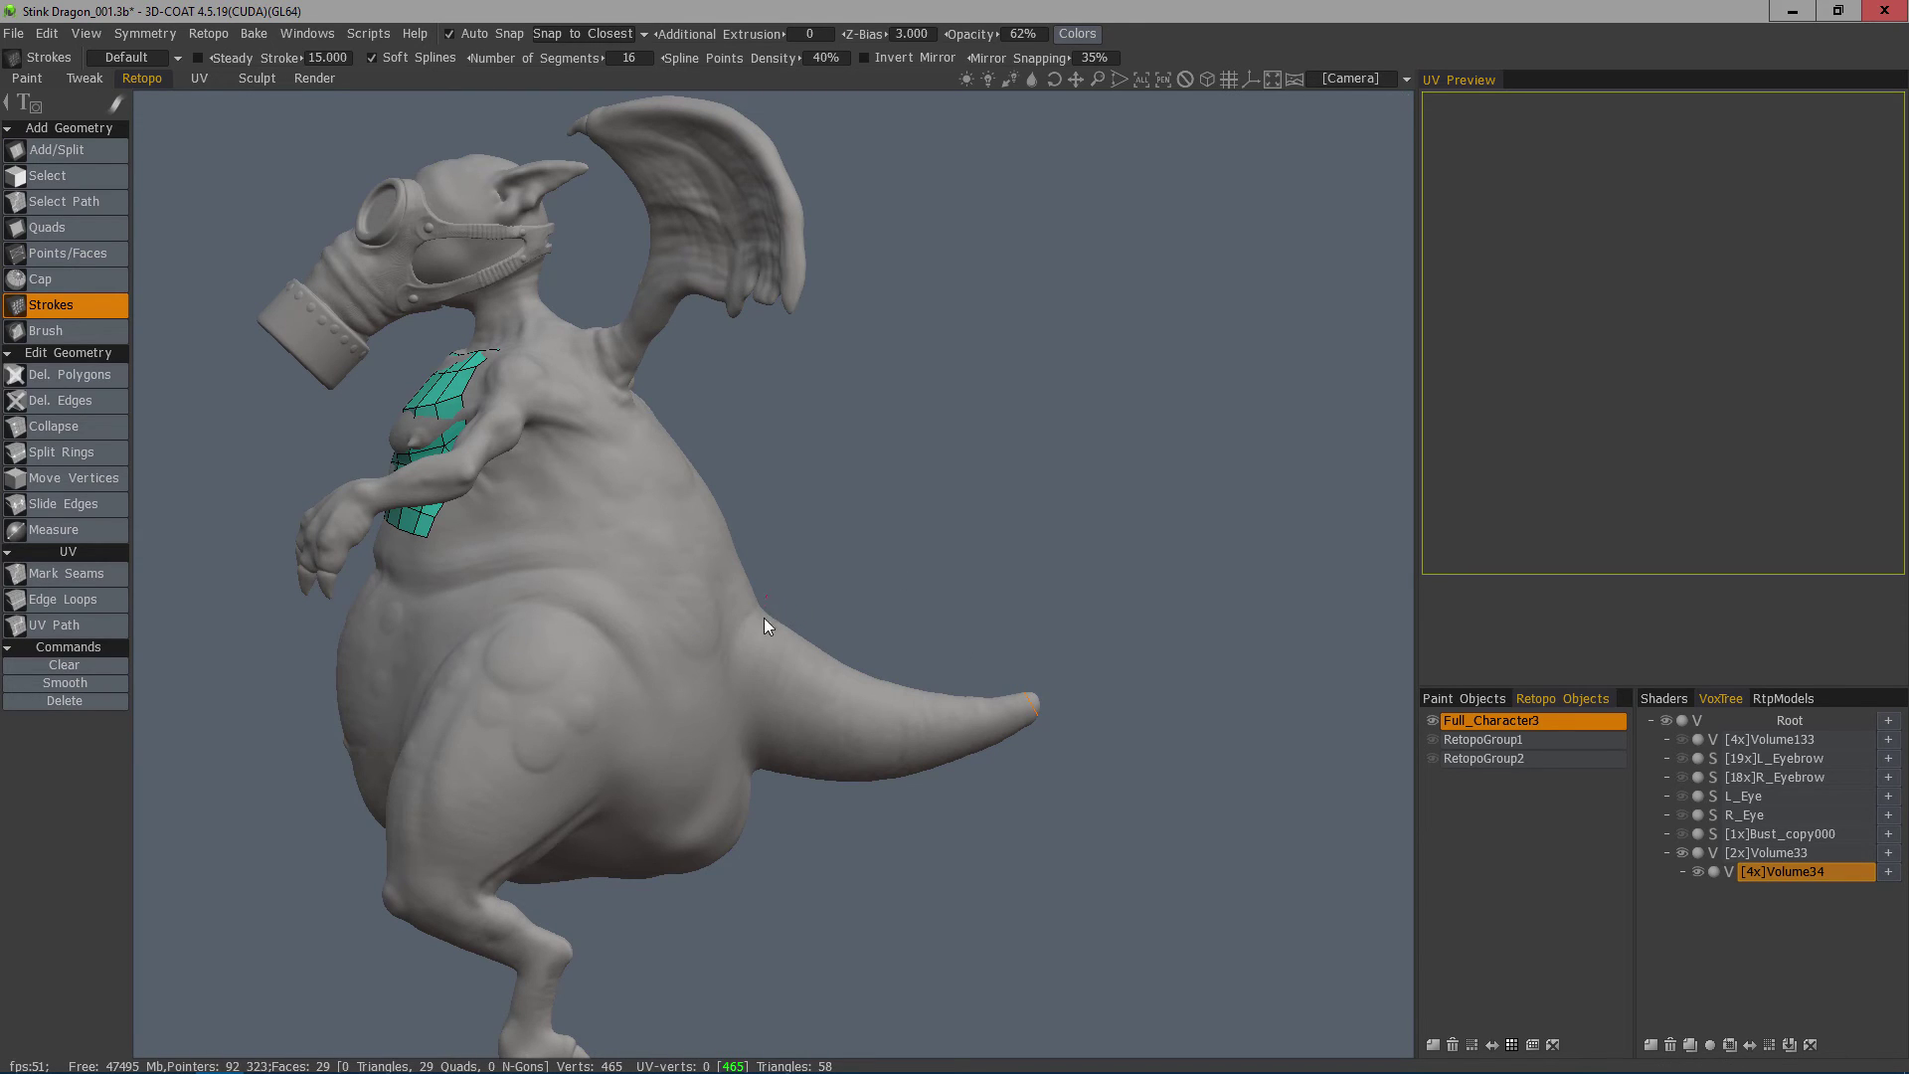
drag(767, 596, 762, 792)
mouse_move(882, 661)
shift+mouse_down()
mouse_move(880, 815)
mouse_move(881, 658)
shift+mouse_up()
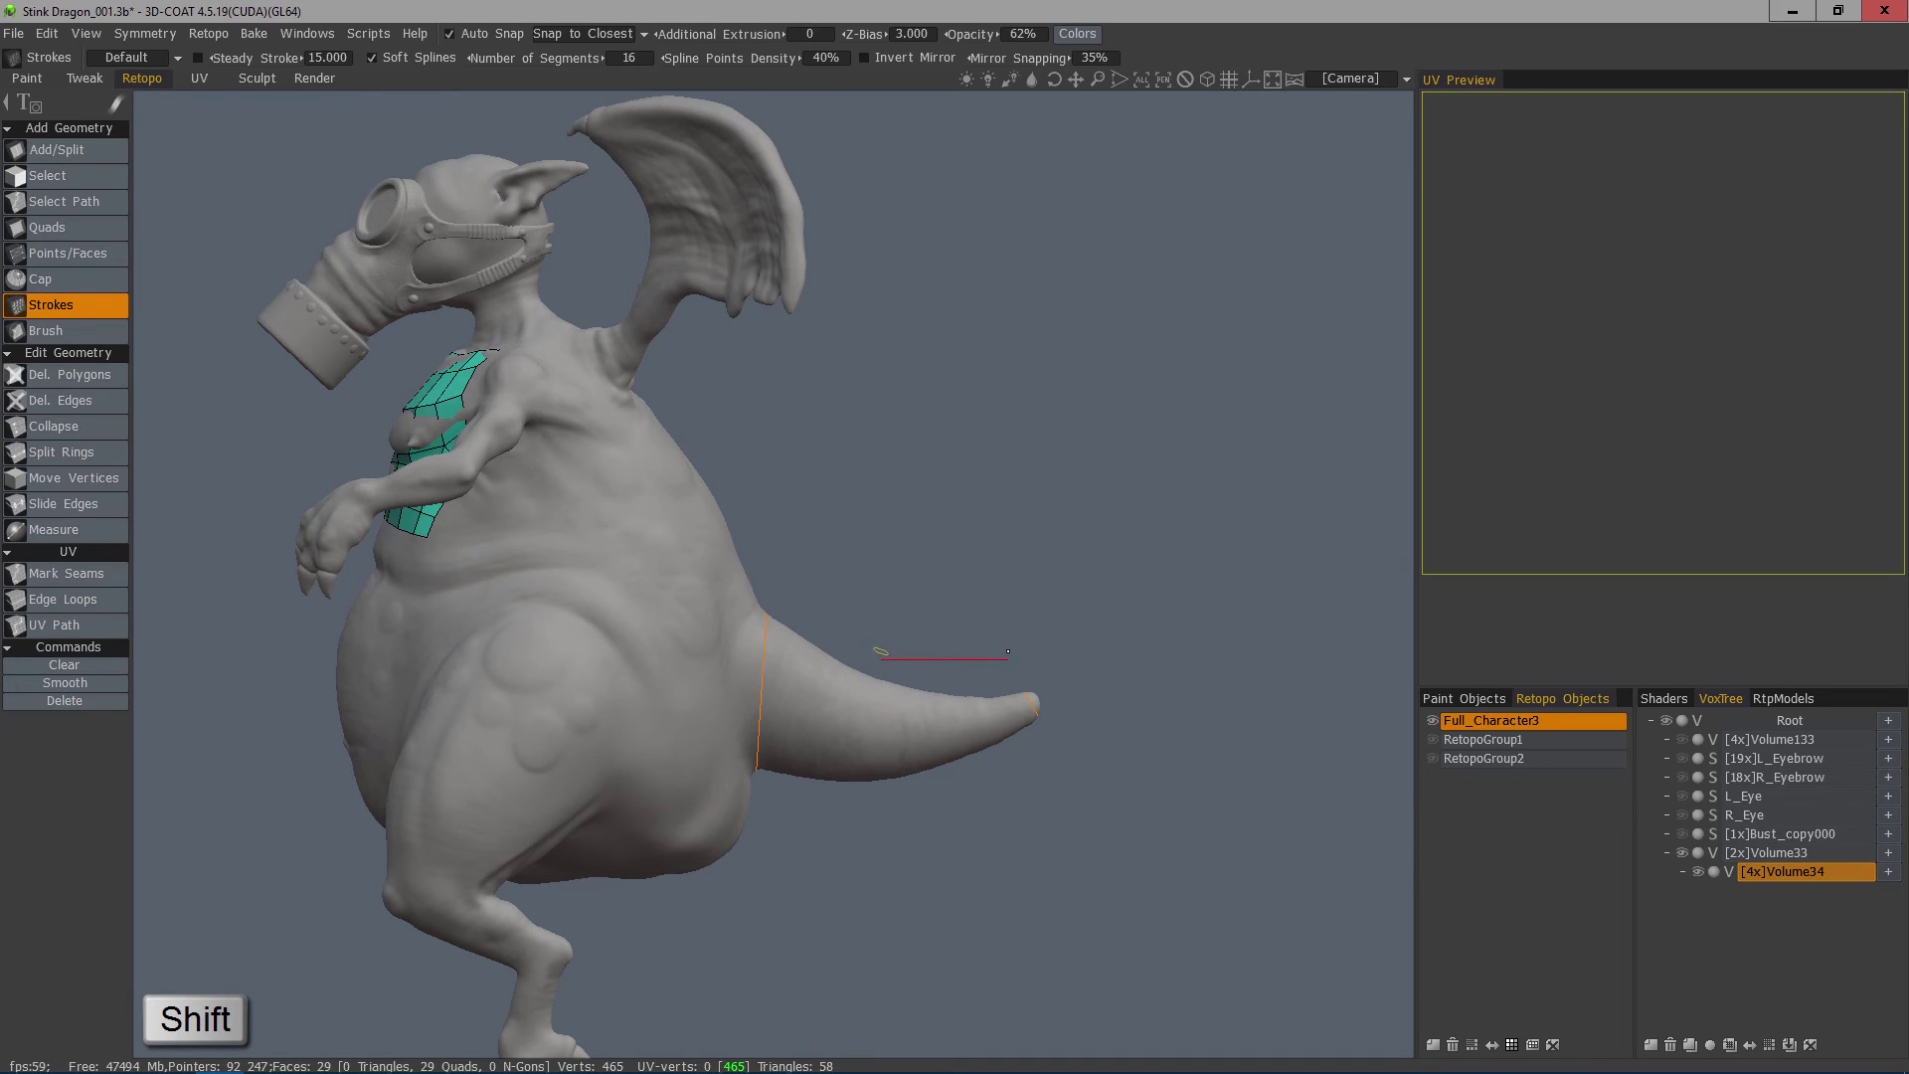
mouse_move(981, 599)
shift+mouse_down()
mouse_move(845, 524)
mouse_move(656, 676)
mouse_move(841, 686)
mouse_move(826, 803)
shift+mouse_up()
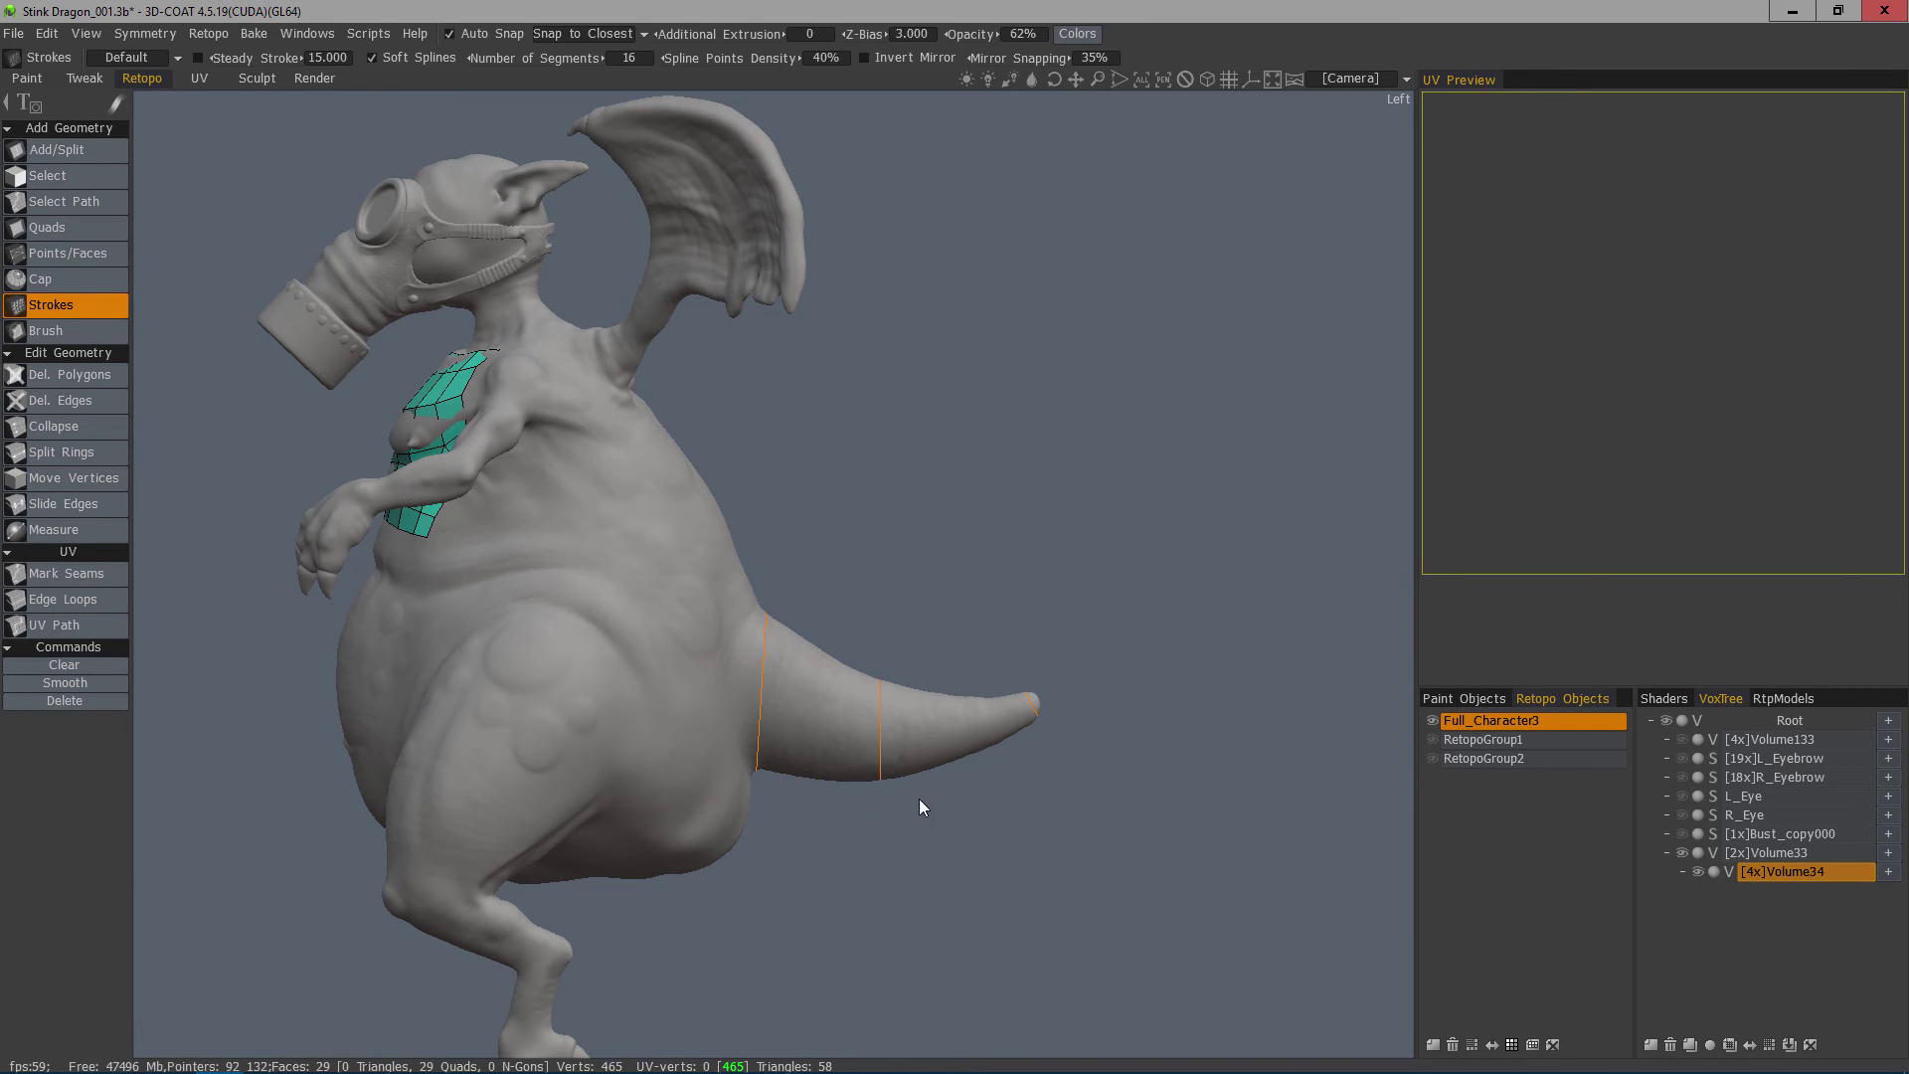
Try a ring stroke between the tail's base and middle in the polygonal drawing mode, restore the freehand pen mode and undo the stroke.
middle_drag(940, 778, 908, 821)
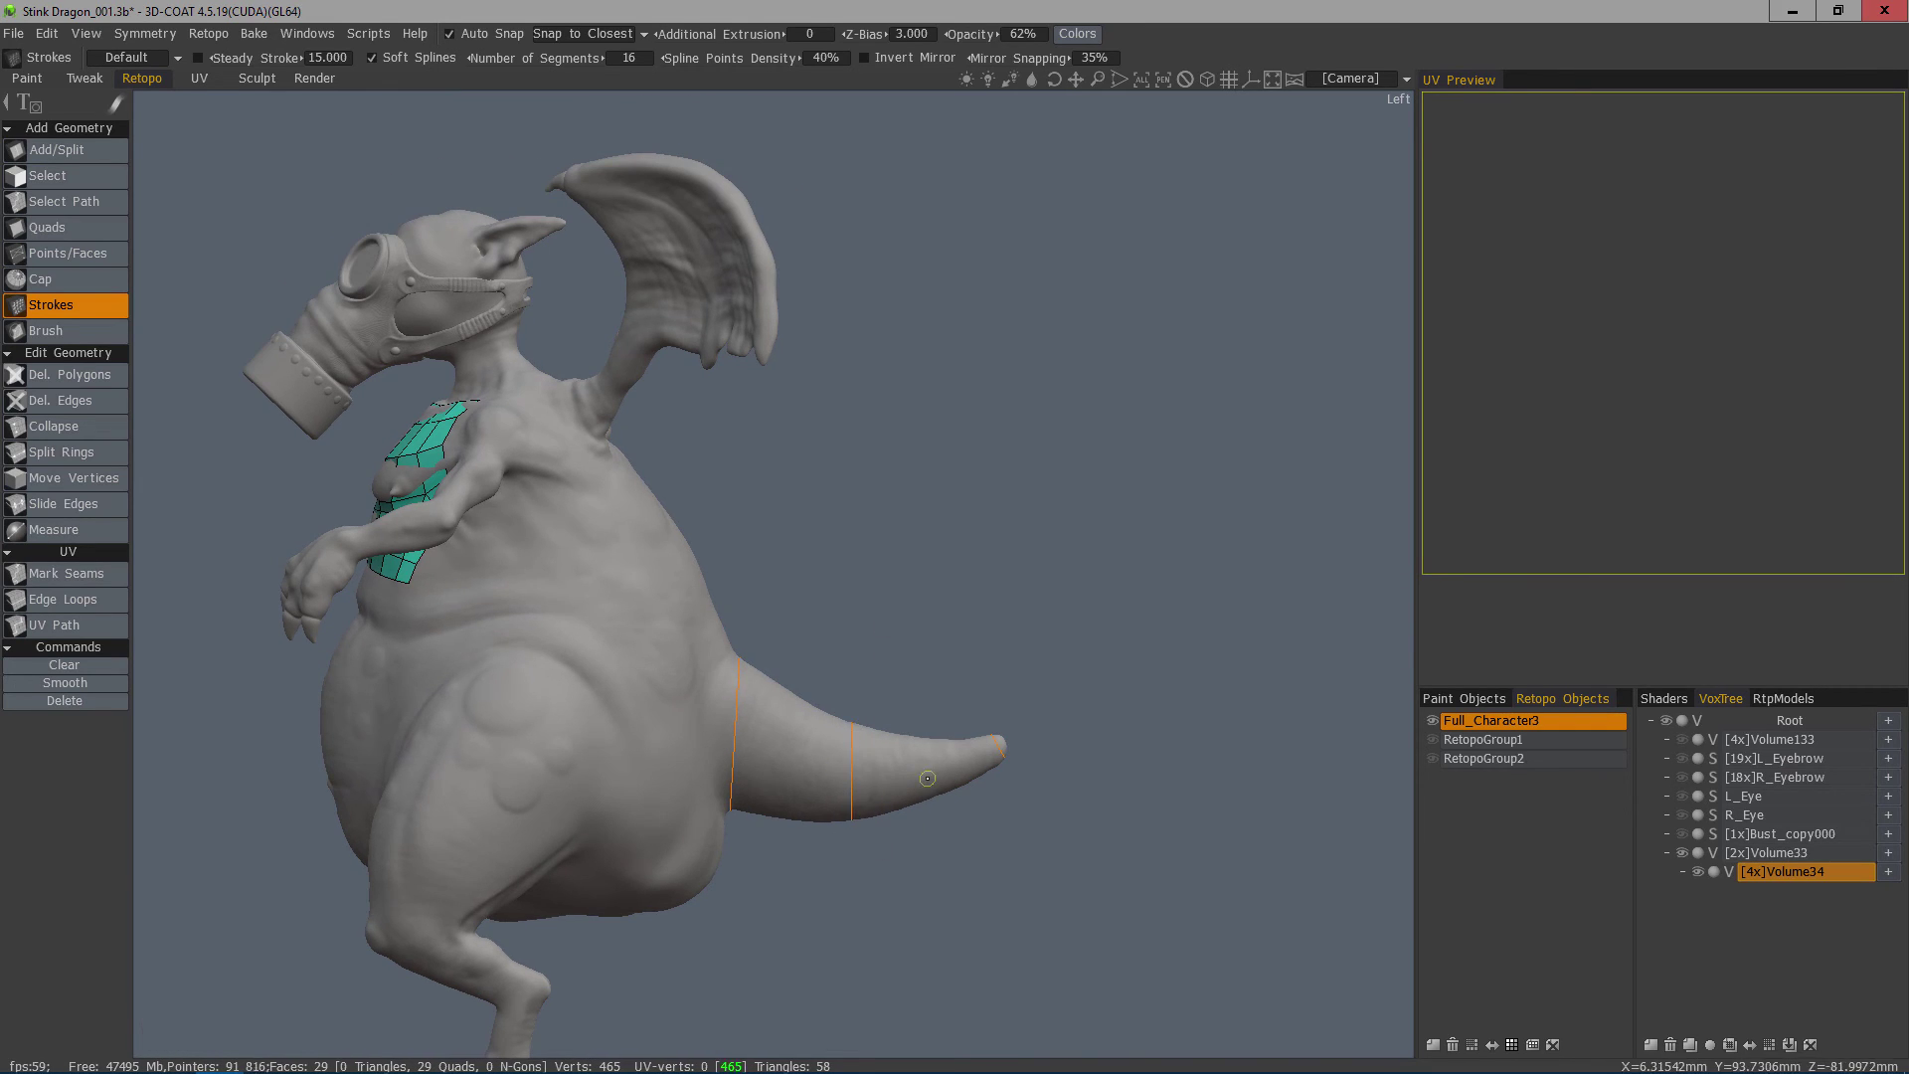
mouse_move(927, 778)
alt+mouse_down()
mouse_move(789, 708)
mouse_move(781, 835)
mouse_move(767, 796)
mouse_move(954, 741)
mouse_move(859, 701)
mouse_move(661, 678)
mouse_move(784, 693)
alt+mouse_up()
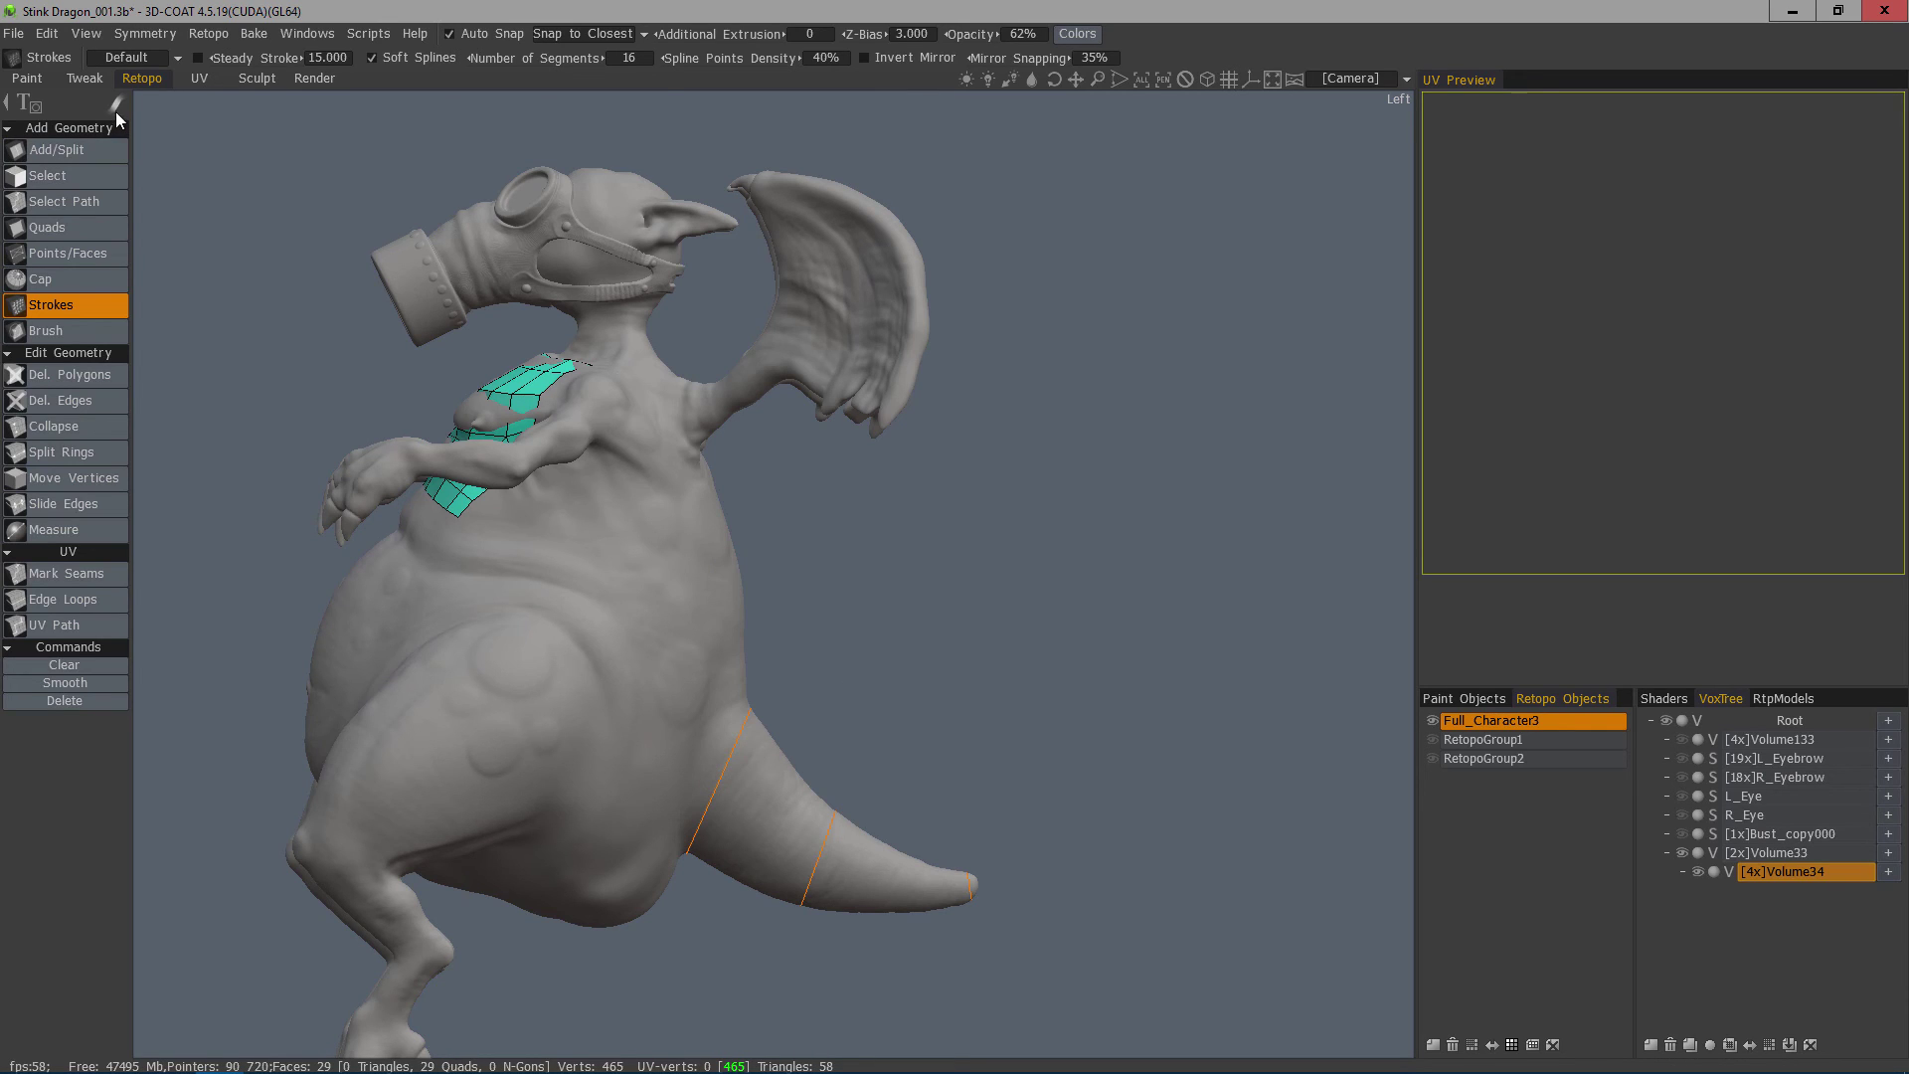
mouse_move(122, 104)
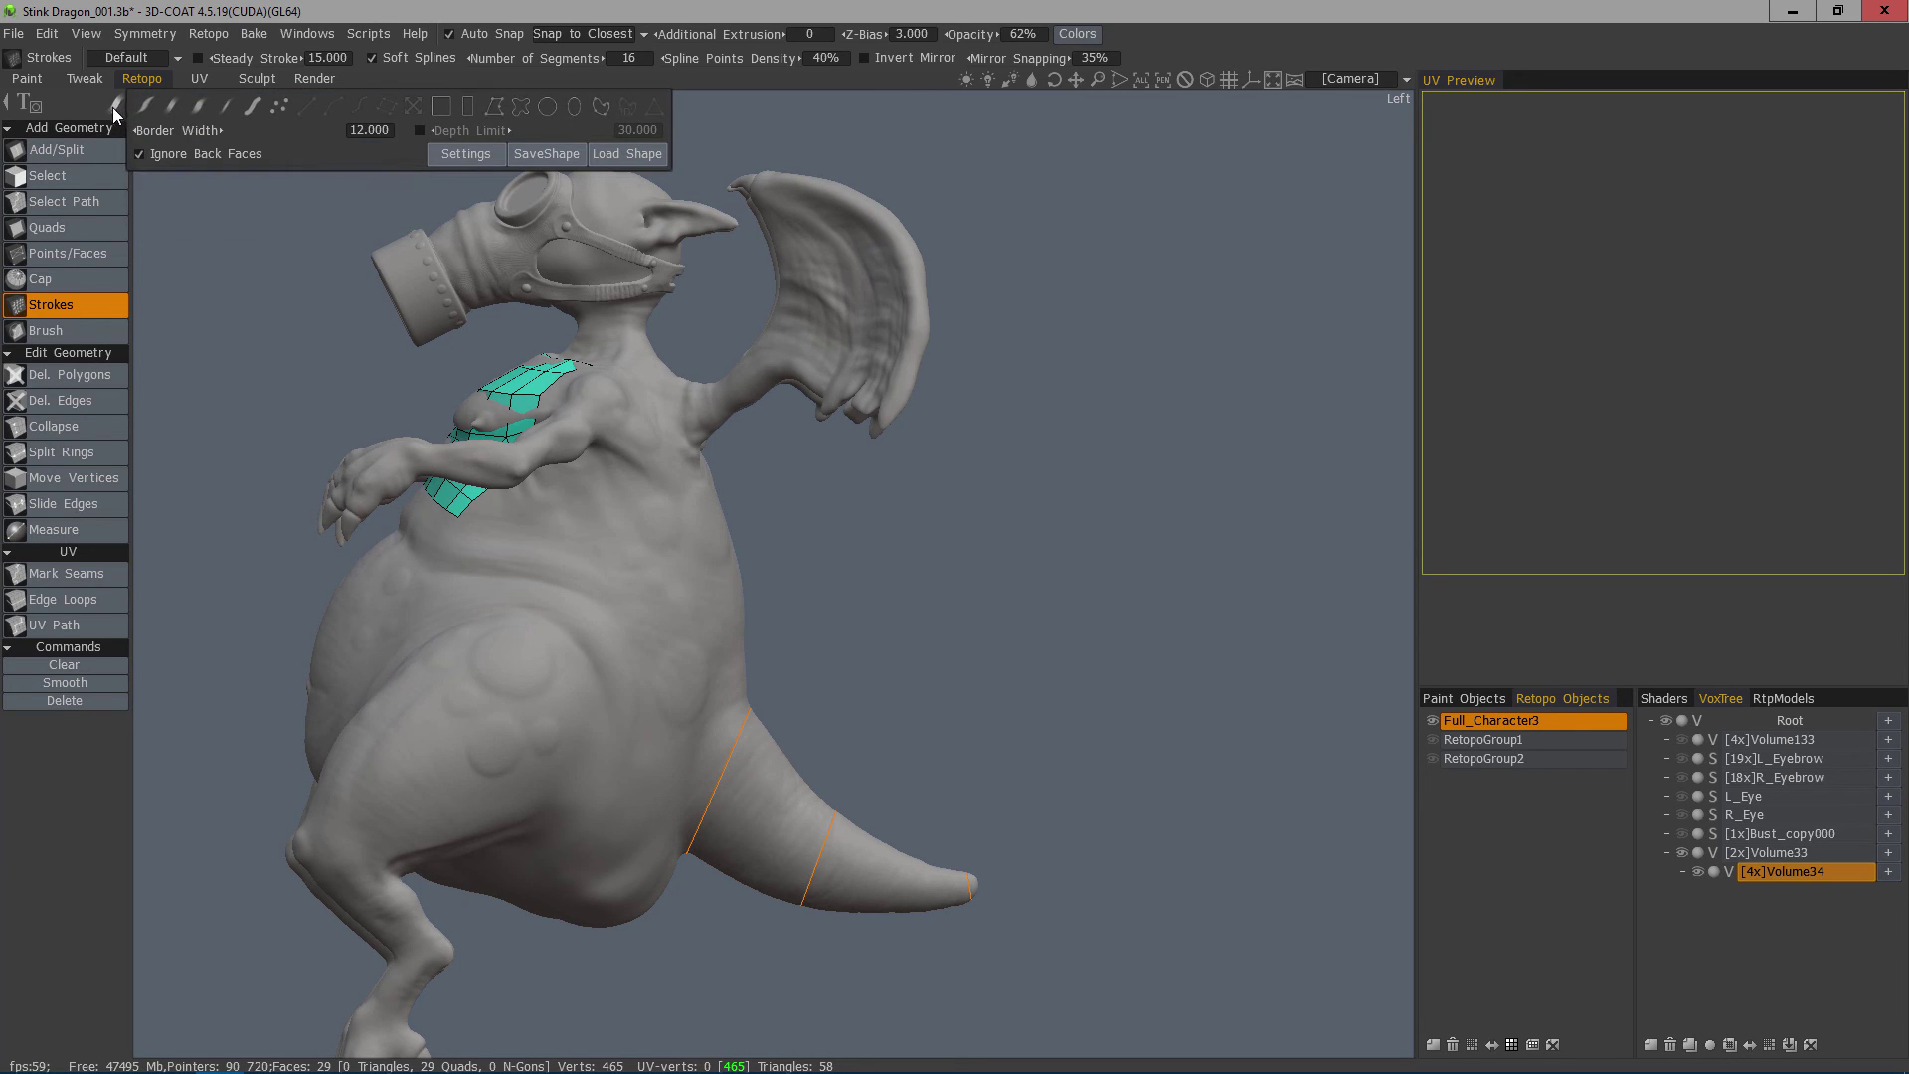
click(493, 109)
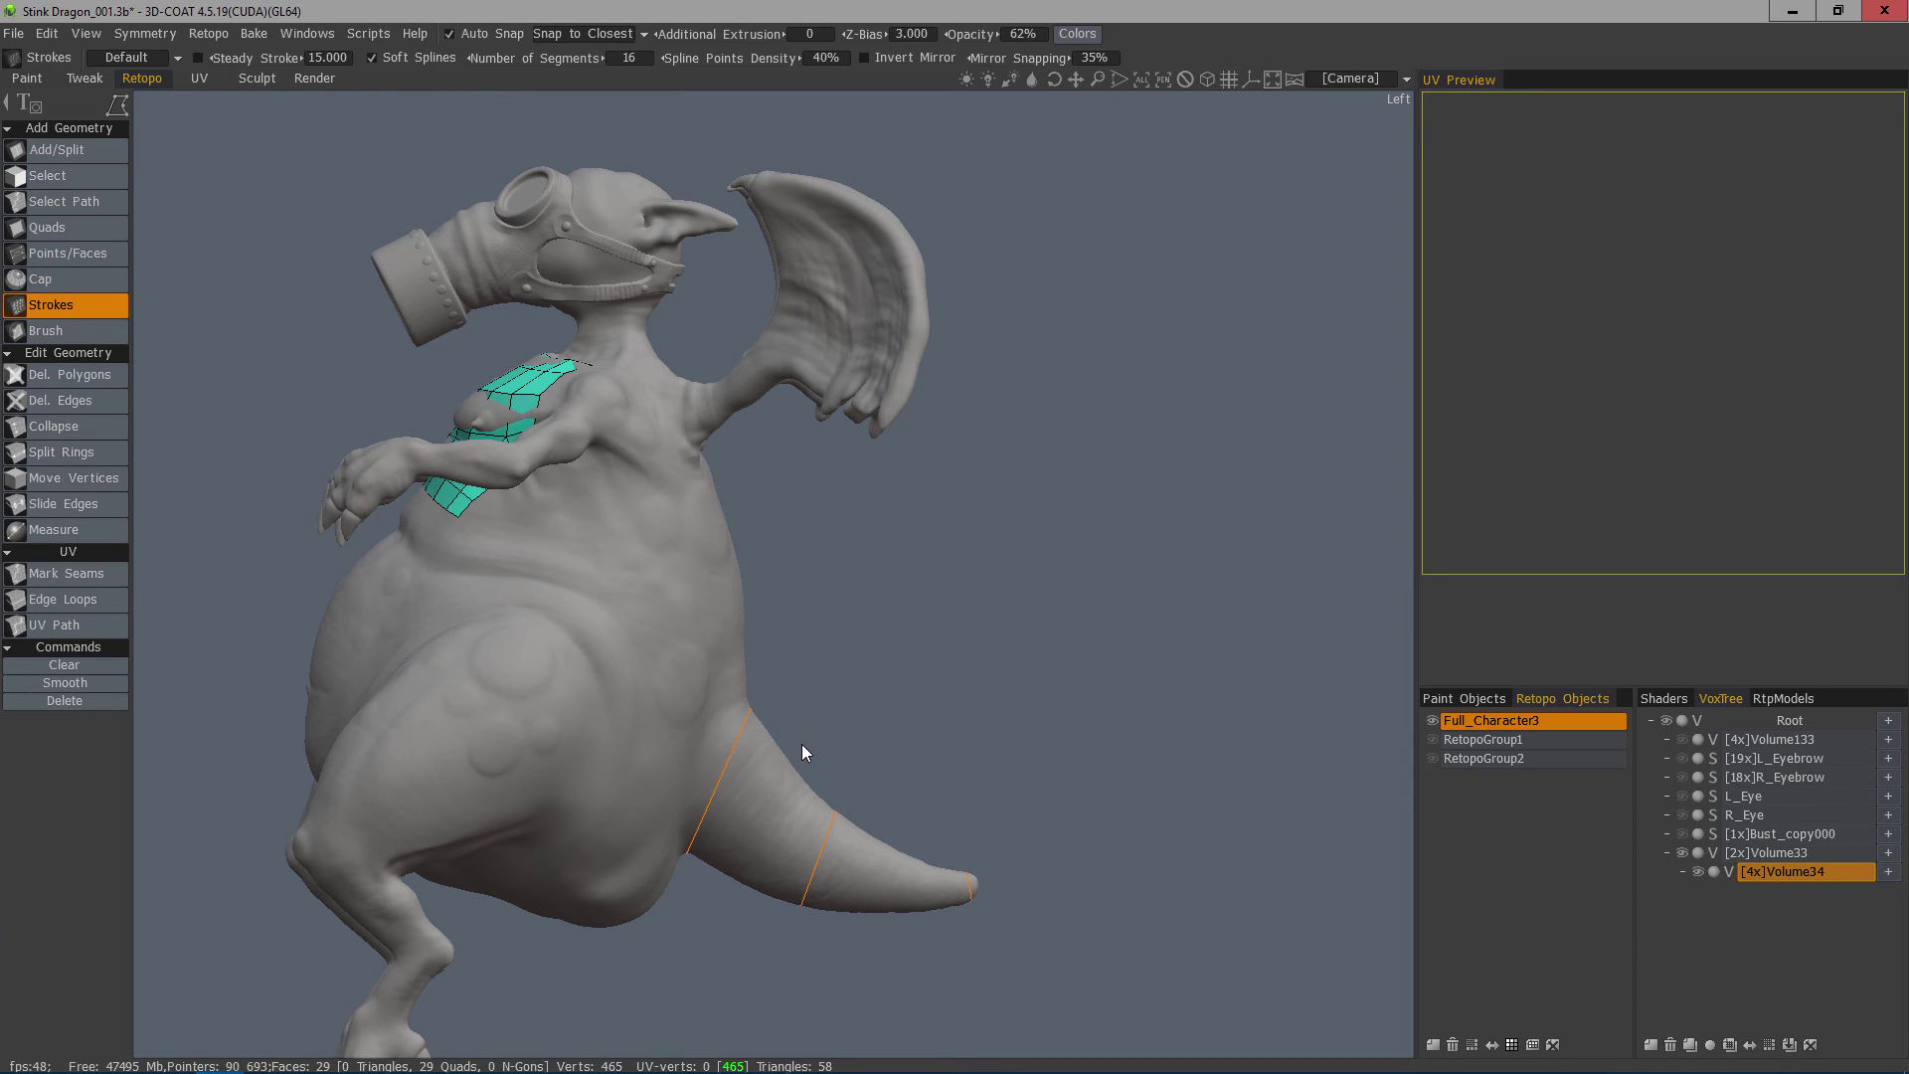
drag(803, 745, 726, 940)
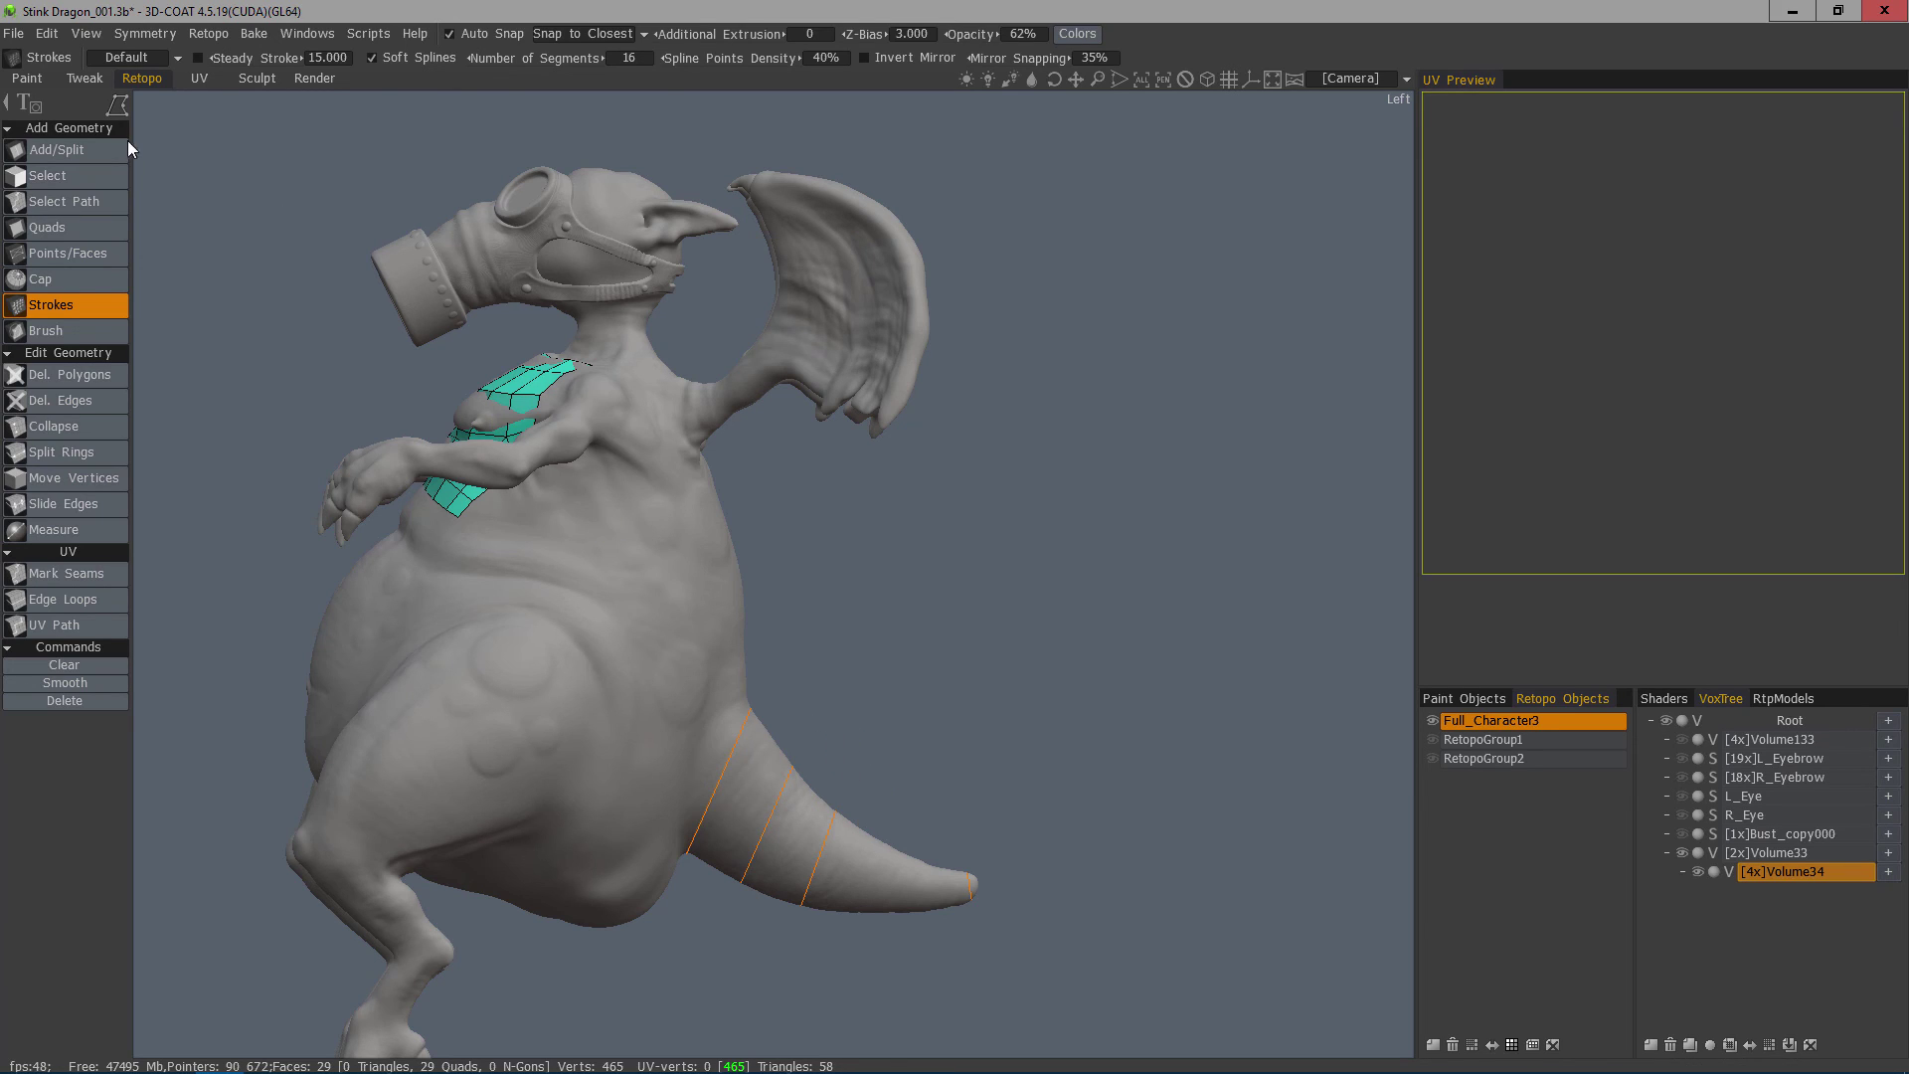
mouse_move(118, 105)
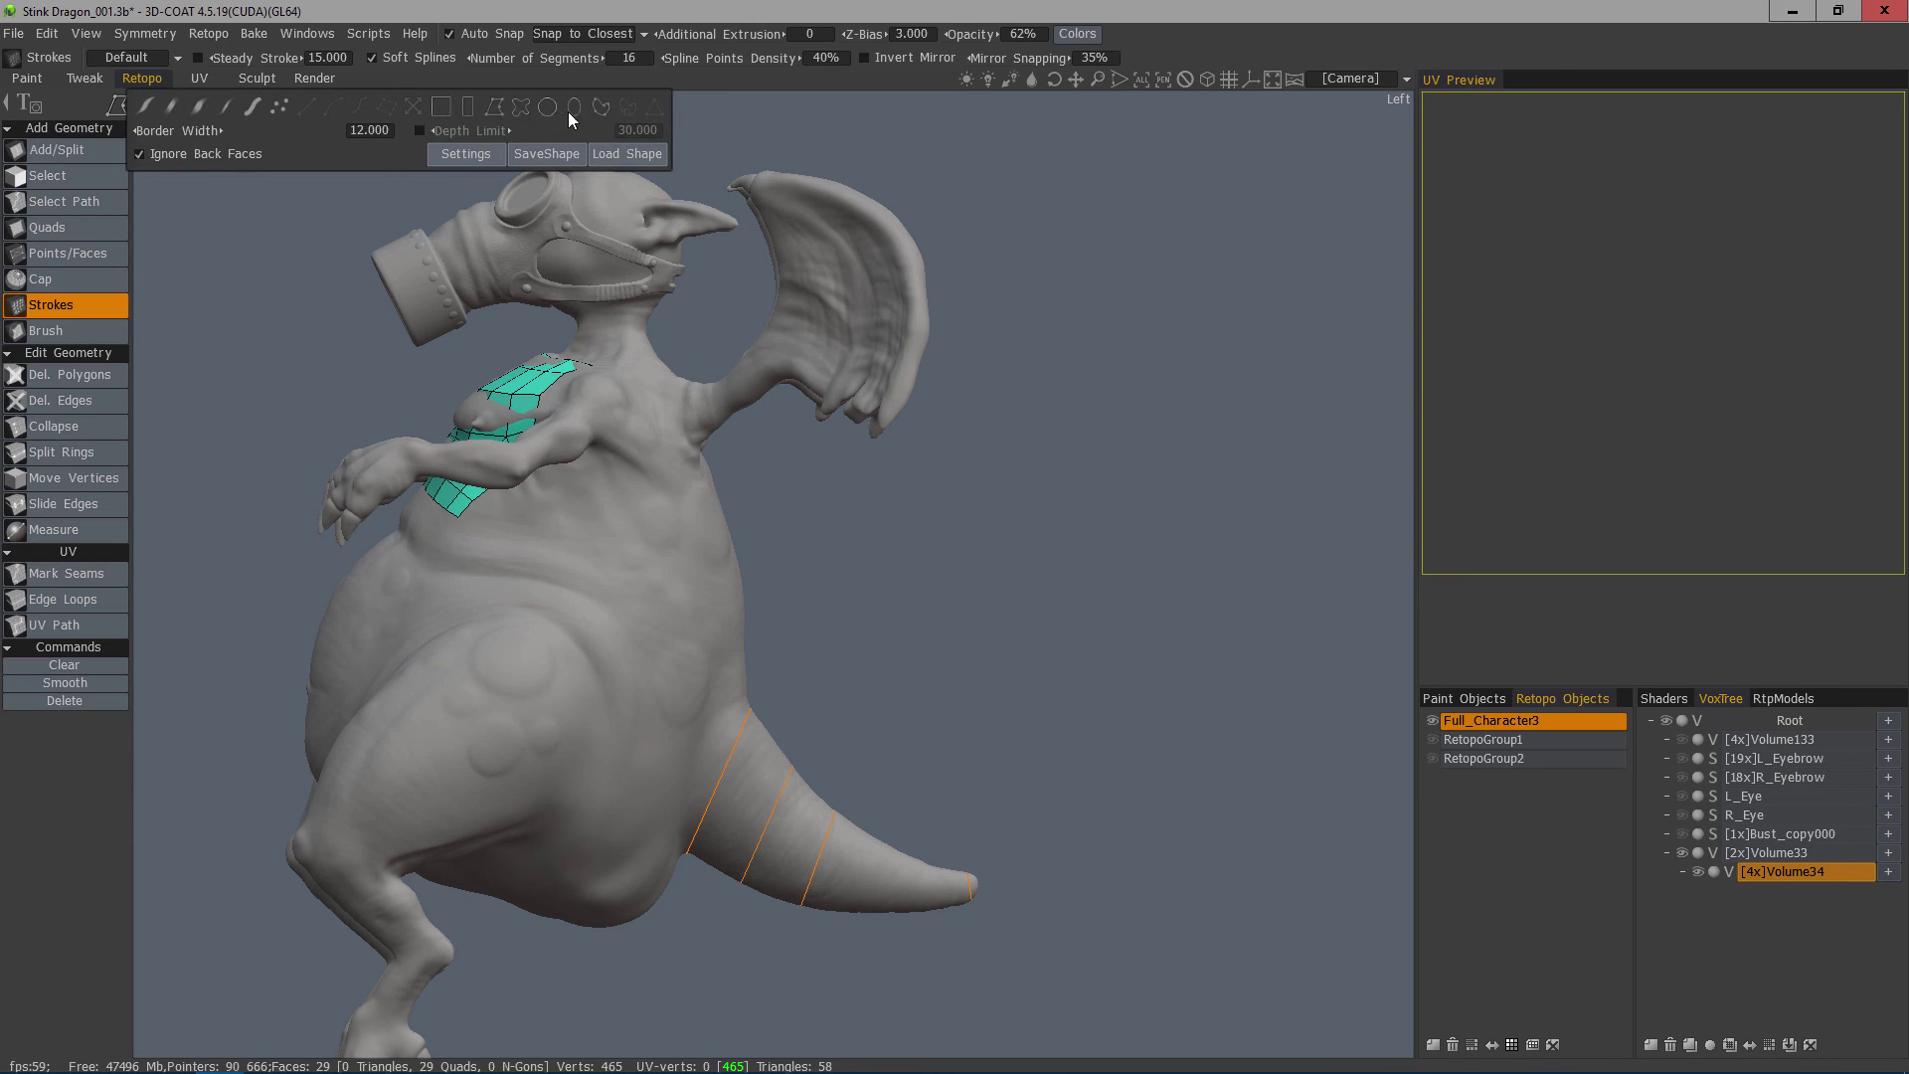
click(199, 105)
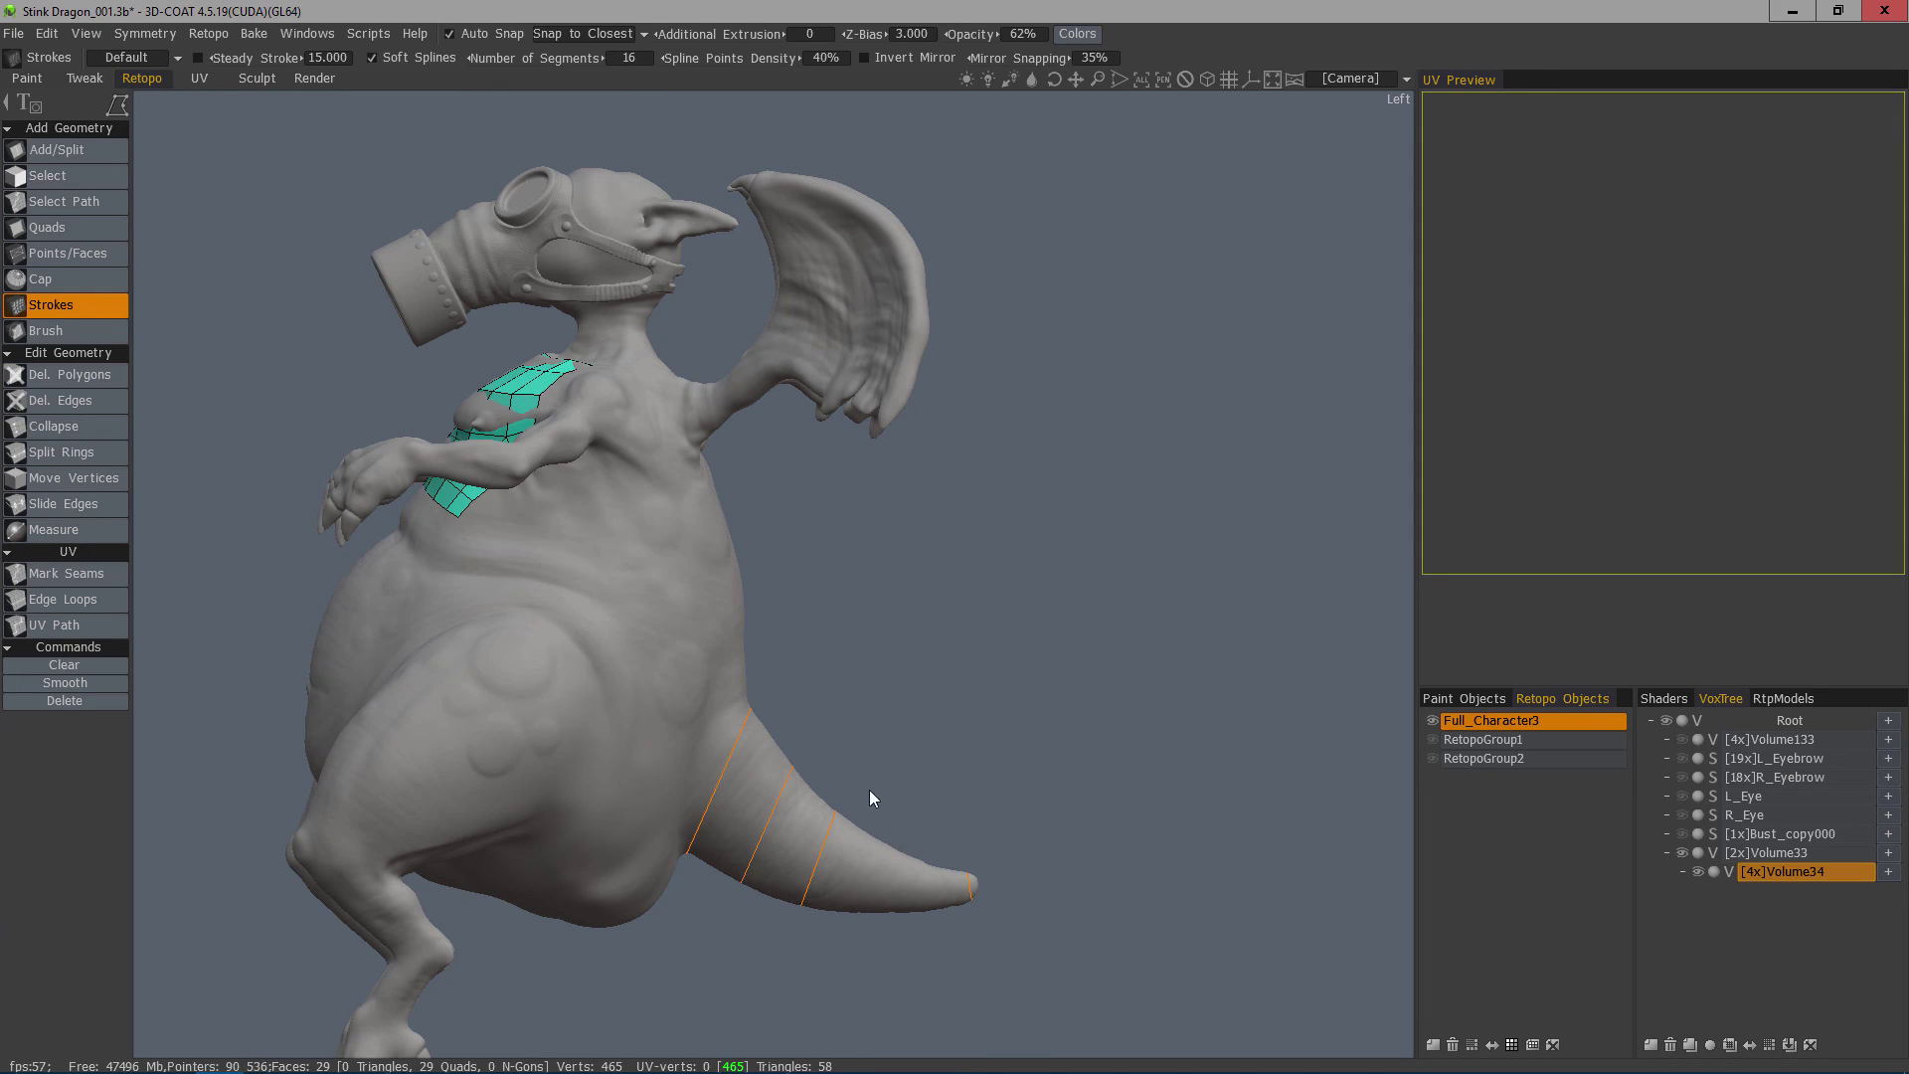
key(ctrl+z)
Slice the tail with freehand strokes, adding one ring between its base and middle and two rings toward the tip.
drag(803, 752, 726, 923)
mouse_move(892, 829)
mouse_down()
mouse_move(860, 945)
mouse_move(986, 693)
mouse_move(1022, 712)
mouse_up()
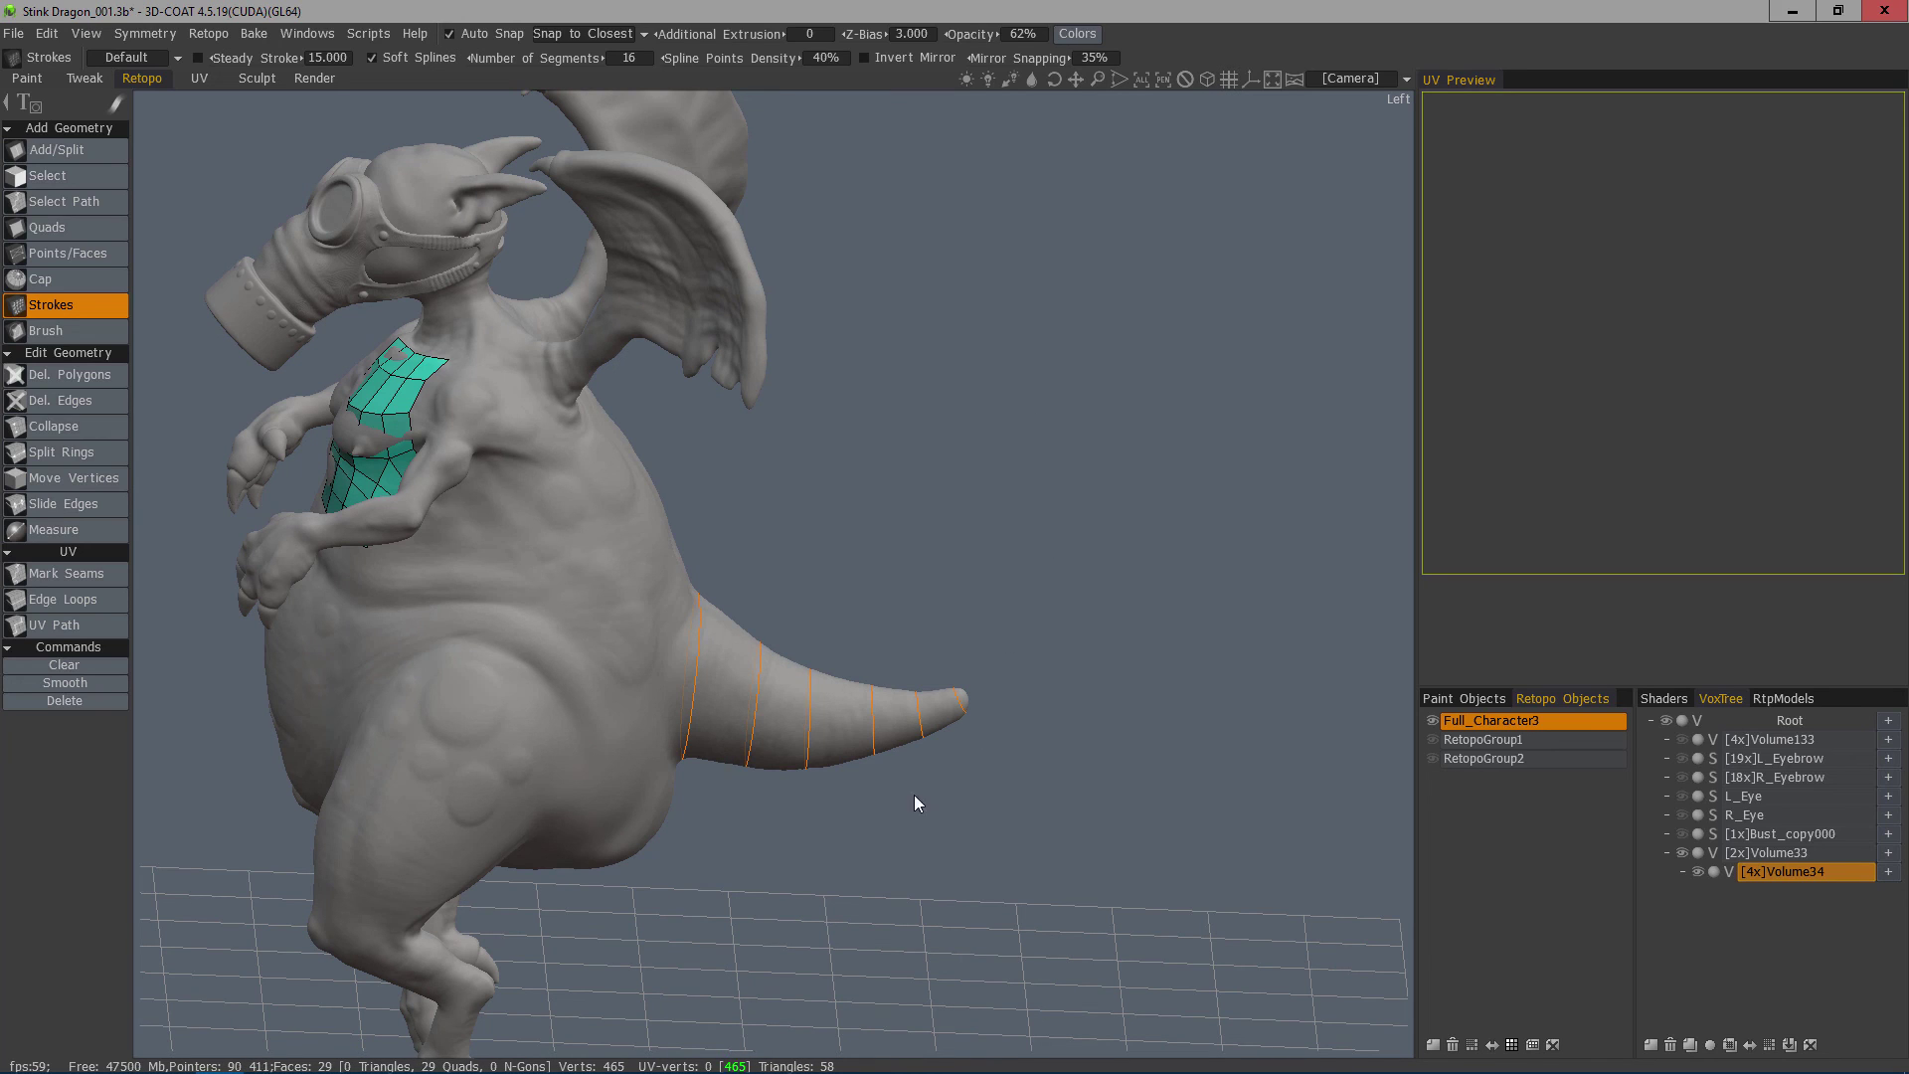
key(KP_4)
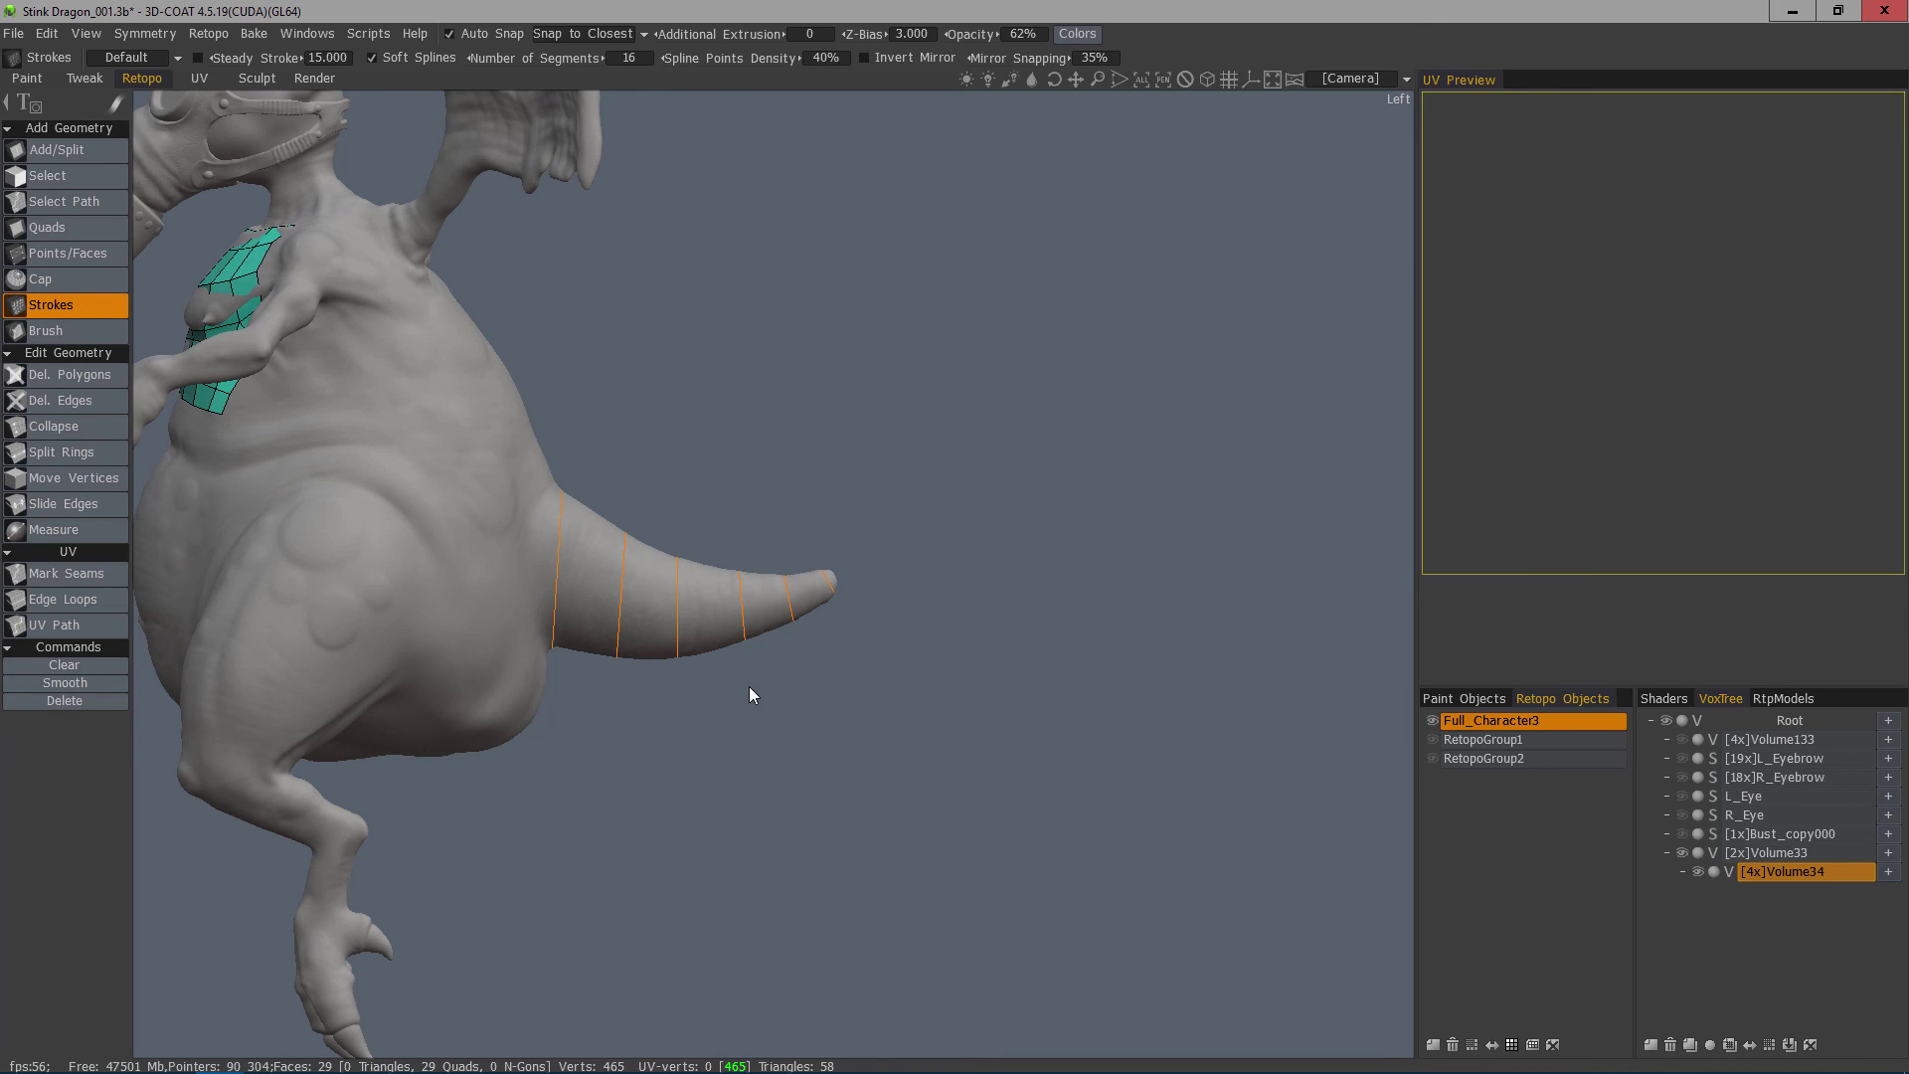
Draw one lengthwise stroke along the tail's side from just before the base ring to the tip, crossing every ring.
alt+drag(815, 596, 746, 547)
mouse_move(747, 547)
middle_down()
mouse_move(460, 630)
mouse_move(493, 662)
mouse_move(617, 465)
mouse_move(804, 558)
middle_up()
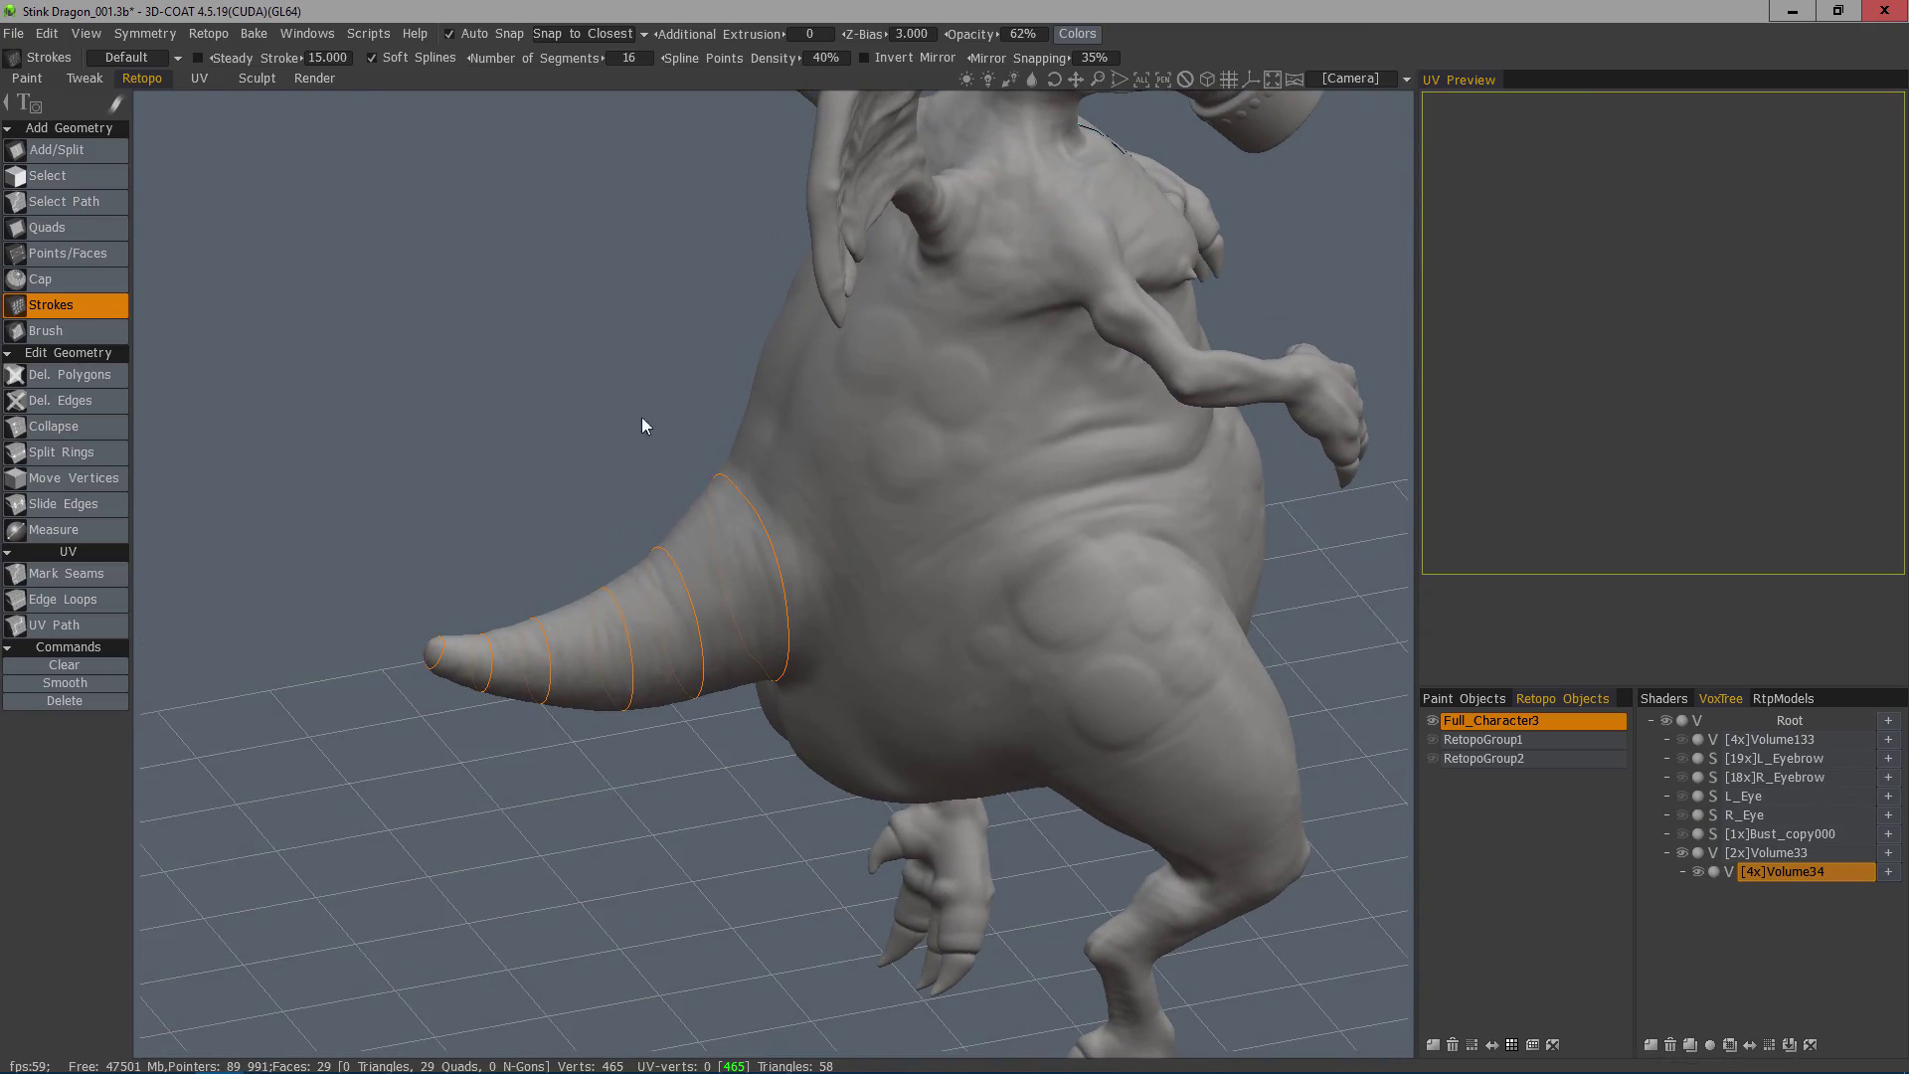
mouse_move(664, 408)
middle_down()
mouse_move(673, 452)
mouse_move(498, 711)
mouse_move(838, 731)
mouse_move(782, 616)
mouse_move(460, 636)
mouse_move(468, 661)
middle_up()
mouse_move(450, 656)
mouse_down()
mouse_move(588, 717)
mouse_move(821, 725)
mouse_up()
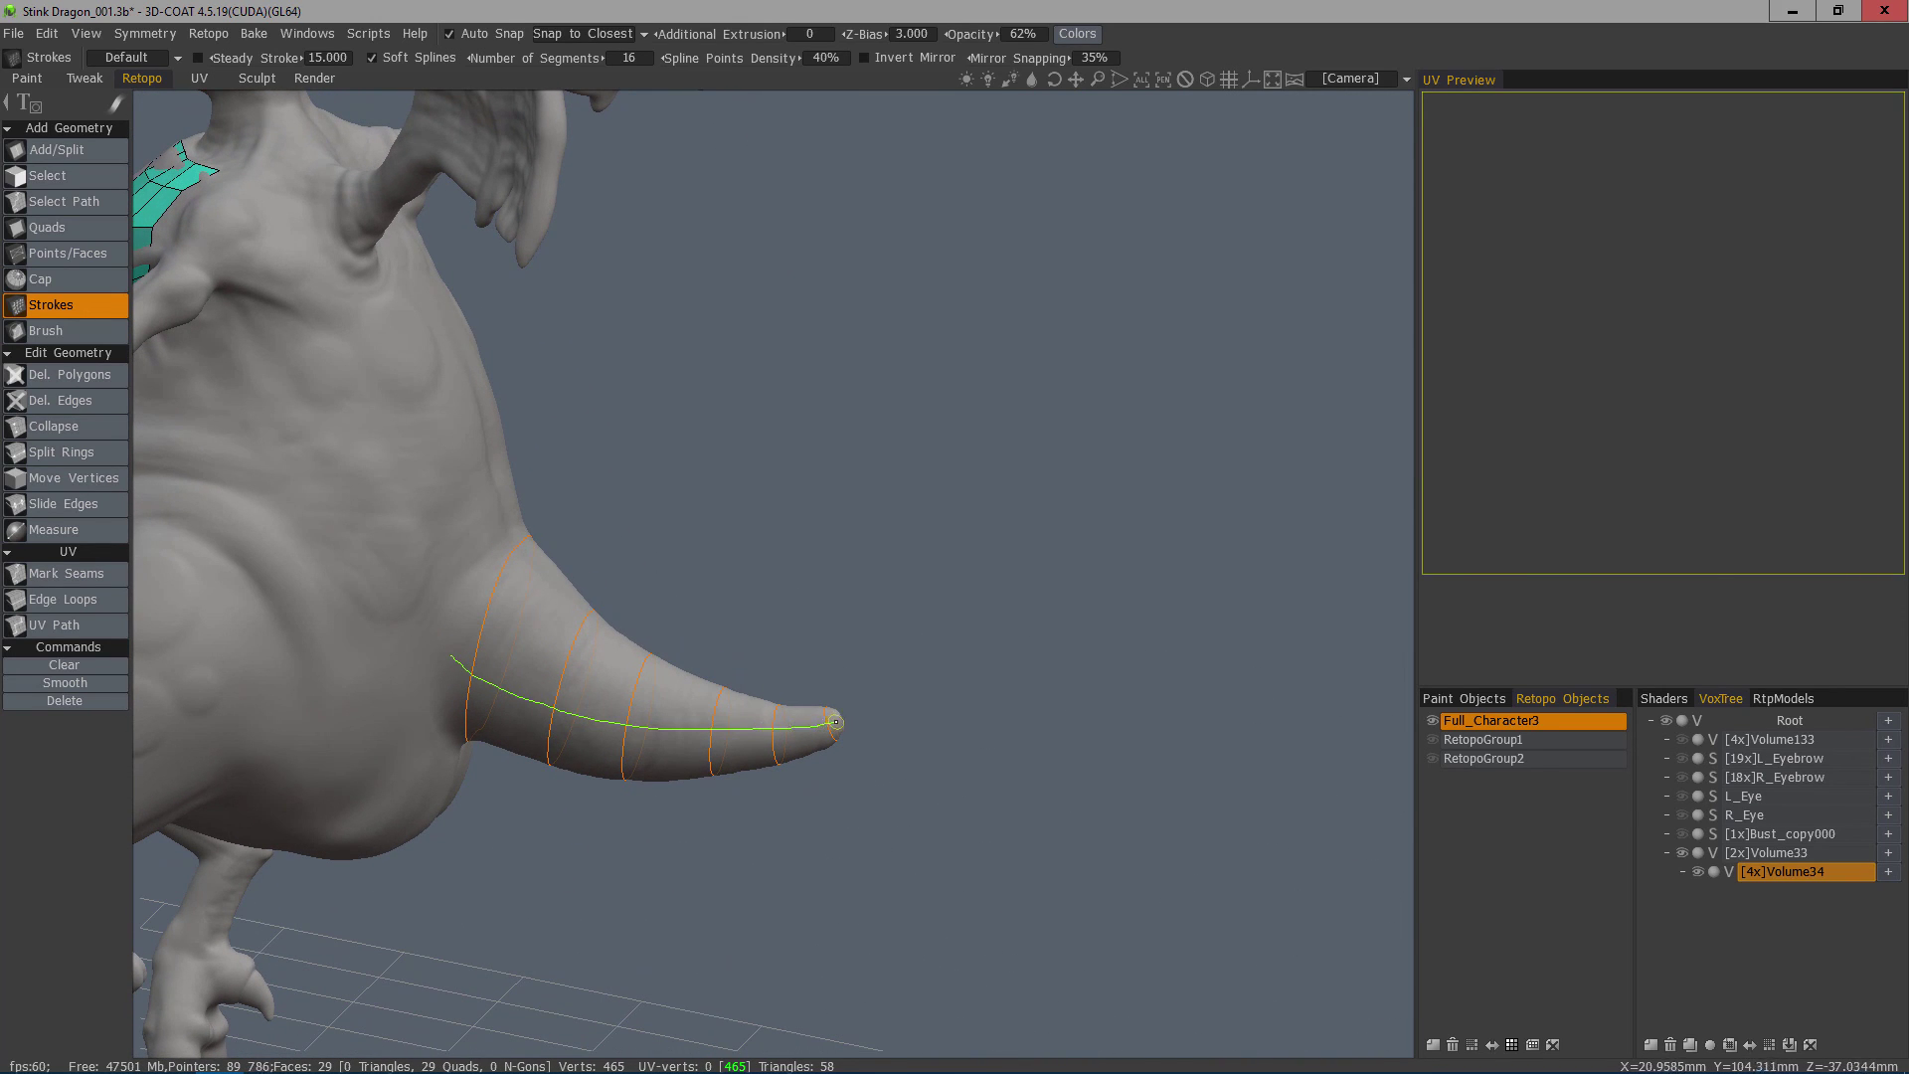
mouse_move(886, 732)
middle_down()
mouse_move(814, 790)
mouse_move(465, 654)
middle_up()
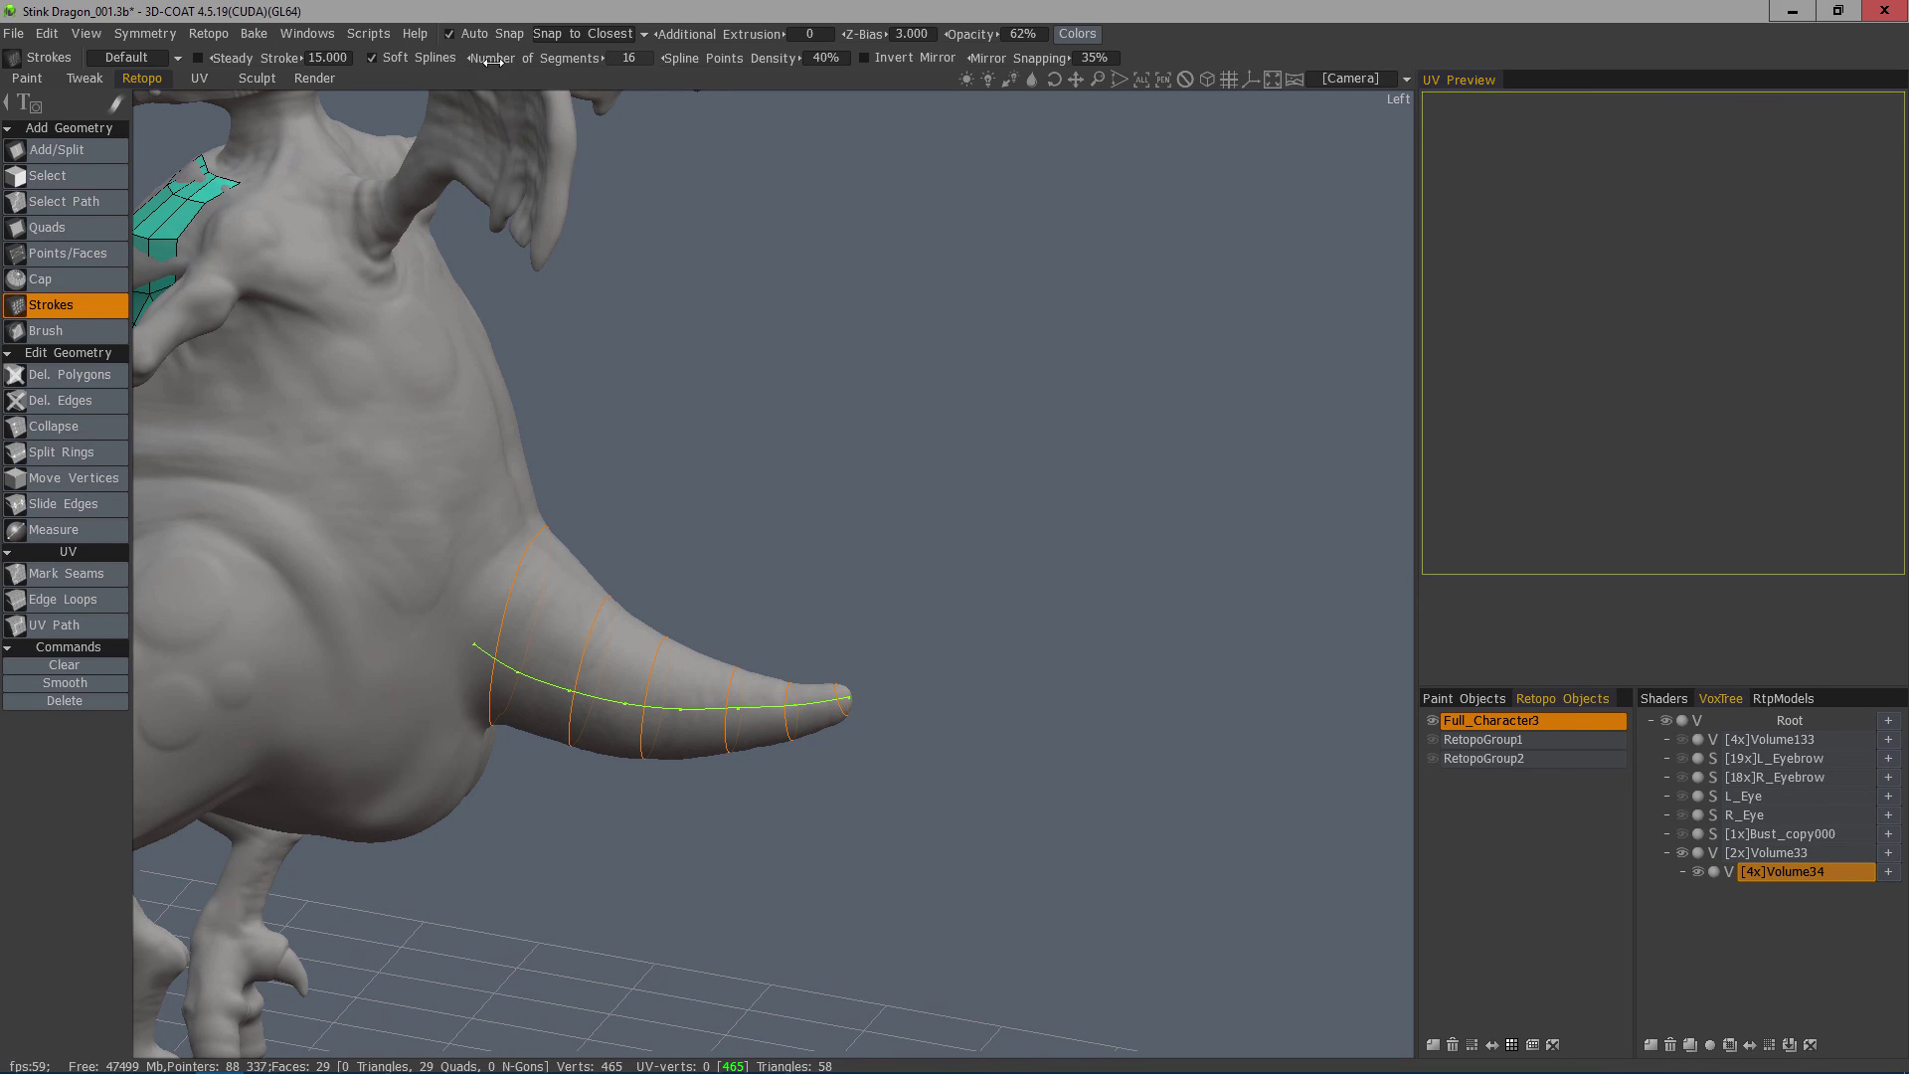
Set the number of segments to 12 and generate the tail's polygons from the ring strokes.
click(627, 58)
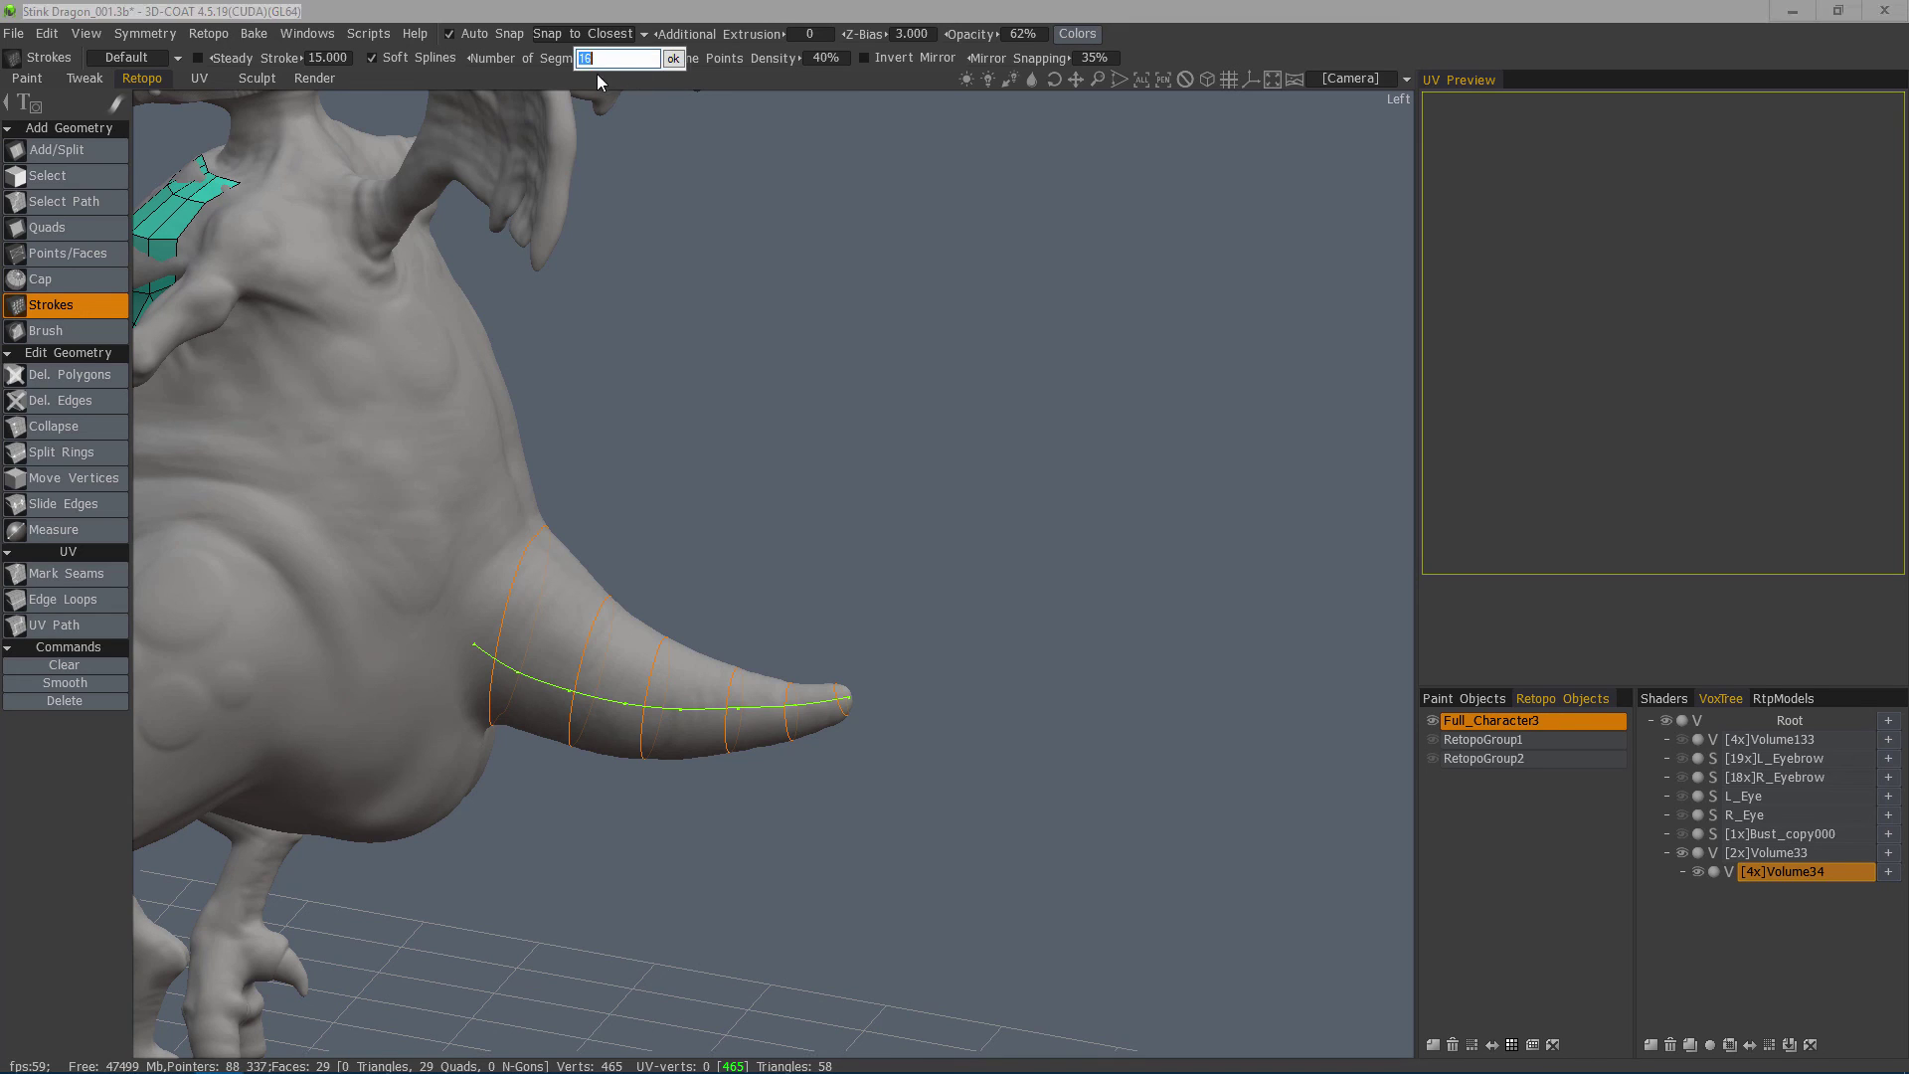
text(12)
click(674, 58)
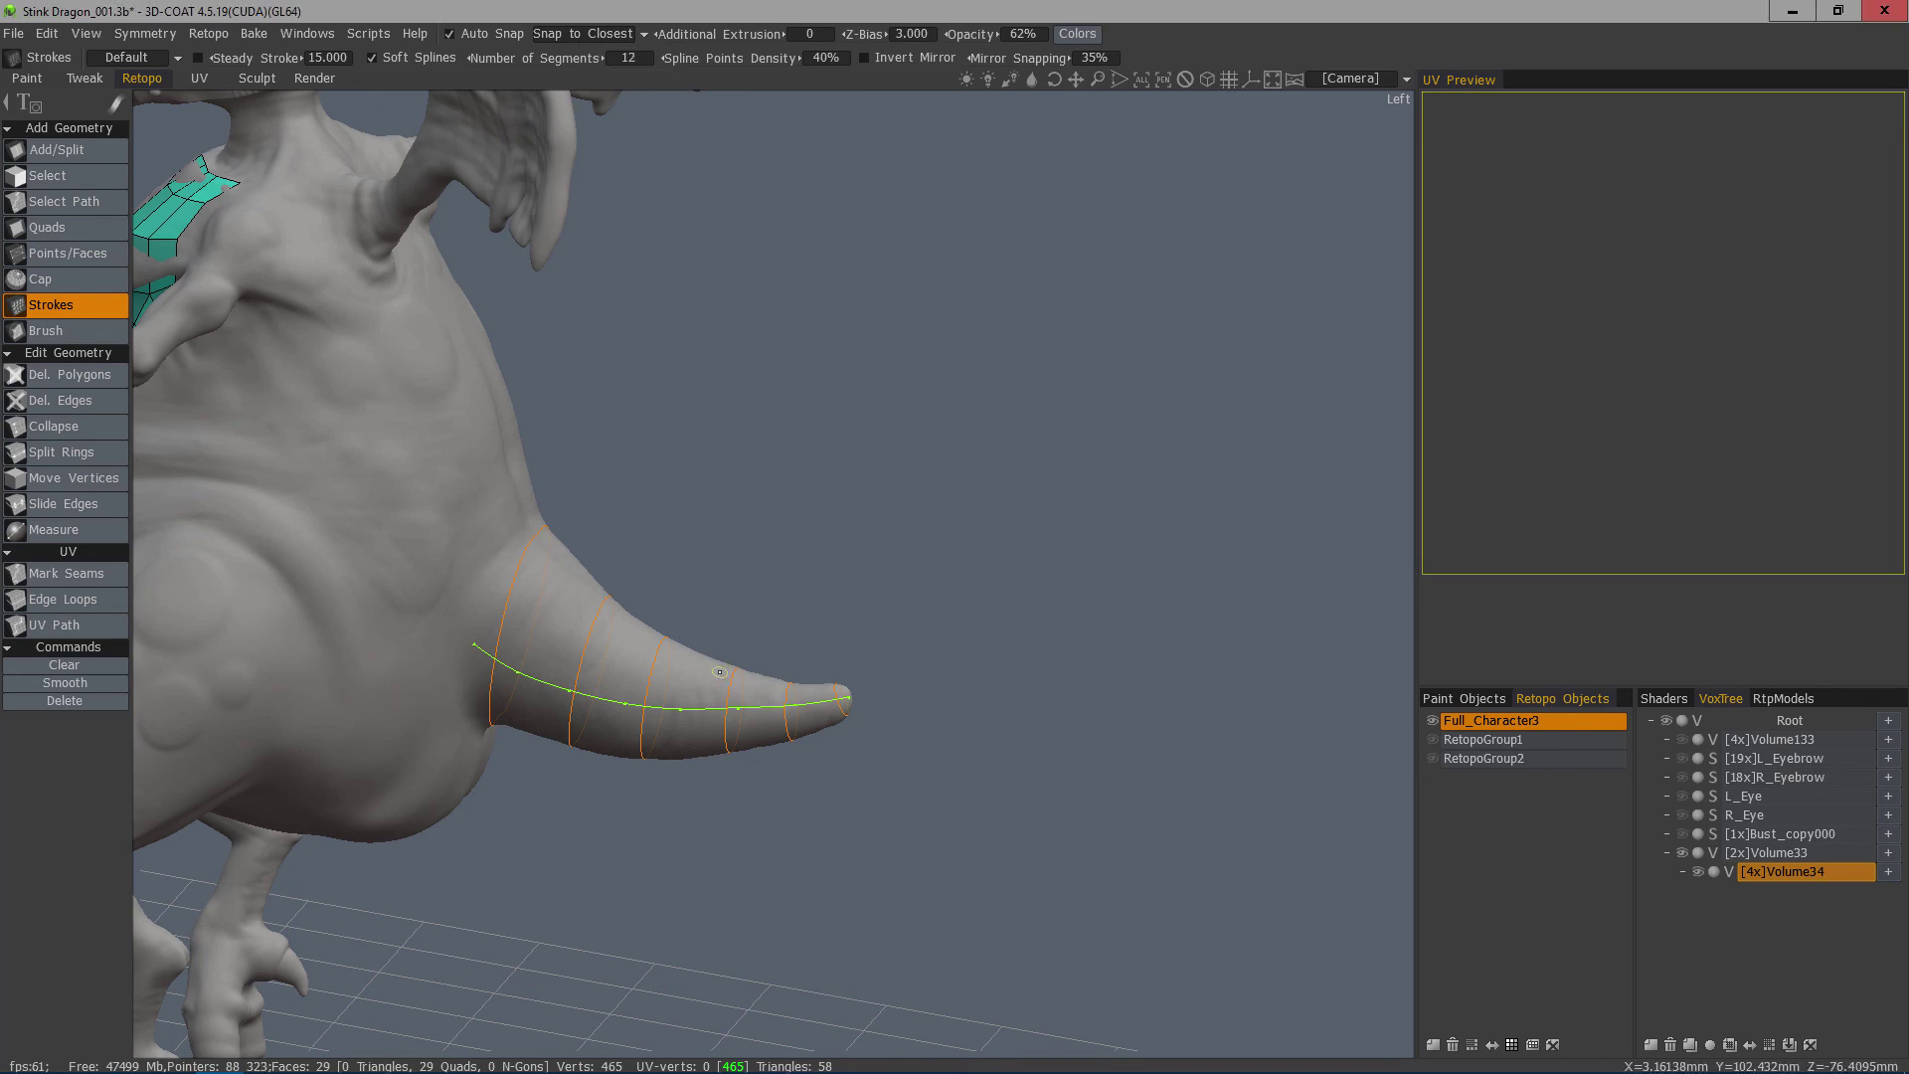
key(Return)
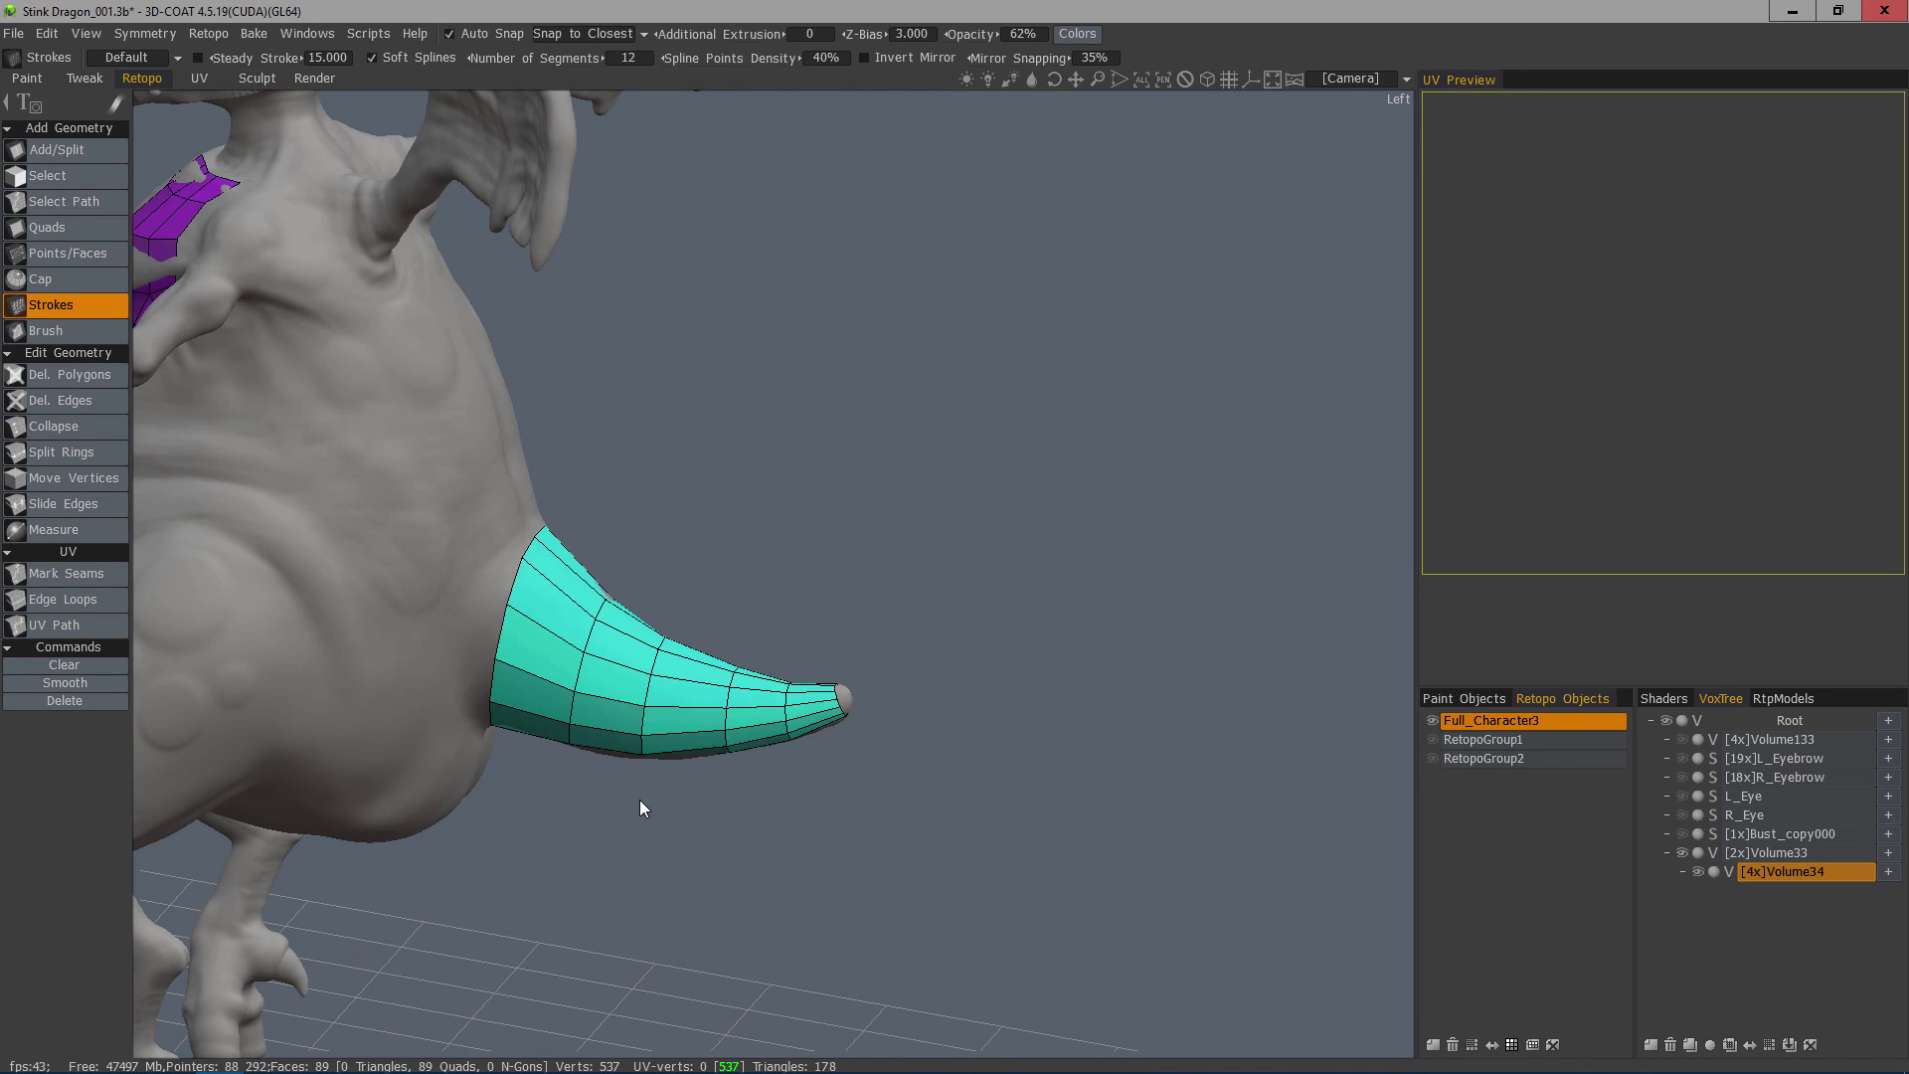